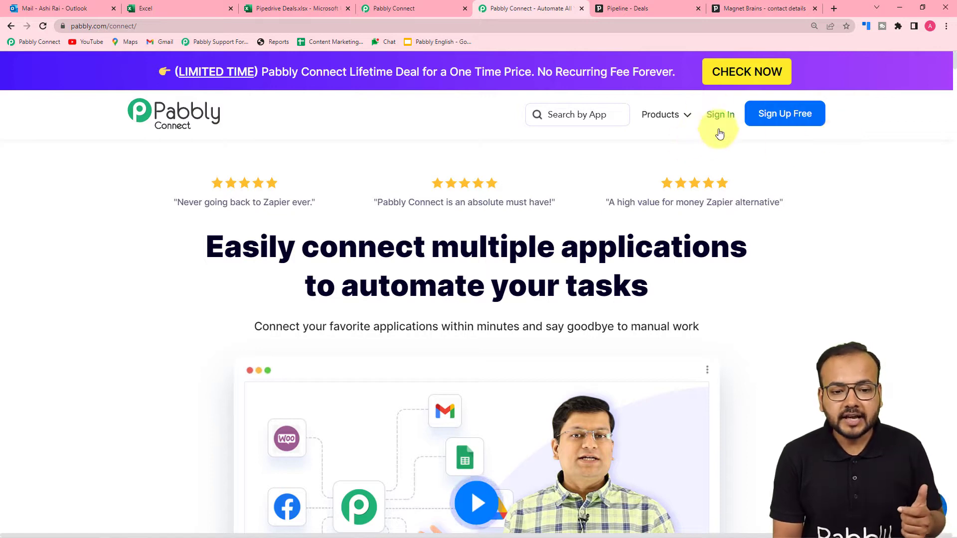
- Create a new Pabbly Connect workflow named MS Excel to PipeDrive Automation
{"action": "left_click", "coordinate": [432, 15]}
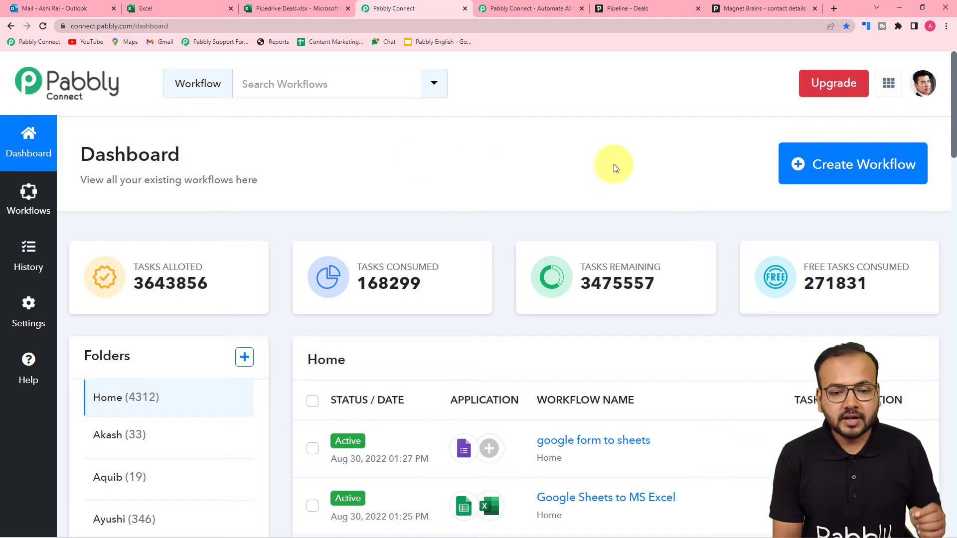
{"action": "left_click", "coordinate": [829, 169]}
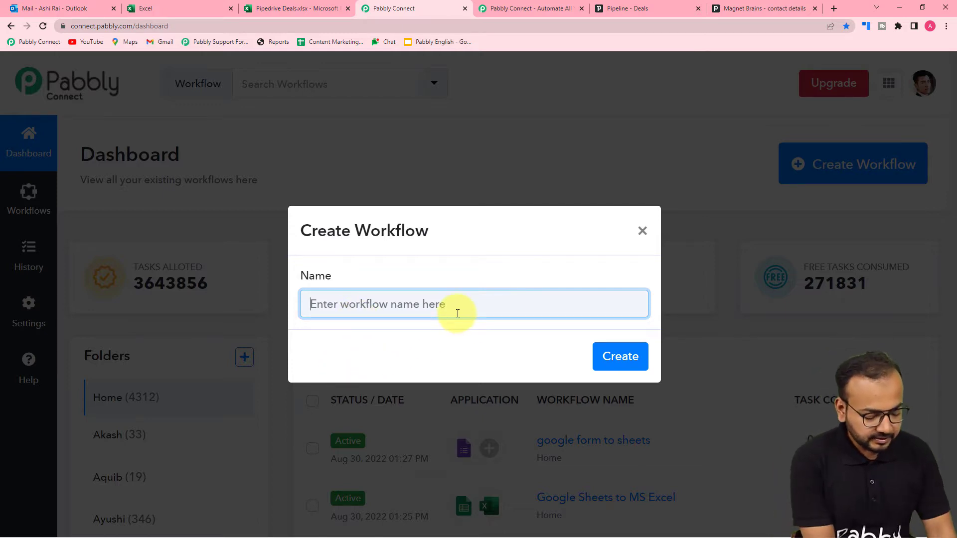
{"action": "type", "text": "M"}
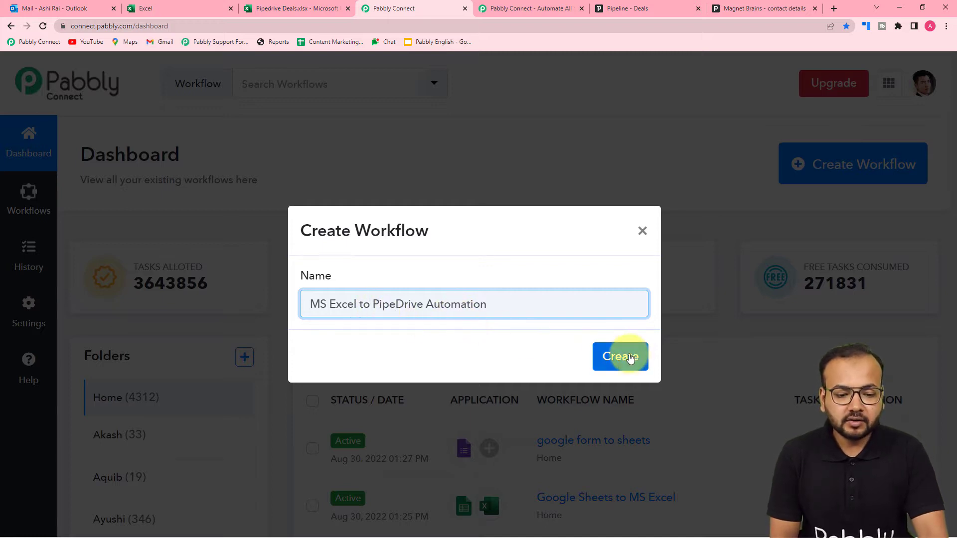
{"action": "left_click", "coordinate": [630, 357]}
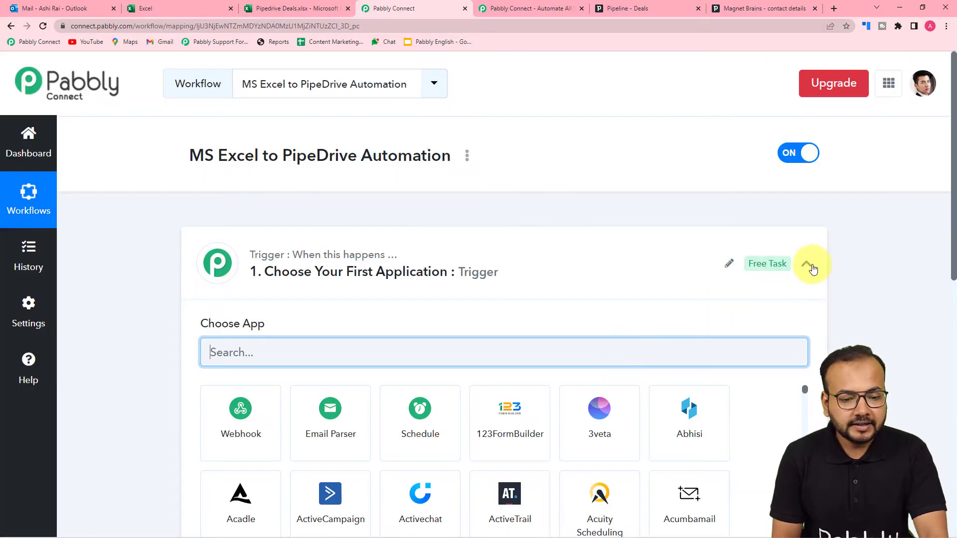
- Examine the trigger and action sections of the new workflow
{"action": "left_click", "coordinate": [811, 267]}
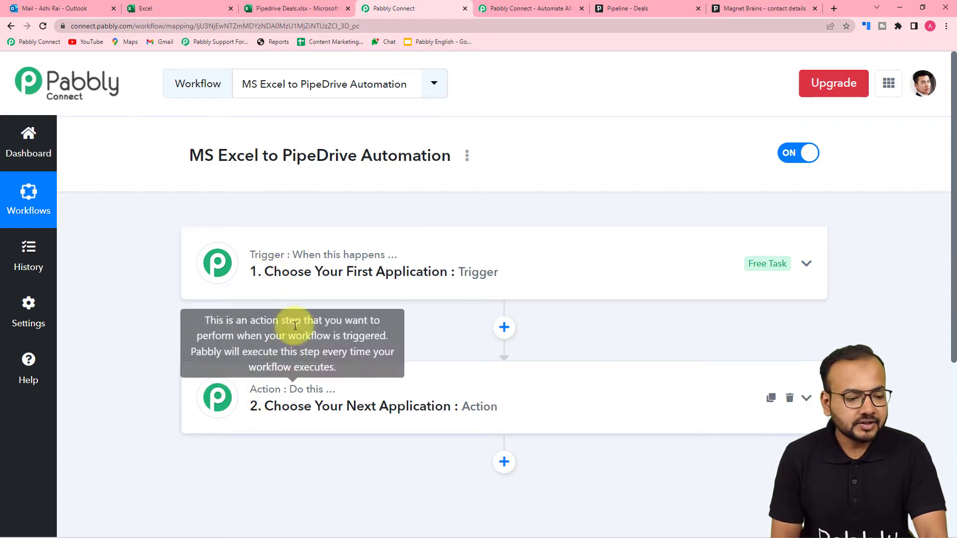
{"action": "left_click", "coordinate": [274, 258]}
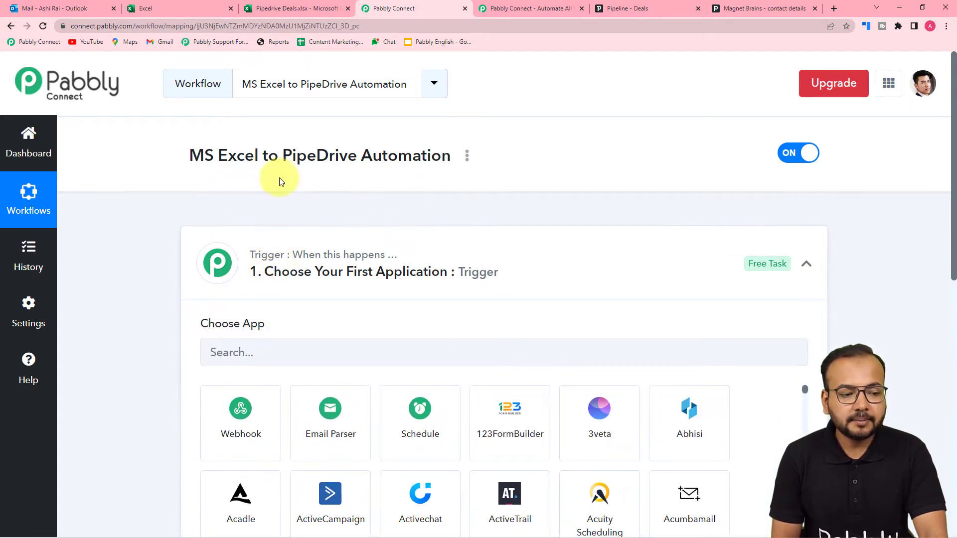
{"action": "scroll", "coordinate": [252, 180], "scroll_direction": "down", "scroll_amount": 3}
{"action": "scroll", "coordinate": [204, 317], "scroll_direction": "down", "scroll_amount": 4}
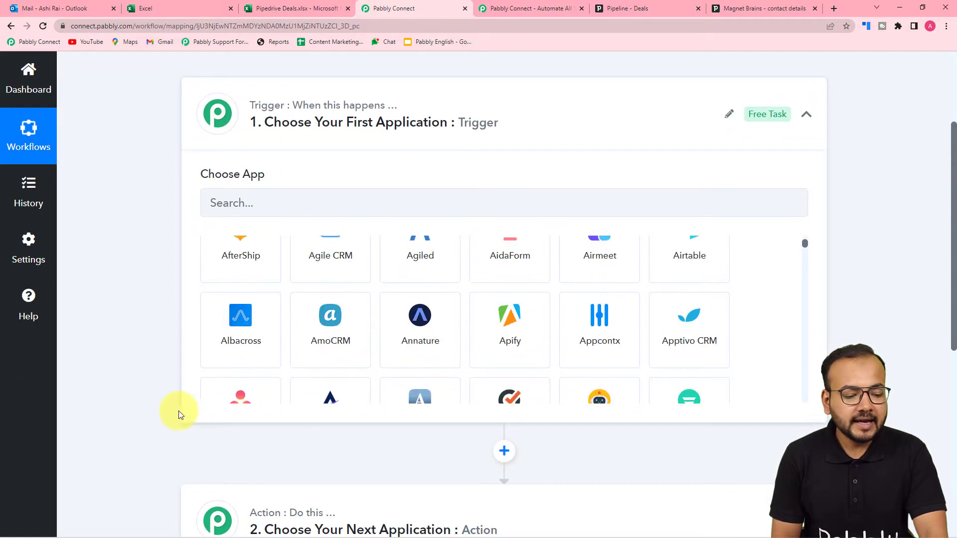
{"action": "scroll", "coordinate": [172, 423], "scroll_direction": "down", "scroll_amount": 3}
{"action": "scroll", "coordinate": [301, 375], "scroll_direction": "up", "scroll_amount": 1}
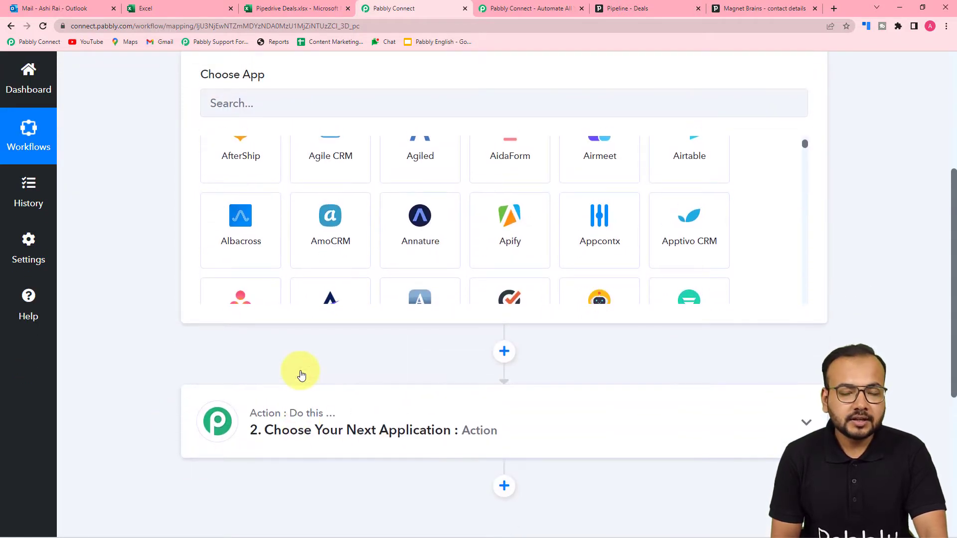
{"action": "scroll", "coordinate": [301, 374], "scroll_direction": "up", "scroll_amount": 4}
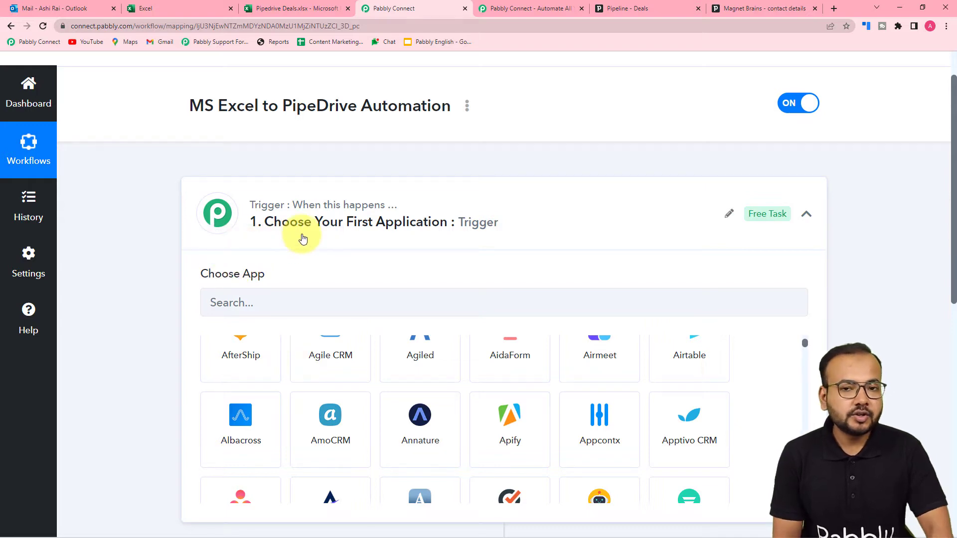
{"action": "scroll", "coordinate": [303, 239], "scroll_direction": "down", "scroll_amount": 9}
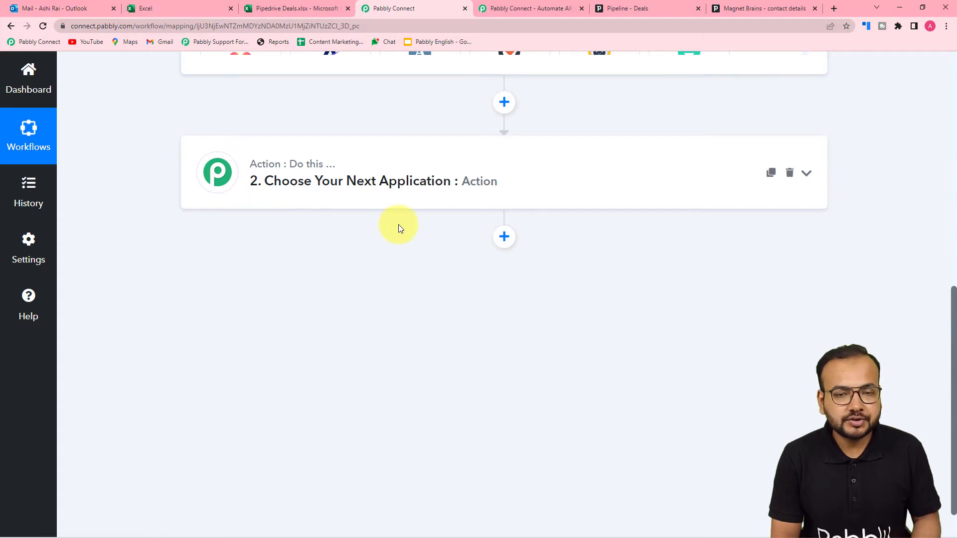
{"action": "scroll", "coordinate": [398, 228], "scroll_direction": "up", "scroll_amount": 9}
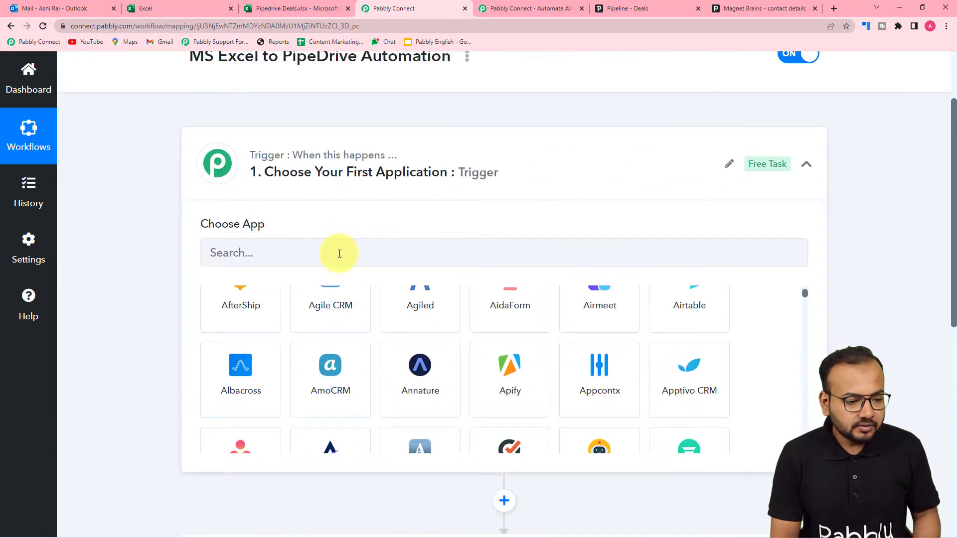
- Search the trigger apps for "micr" and choose Microsoft Excel as the trigger application
{"action": "left_click", "coordinate": [339, 254]}
{"action": "scroll", "coordinate": [340, 254], "scroll_direction": "up", "scroll_amount": 1}
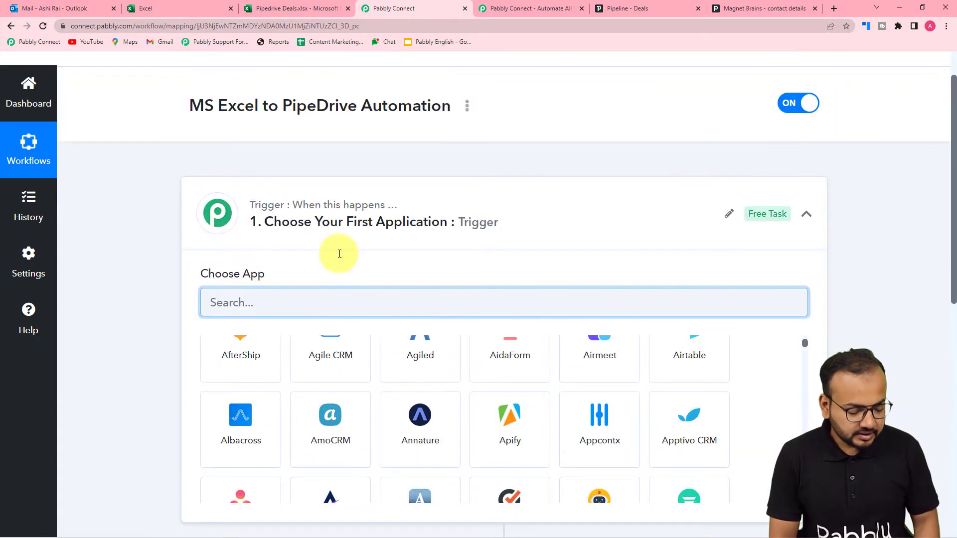
{"action": "type", "text": "mi"}
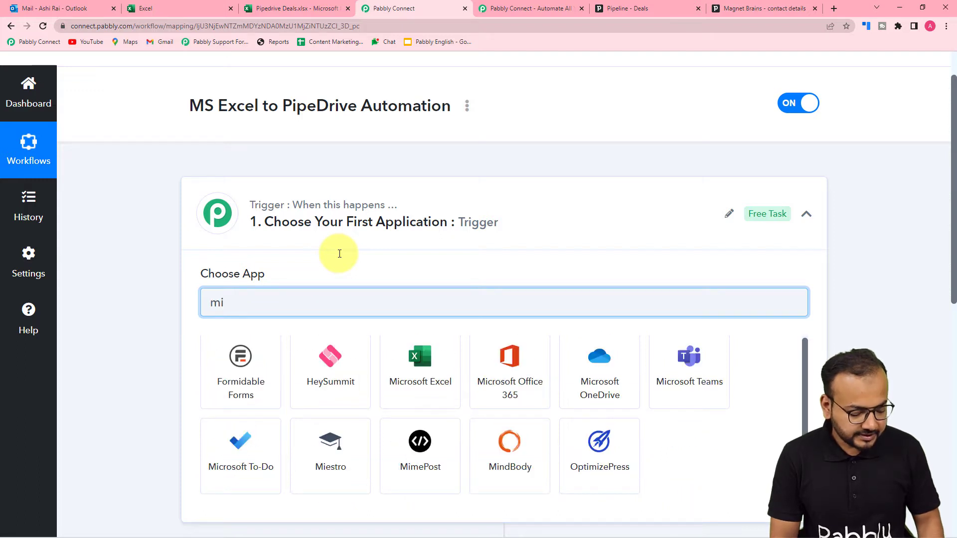
{"action": "type", "text": "cr"}
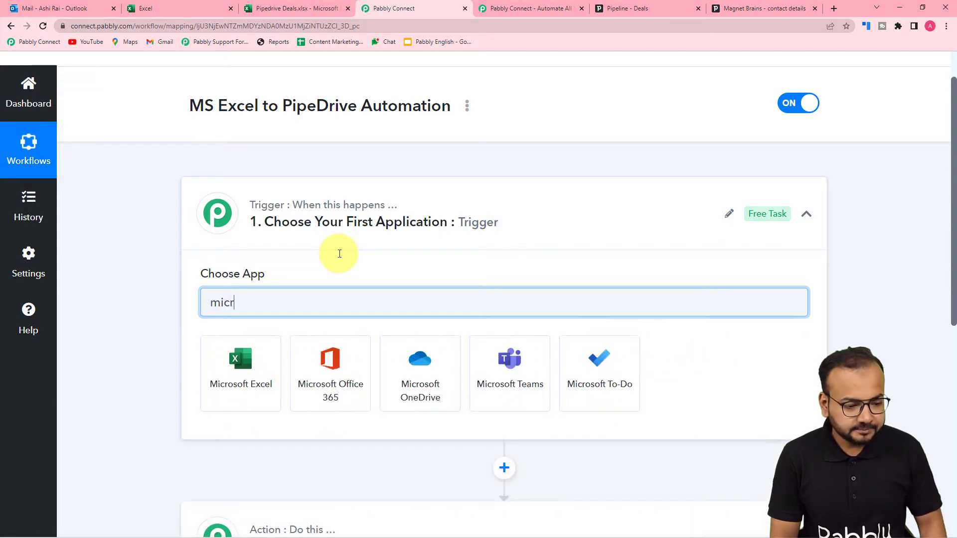
{"action": "left_click", "coordinate": [253, 376]}
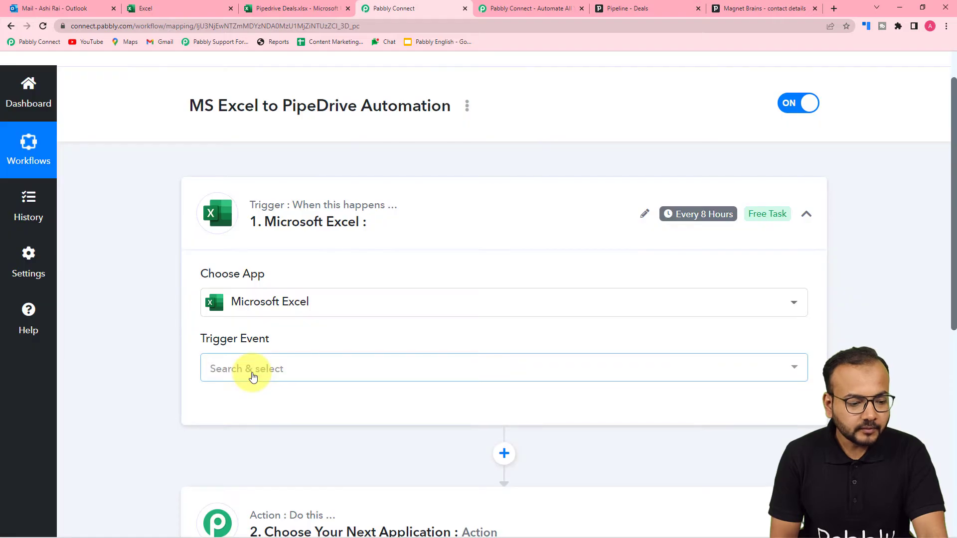
- Set the trigger event to New Row in Worksheet and check how often the trigger looks for data
{"action": "scroll", "coordinate": [253, 377], "scroll_direction": "down", "scroll_amount": 1}
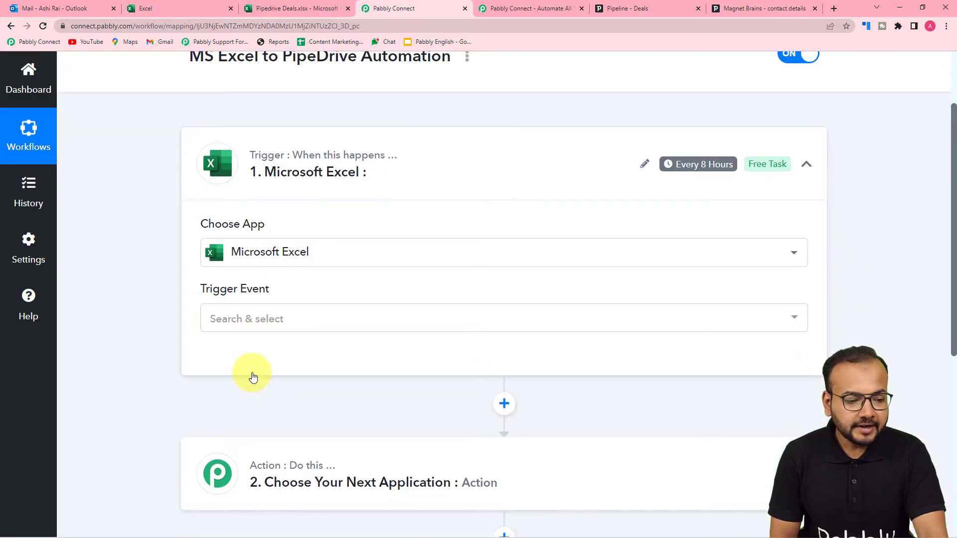
{"action": "left_click", "coordinate": [253, 319]}
{"action": "scroll", "coordinate": [253, 407], "scroll_direction": "down", "scroll_amount": 1}
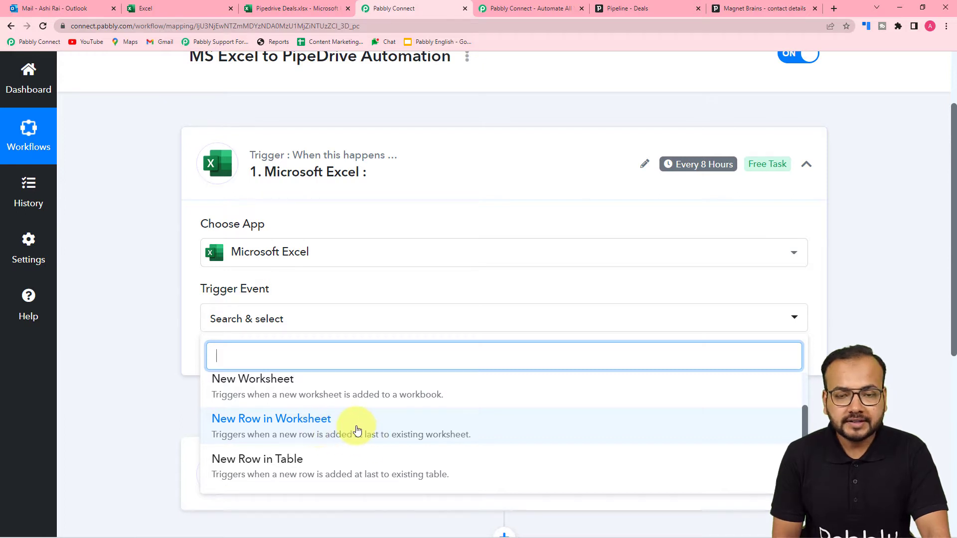
{"action": "left_click", "coordinate": [334, 433]}
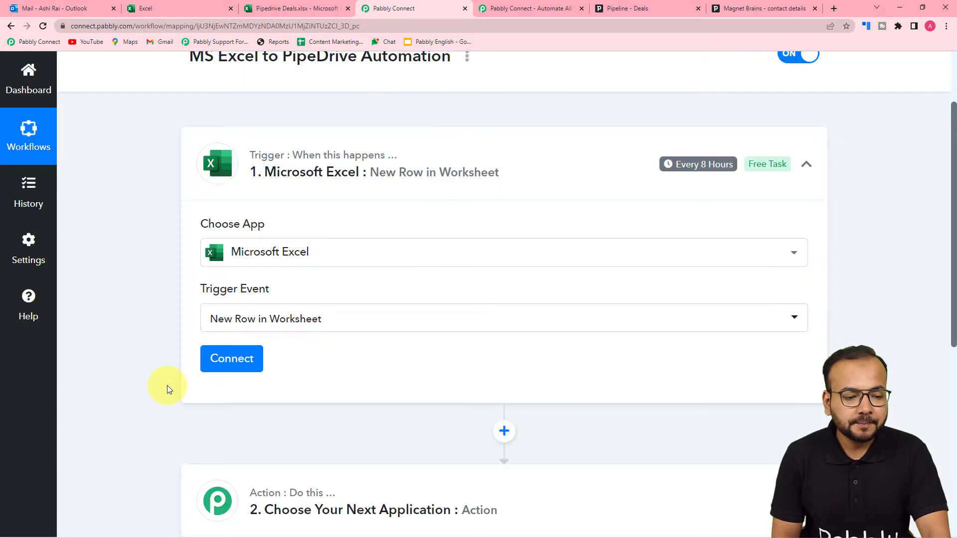
{"action": "mouse_move", "coordinate": [690, 170]}
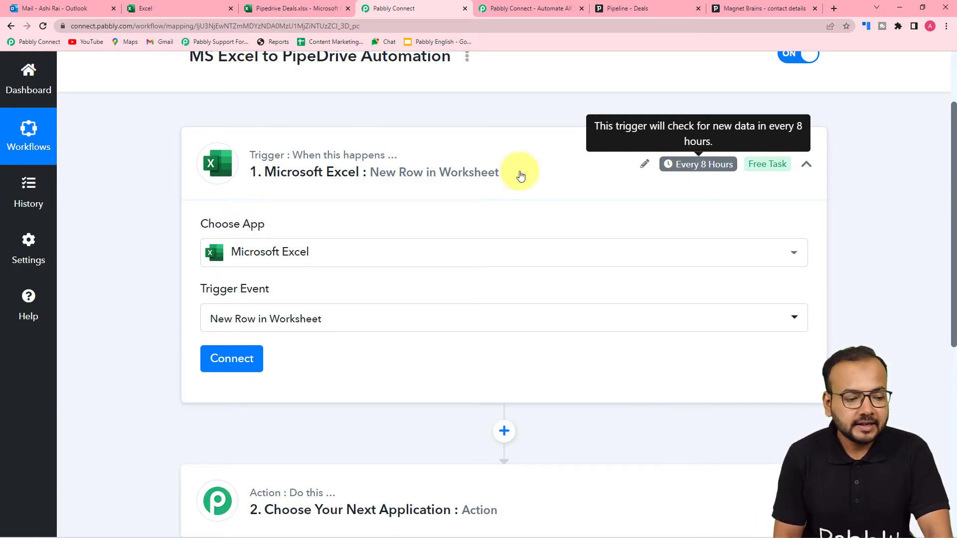
- Add a new Microsoft Excel connection to the trigger and grant Pabbly Connect access to the Microsoft account
{"action": "scroll", "coordinate": [305, 317], "scroll_direction": "down", "scroll_amount": 3}
{"action": "scroll", "coordinate": [456, 329], "scroll_direction": "up", "scroll_amount": 2}
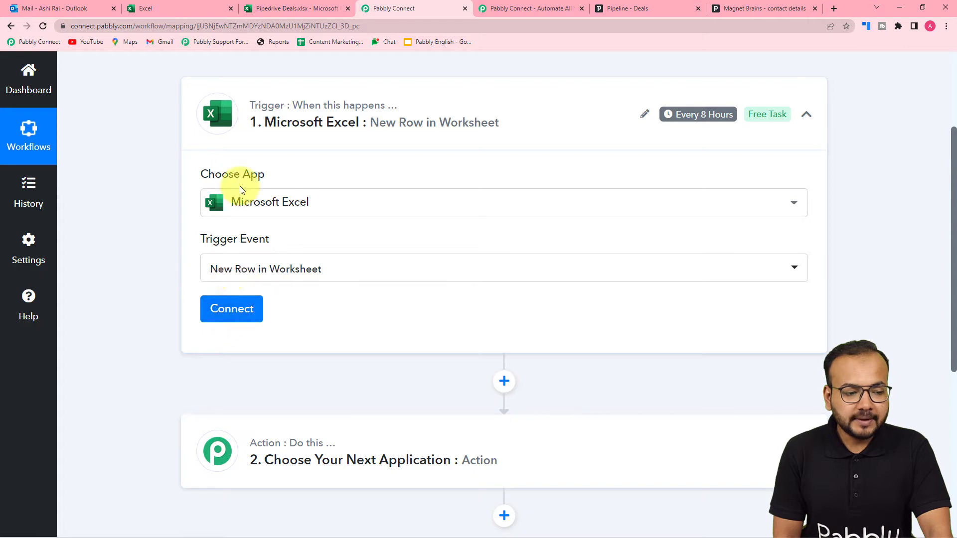
{"action": "left_click", "coordinate": [231, 309]}
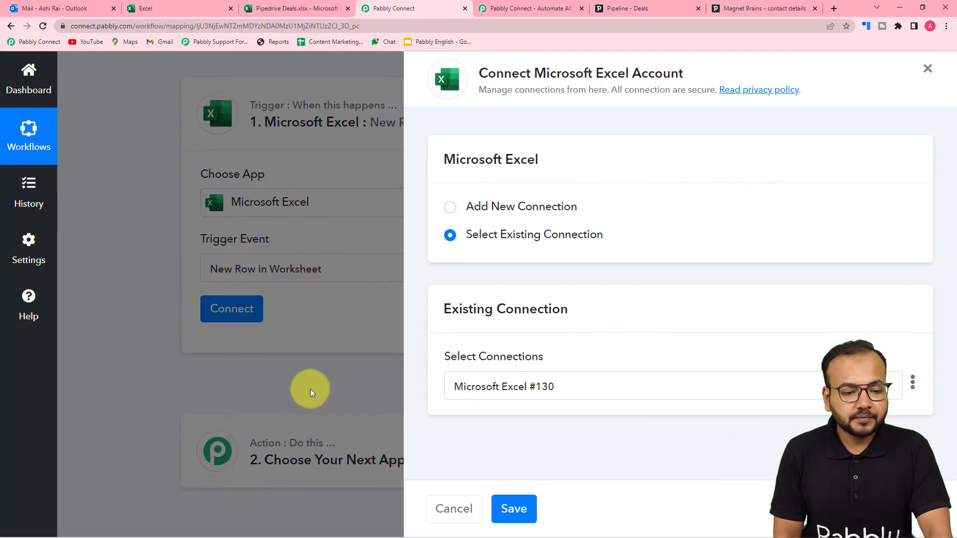
{"action": "left_click", "coordinate": [452, 208]}
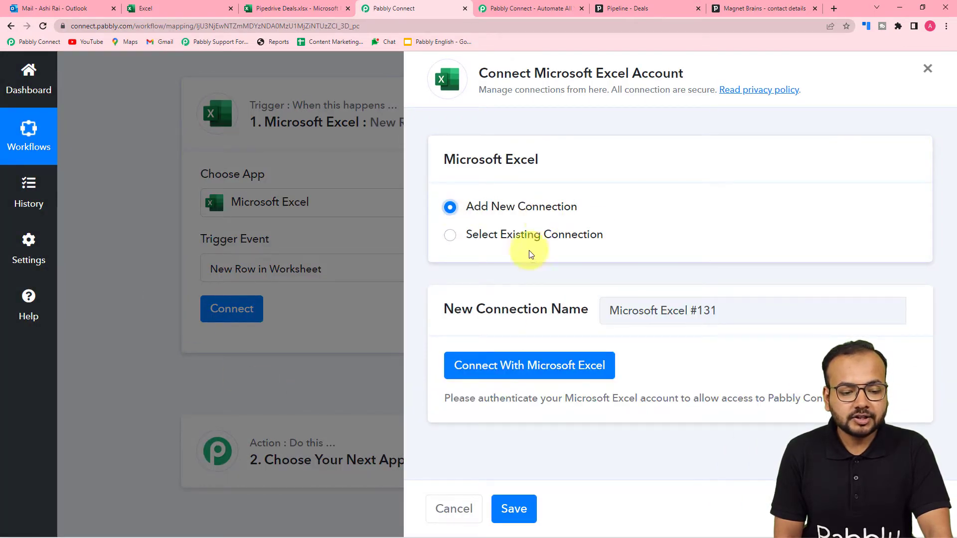
{"action": "left_click", "coordinate": [505, 365]}
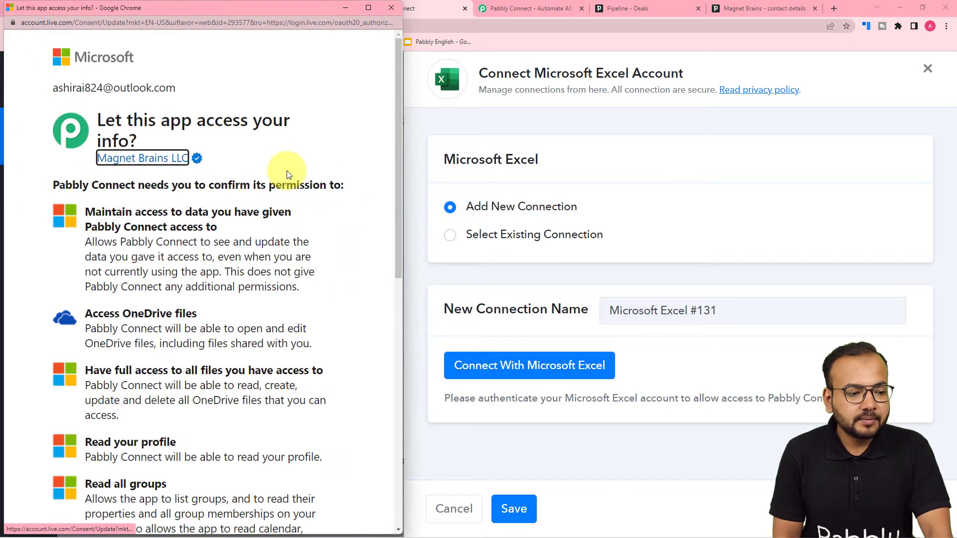
{"action": "scroll", "coordinate": [287, 174], "scroll_direction": "down", "scroll_amount": 10}
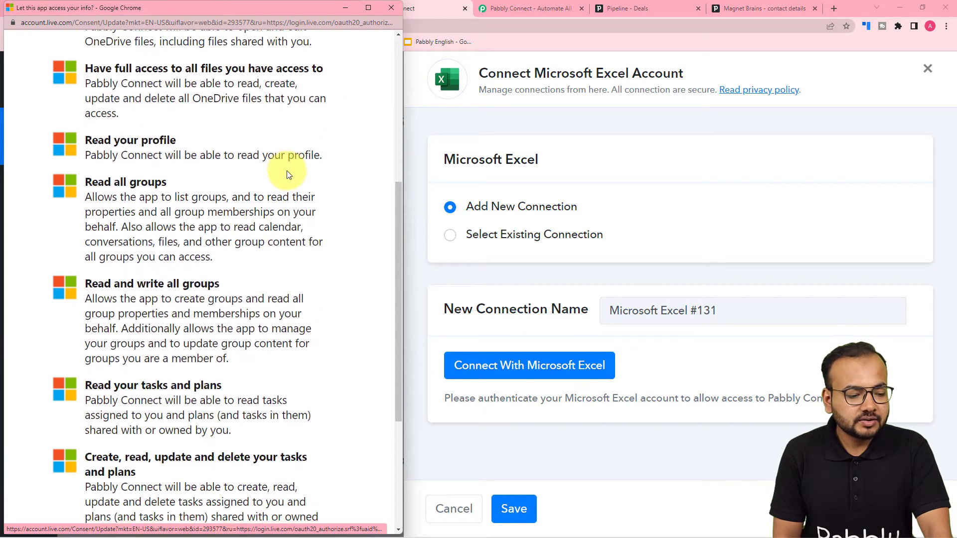
{"action": "left_click", "coordinate": [319, 463]}
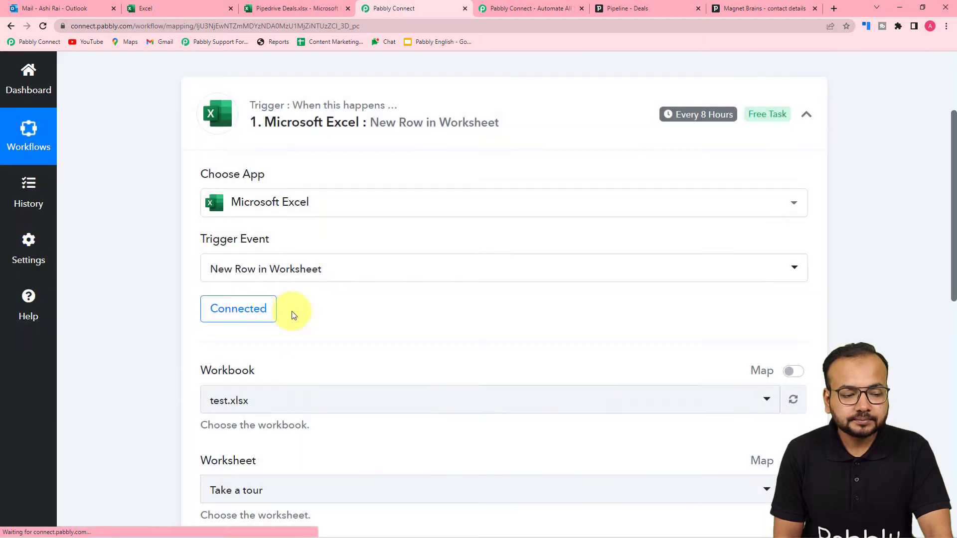
- Check the deals spreadsheet in Excel, and select Pipedrive Deals.xlsx as the trigger's workbook
{"action": "scroll", "coordinate": [125, 342], "scroll_direction": "down", "scroll_amount": 4}
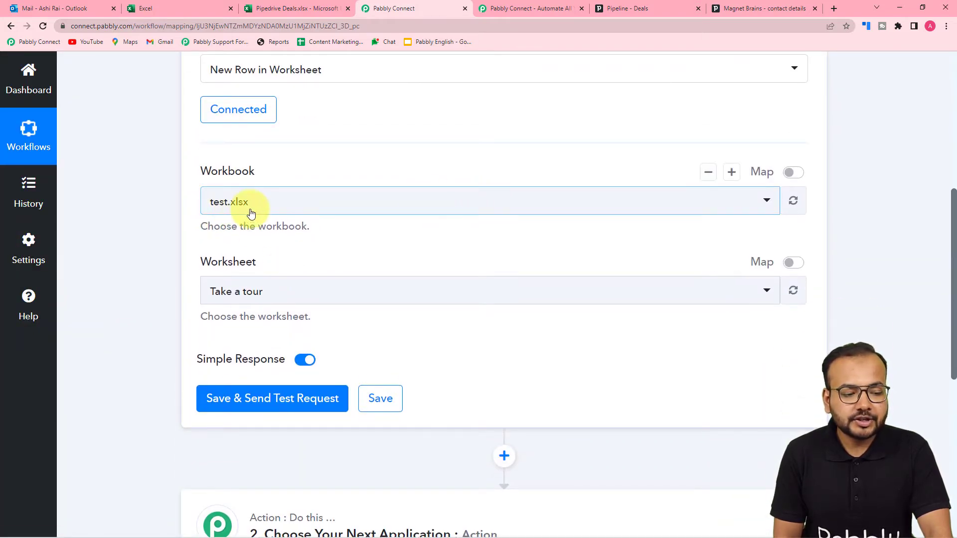
{"action": "left_click", "coordinate": [296, 9]}
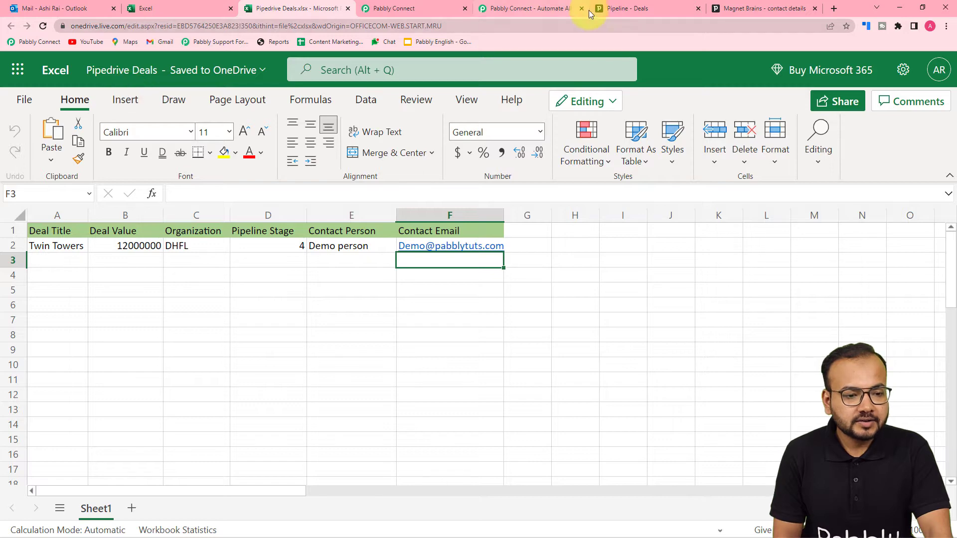
{"action": "left_click", "coordinate": [393, 9]}
{"action": "scroll", "coordinate": [265, 176], "scroll_direction": "down", "scroll_amount": 2}
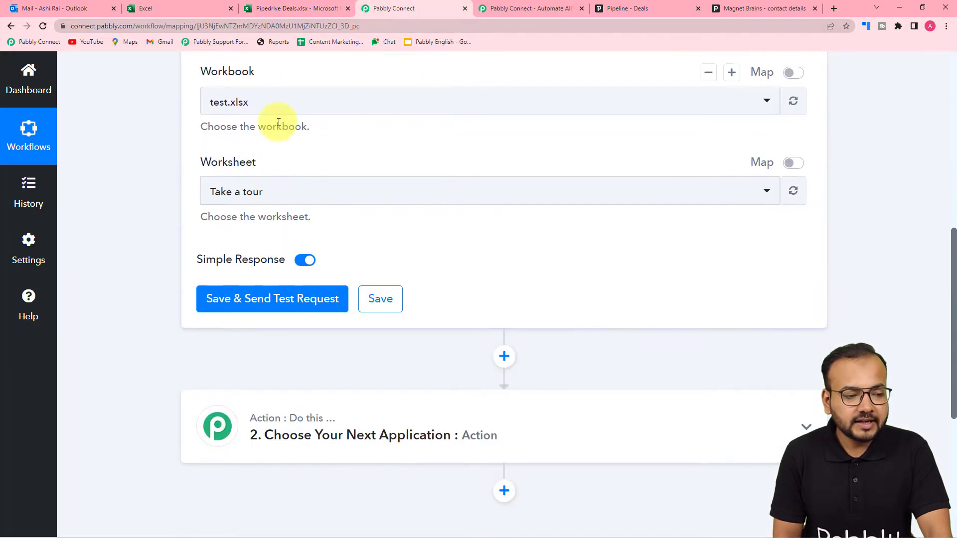
{"action": "left_click", "coordinate": [267, 109]}
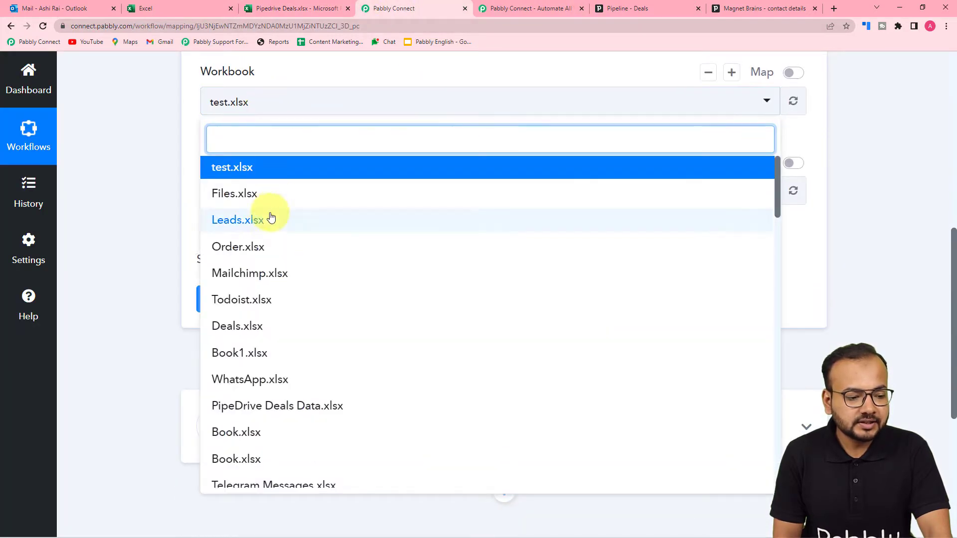
{"action": "scroll", "coordinate": [272, 216], "scroll_direction": "down", "scroll_amount": 2}
{"action": "scroll", "coordinate": [271, 216], "scroll_direction": "down", "scroll_amount": 3}
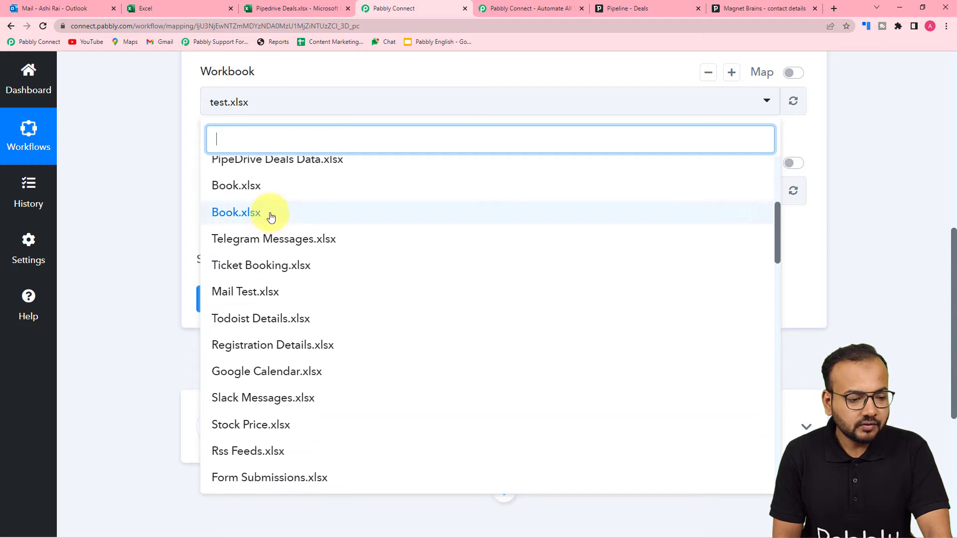
{"action": "scroll", "coordinate": [271, 215], "scroll_direction": "up", "scroll_amount": 2}
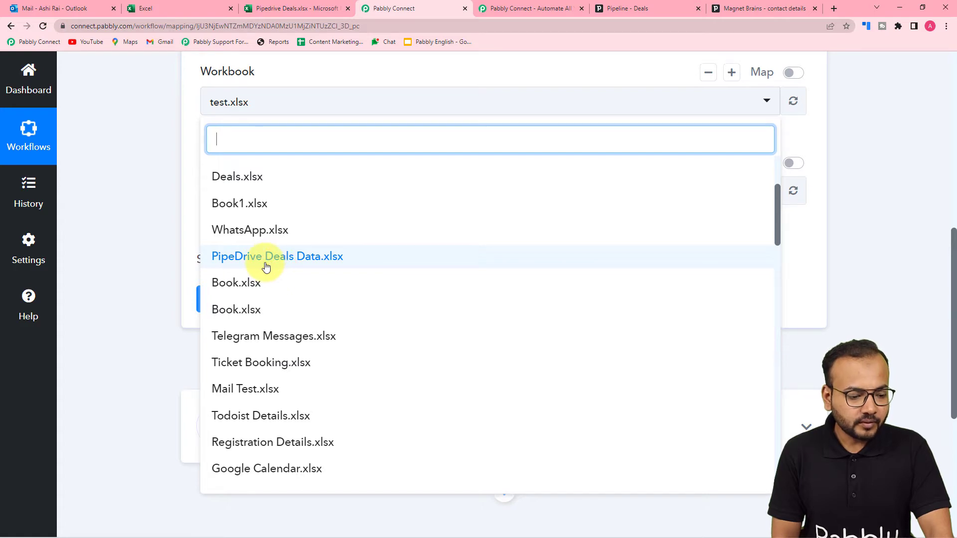
{"action": "scroll", "coordinate": [266, 266], "scroll_direction": "down", "scroll_amount": 4}
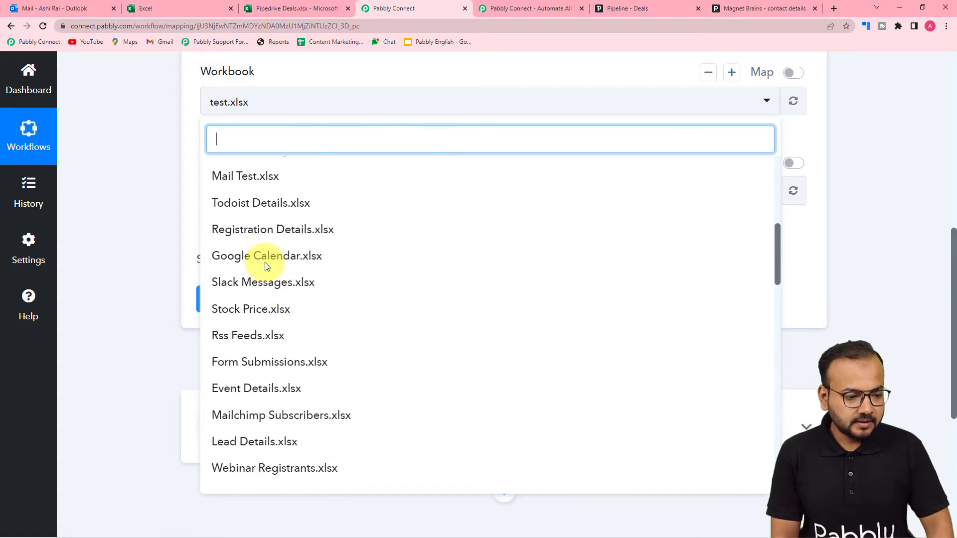
{"action": "type", "text": "pip"}
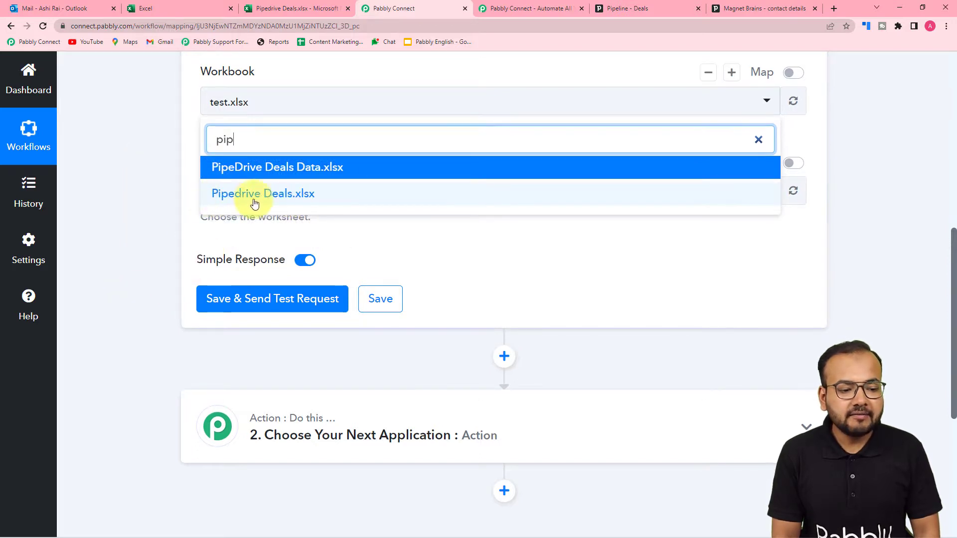
{"action": "left_click", "coordinate": [255, 197]}
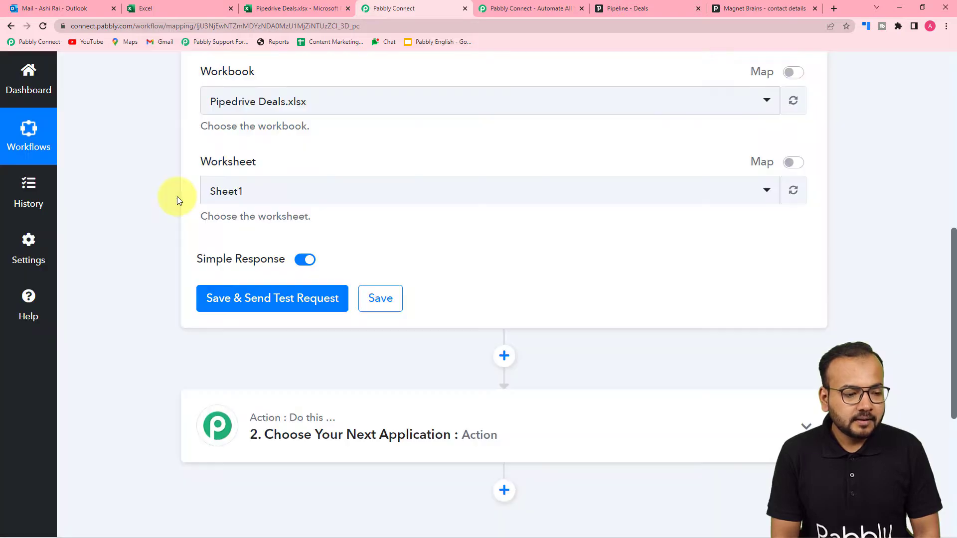
- Select Sheet1 as the trigger's worksheet and check the sheet in the Excel deals spreadsheet
{"action": "left_click", "coordinate": [264, 190]}
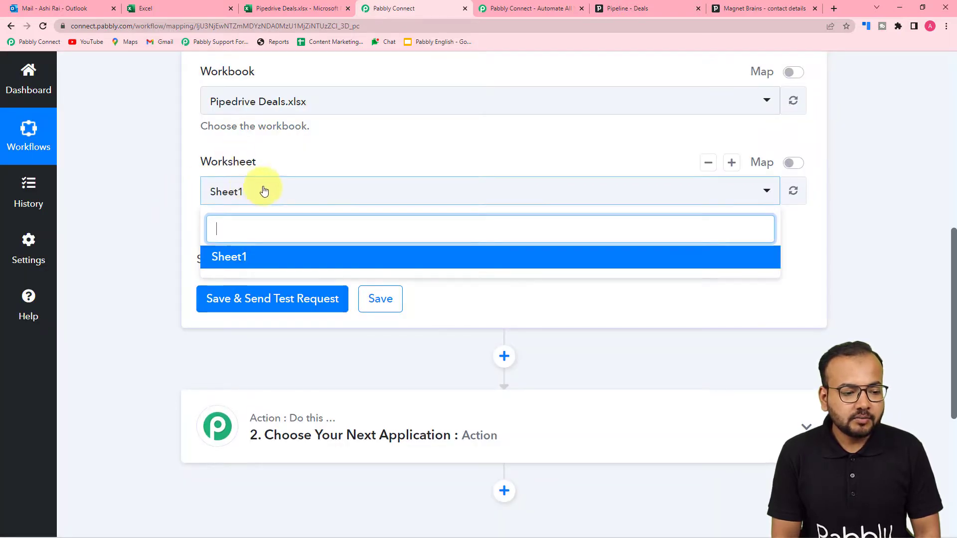
{"action": "left_click", "coordinate": [246, 257]}
{"action": "left_click", "coordinate": [292, 9]}
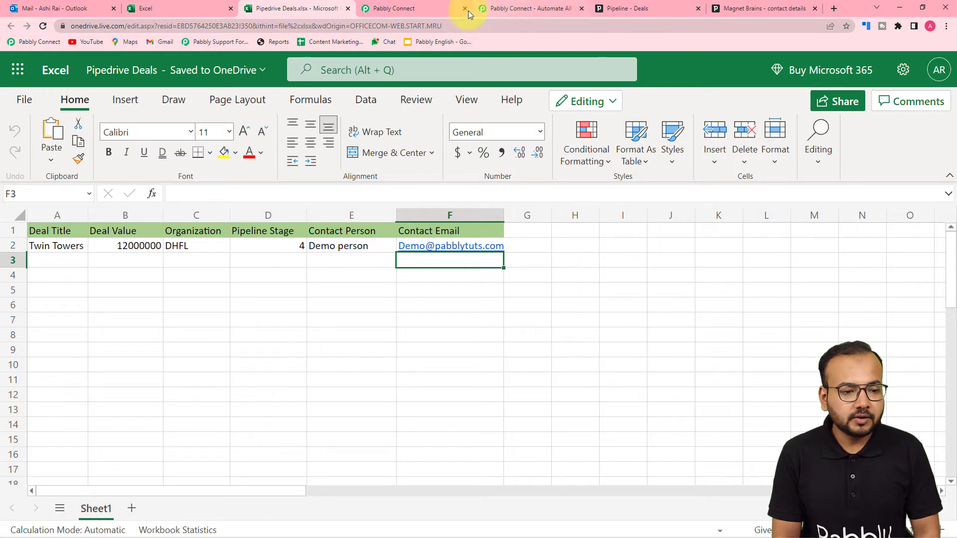
{"action": "left_click", "coordinate": [443, 6]}
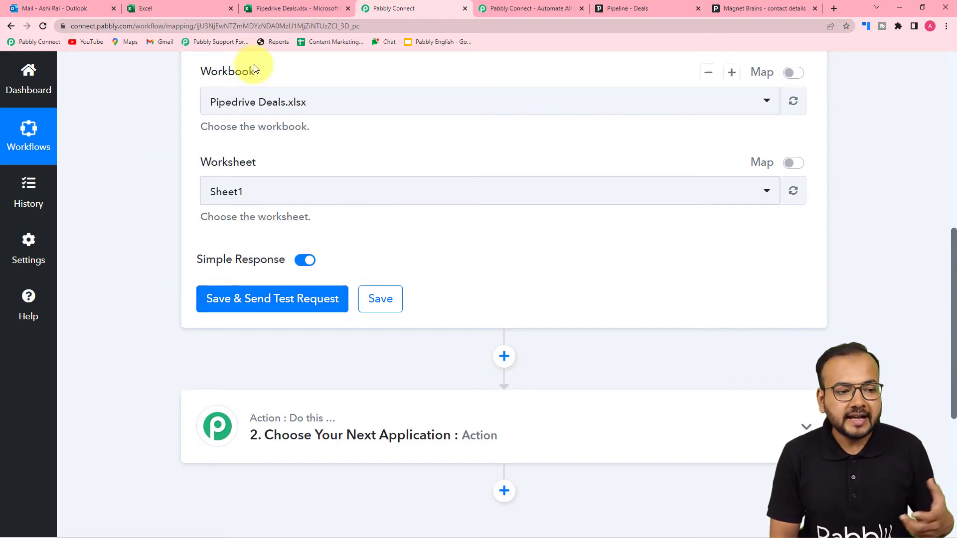
- Review the deal rows in the Excel spreadsheet, and save the Pabbly Connect trigger while sending a test request
{"action": "left_click", "coordinate": [281, 8]}
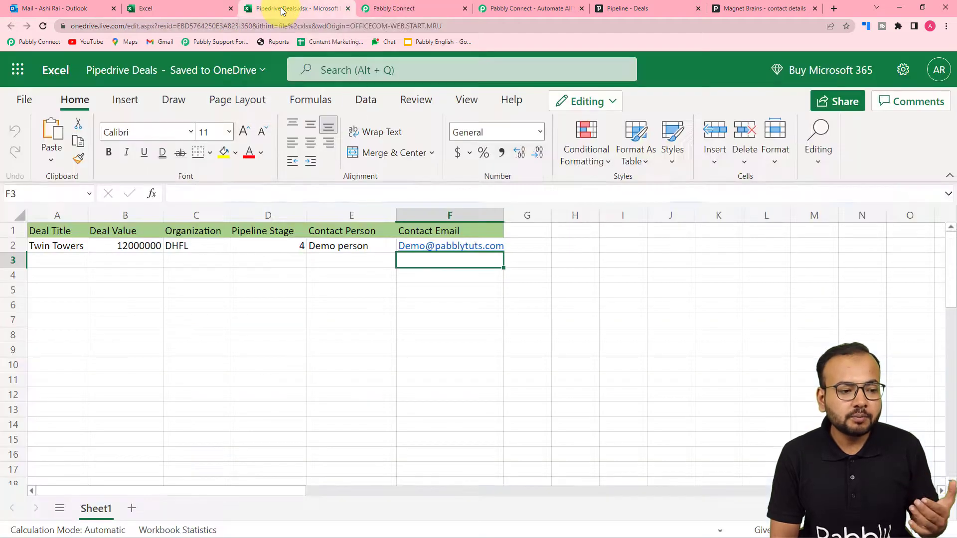
{"action": "left_click", "coordinate": [54, 265]}
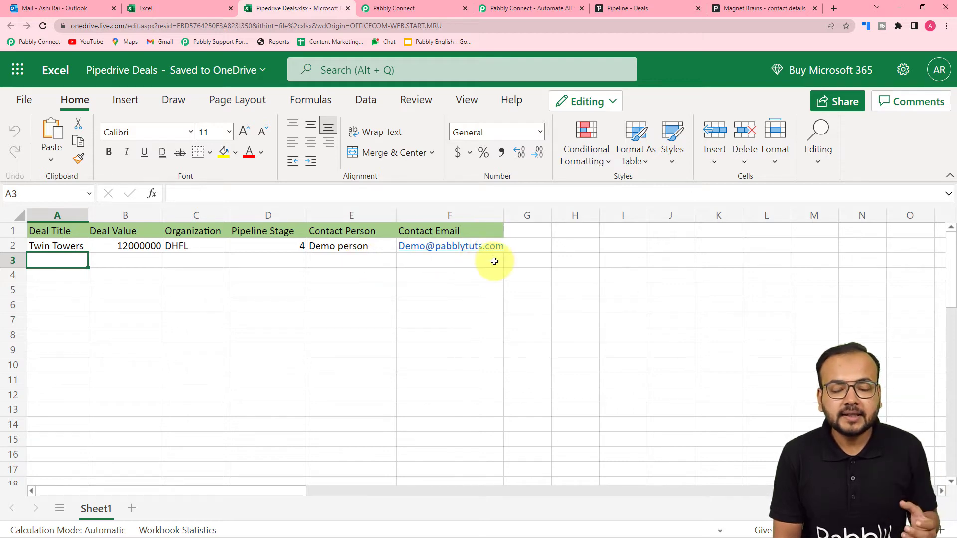
{"action": "left_click", "coordinate": [388, 15]}
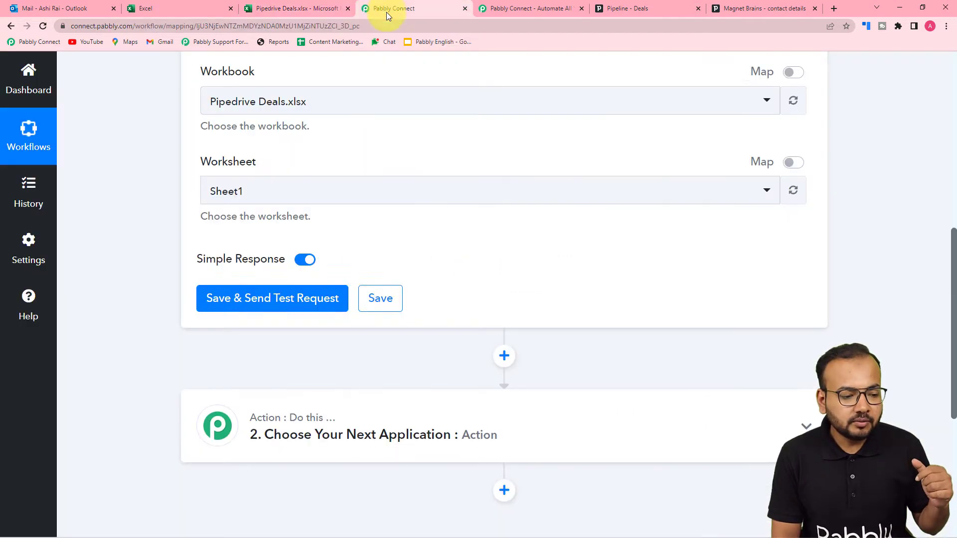
{"action": "left_click", "coordinate": [239, 304]}
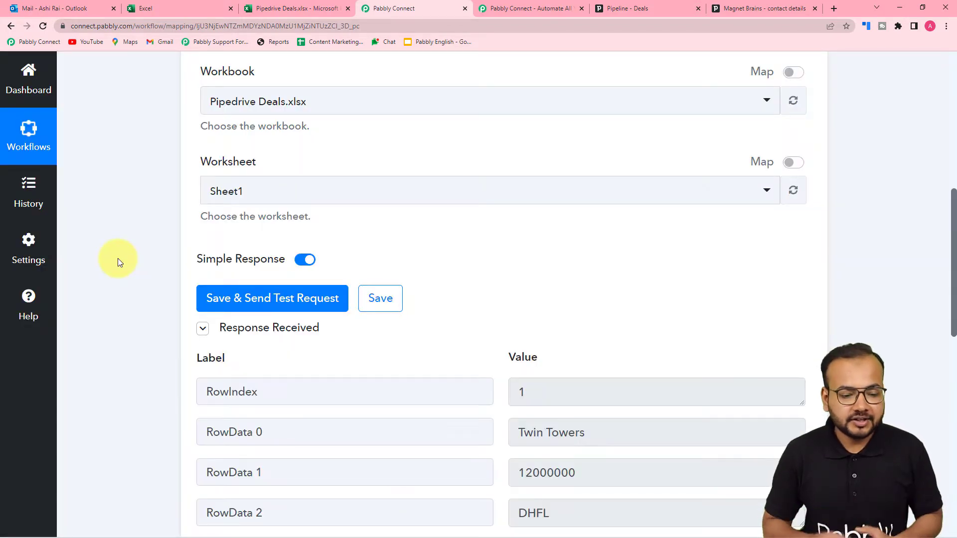
- Examine the RowData values in the trigger's test response and compare them with the deal row in Excel
{"action": "scroll", "coordinate": [118, 258], "scroll_direction": "down", "scroll_amount": 4}
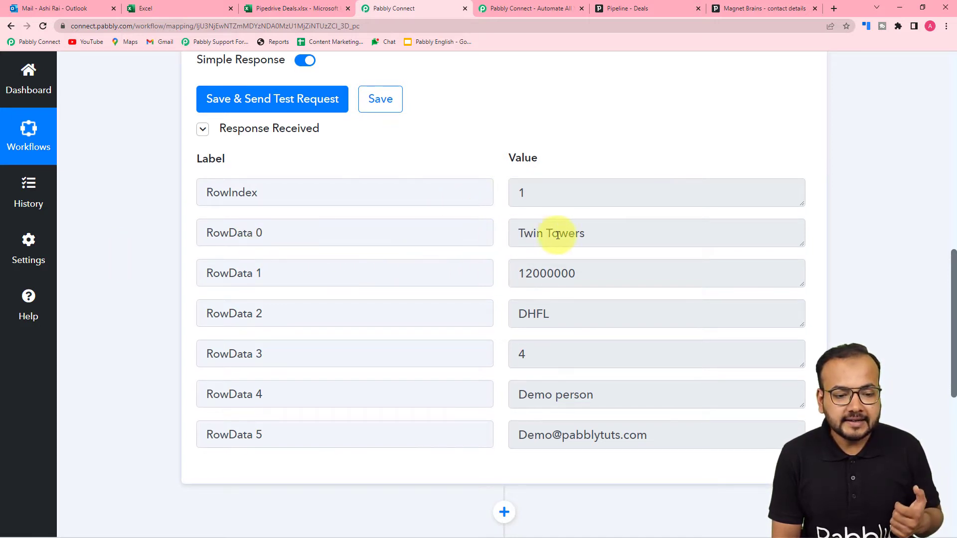
{"action": "scroll", "coordinate": [581, 235], "scroll_direction": "down", "scroll_amount": 2}
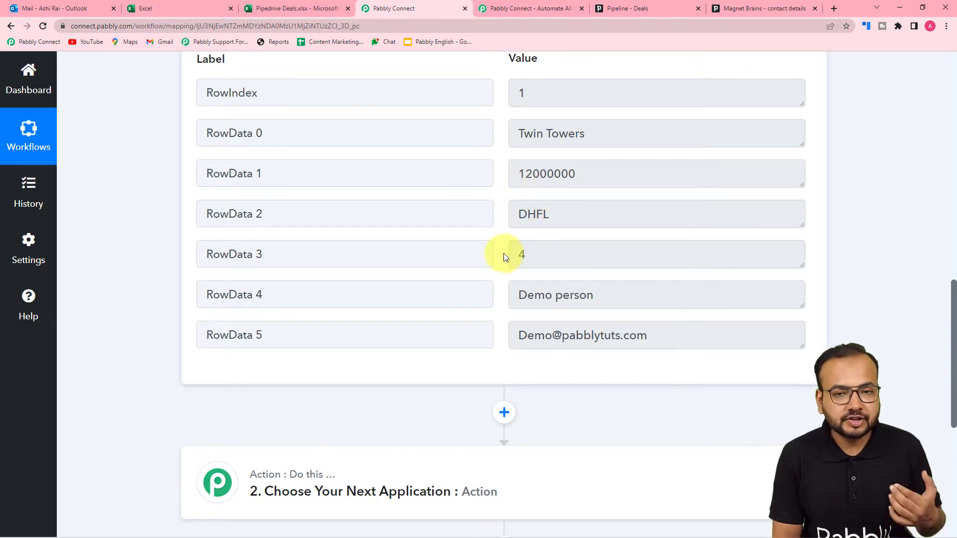
{"action": "scroll", "coordinate": [524, 255], "scroll_direction": "down", "scroll_amount": 1}
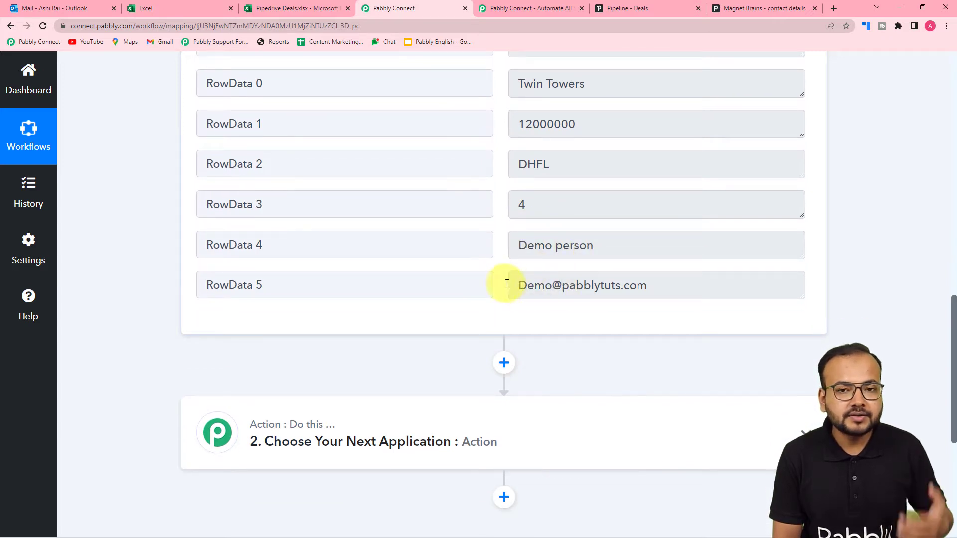
{"action": "scroll", "coordinate": [389, 235], "scroll_direction": "down", "scroll_amount": 2}
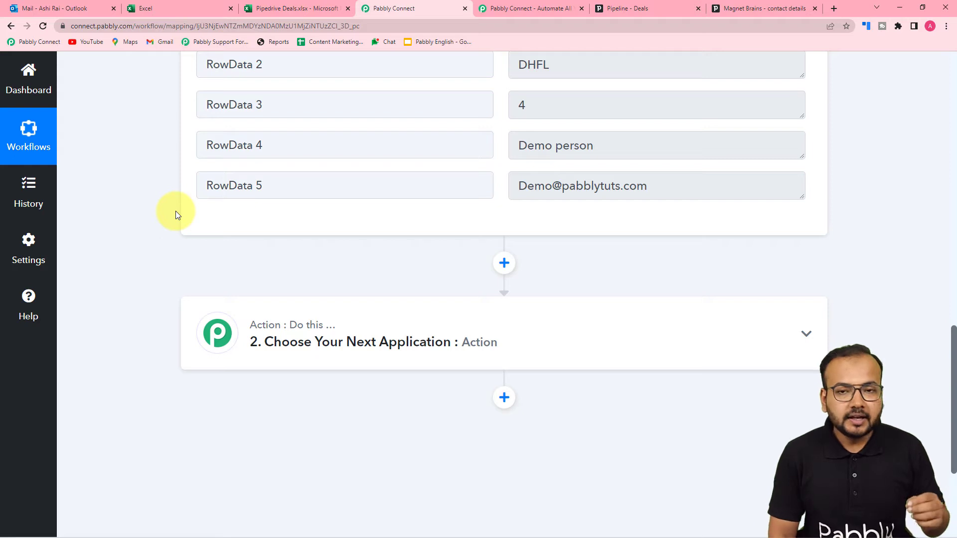
{"action": "left_click", "coordinate": [314, 8]}
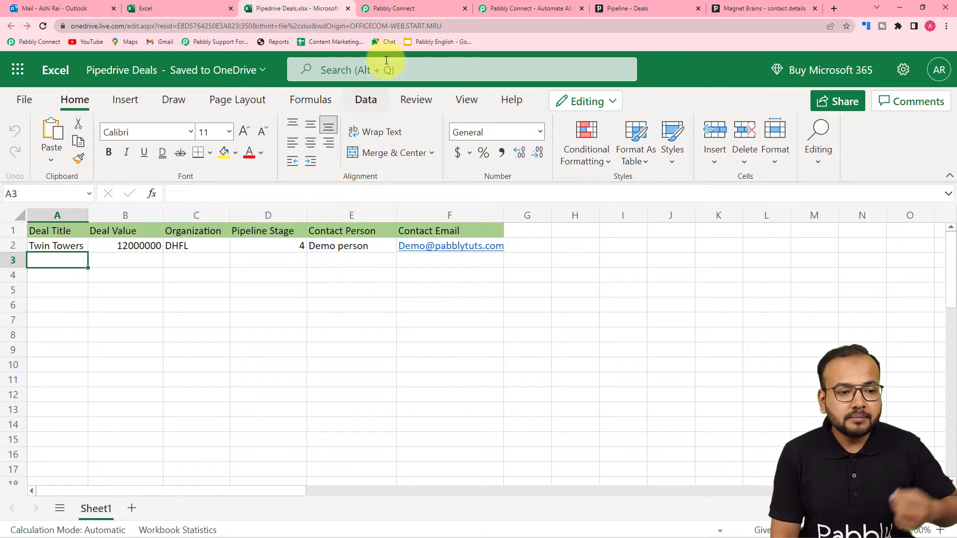
{"action": "left_click", "coordinate": [396, 8]}
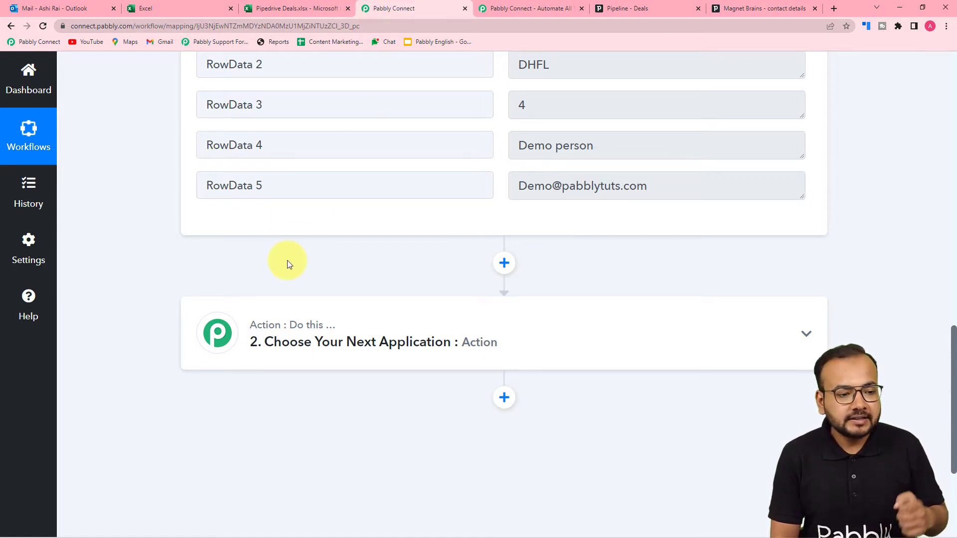
{"action": "scroll", "coordinate": [287, 264], "scroll_direction": "up", "scroll_amount": 4}
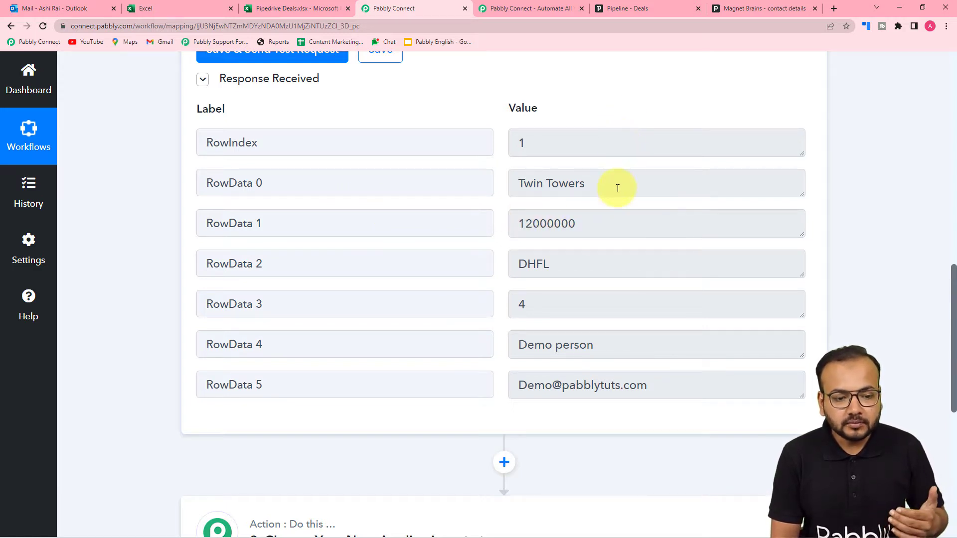
{"action": "scroll", "coordinate": [617, 188], "scroll_direction": "down", "scroll_amount": 2}
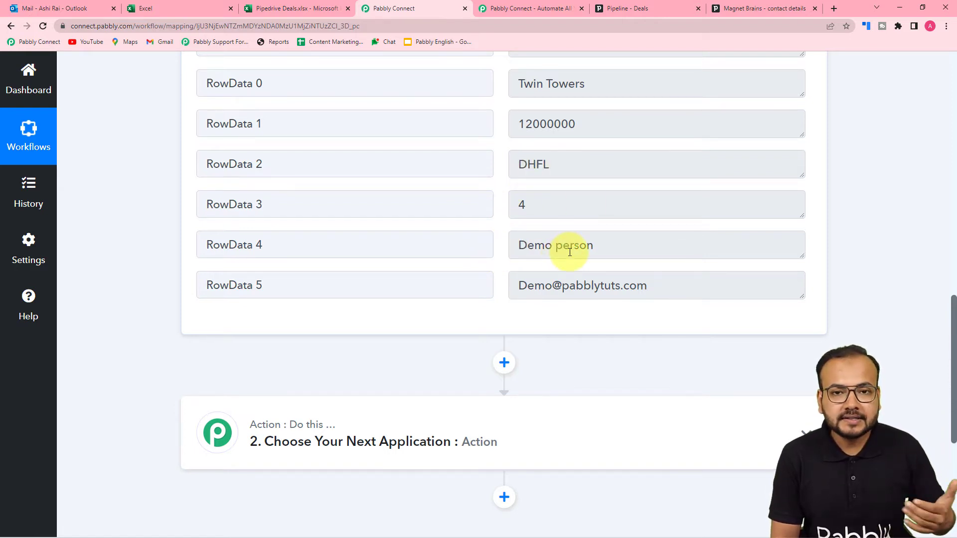
{"action": "scroll", "coordinate": [569, 252], "scroll_direction": "down", "scroll_amount": 2}
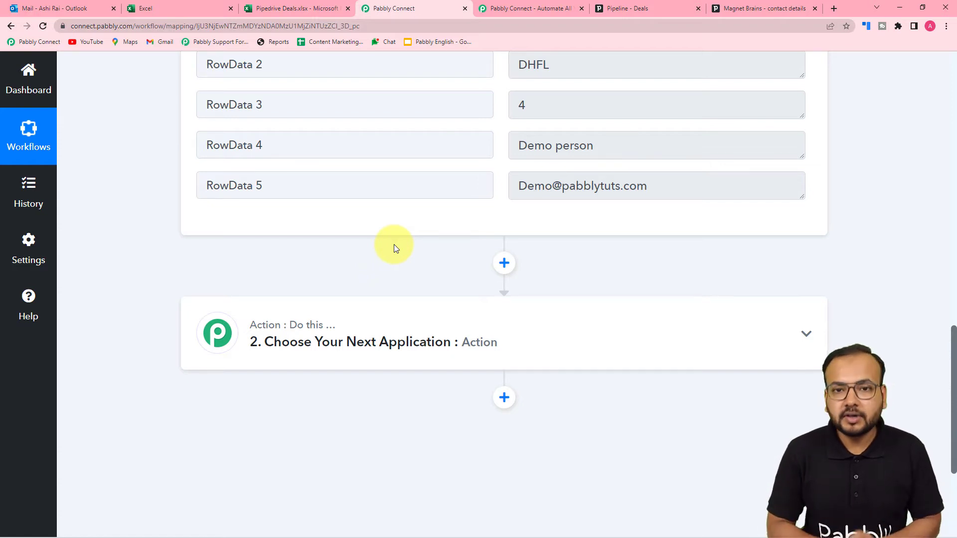
- Search the action step's apps for "pipe" and choose PipeDrive as the action application
{"action": "left_click", "coordinate": [368, 339]}
{"action": "scroll", "coordinate": [368, 342], "scroll_direction": "down", "scroll_amount": 2}
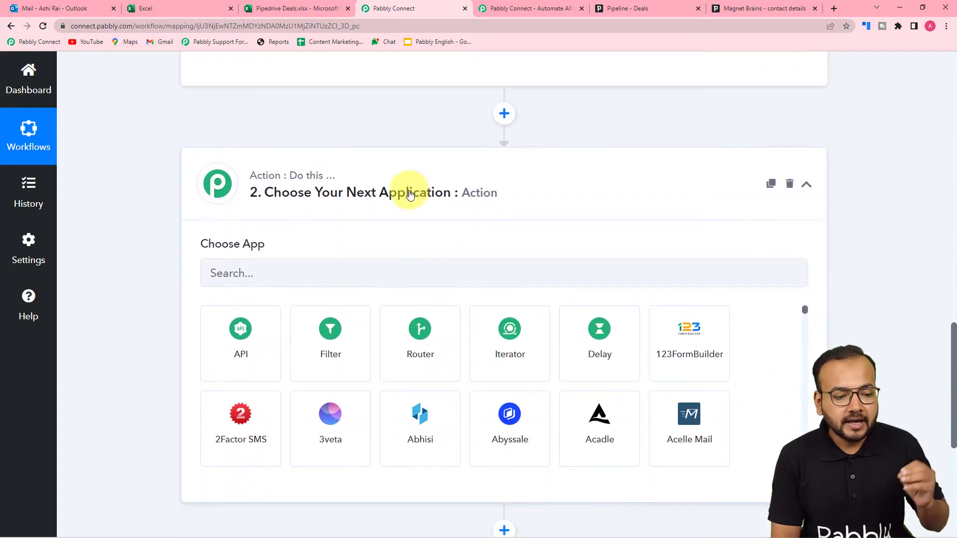
{"action": "scroll", "coordinate": [406, 197], "scroll_direction": "down", "scroll_amount": 3}
{"action": "left_click", "coordinate": [328, 129]}
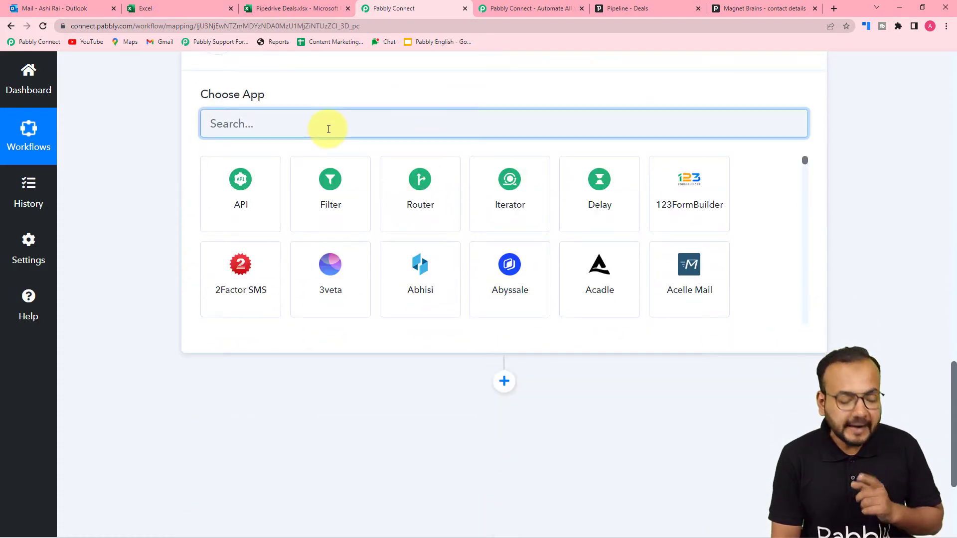
{"action": "type", "text": "pipe"}
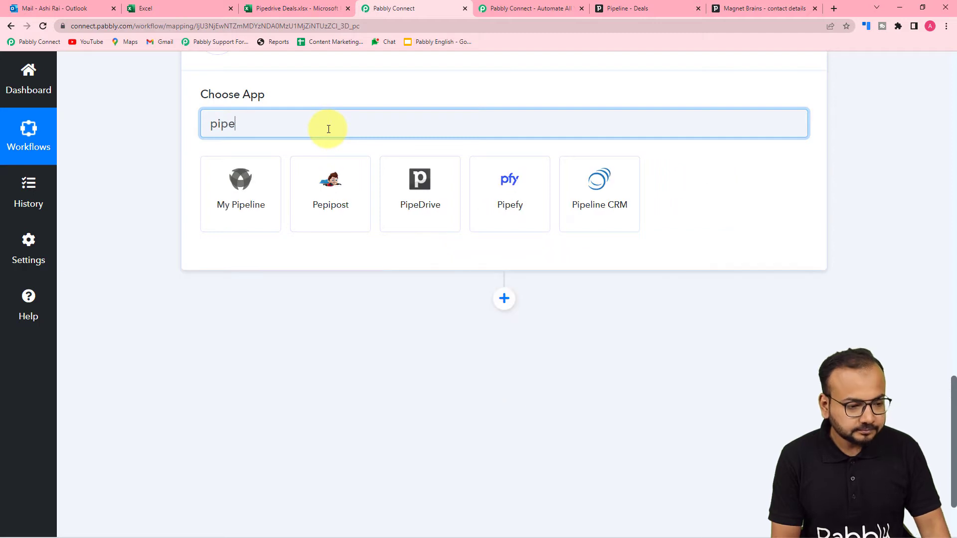
{"action": "left_click", "coordinate": [319, 206]}
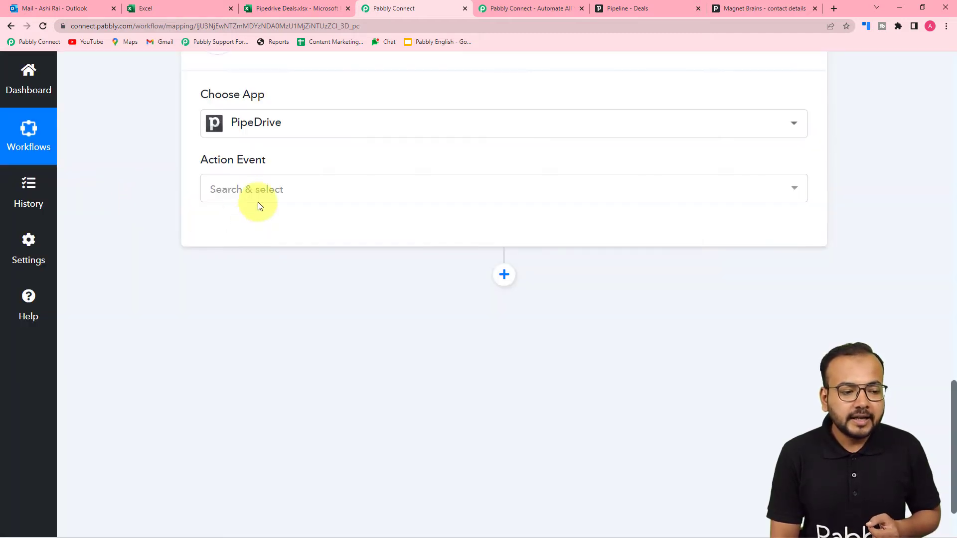
- Set the PipeDrive action event to Find Person and review the contact details in the trigger response
{"action": "left_click", "coordinate": [255, 201]}
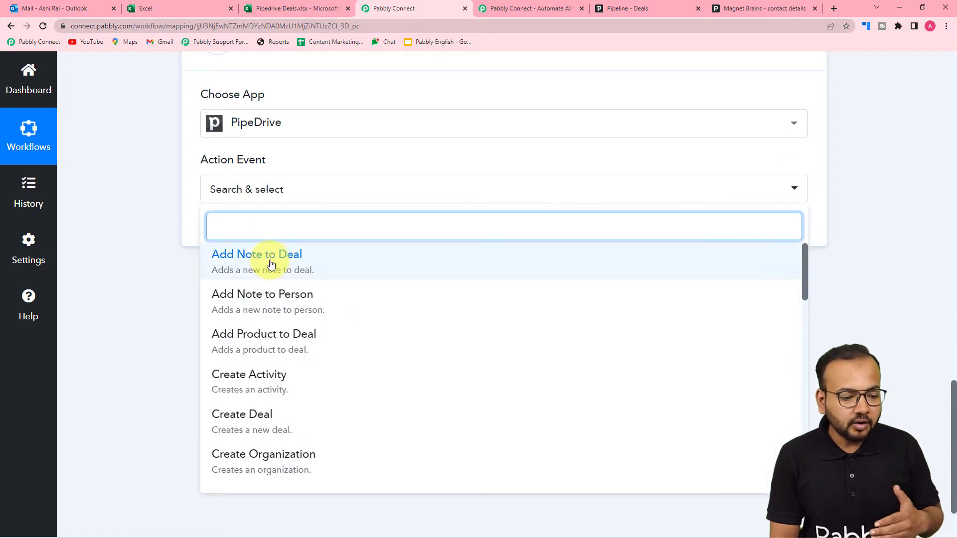
{"action": "scroll", "coordinate": [289, 294], "scroll_direction": "down", "scroll_amount": 5}
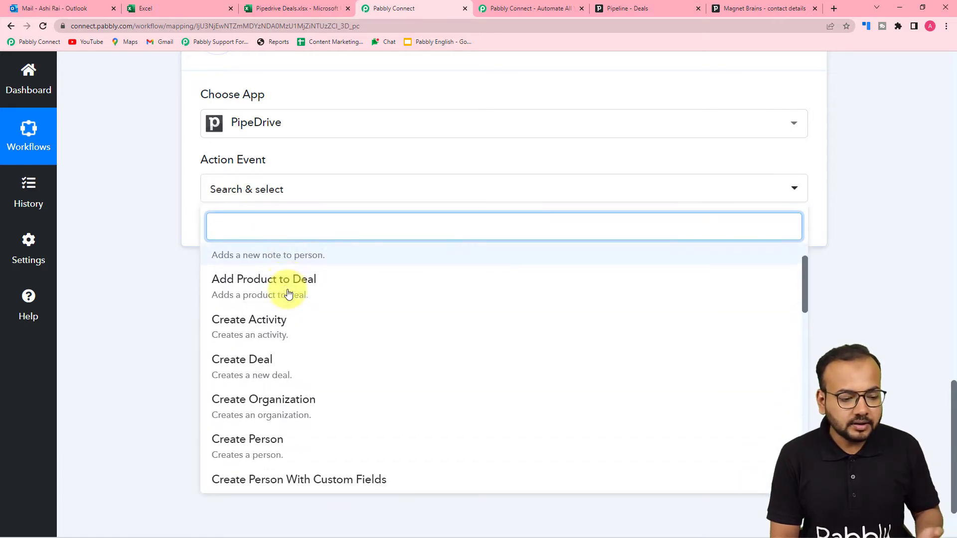
{"action": "scroll", "coordinate": [289, 294], "scroll_direction": "down", "scroll_amount": 4}
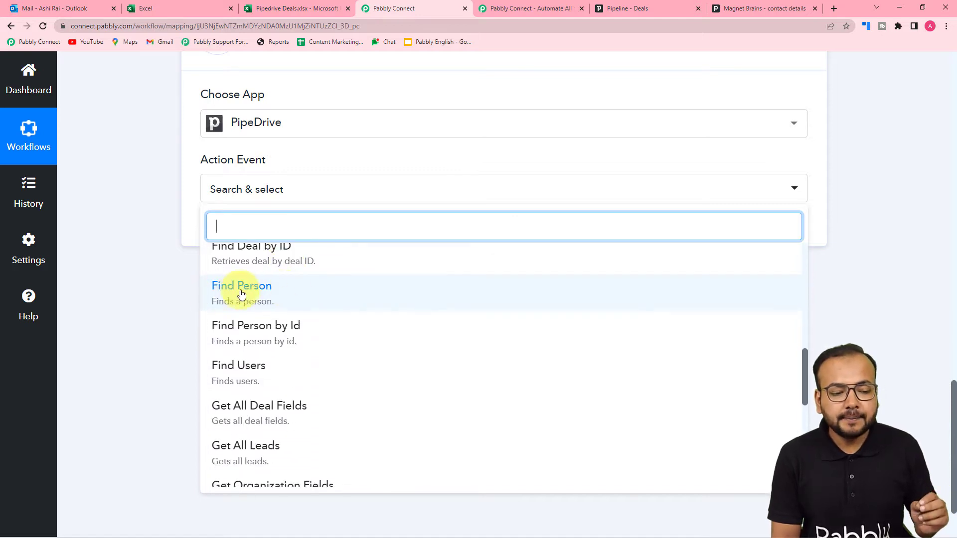
{"action": "left_click", "coordinate": [242, 289]}
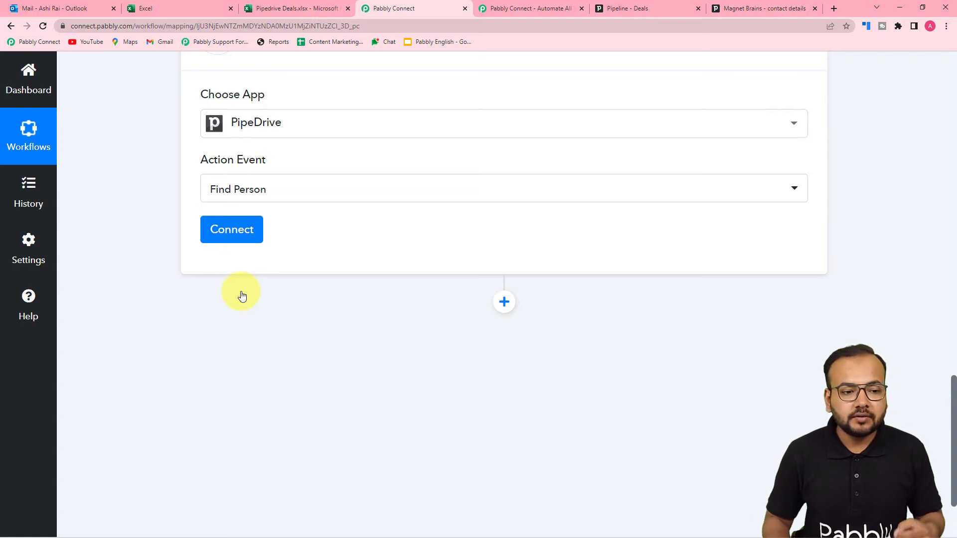
{"action": "scroll", "coordinate": [388, 267], "scroll_direction": "up", "scroll_amount": 8}
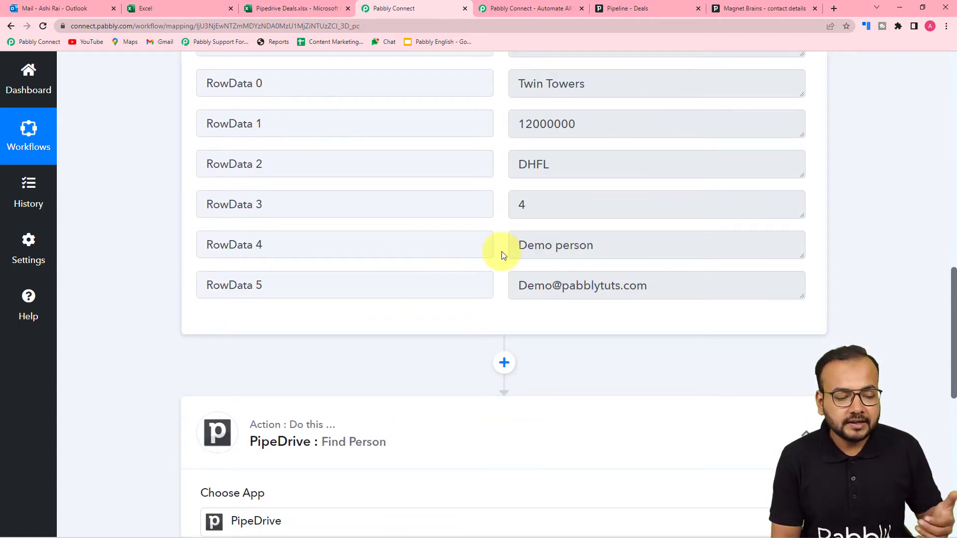
{"action": "scroll", "coordinate": [145, 253], "scroll_direction": "down", "scroll_amount": 8}
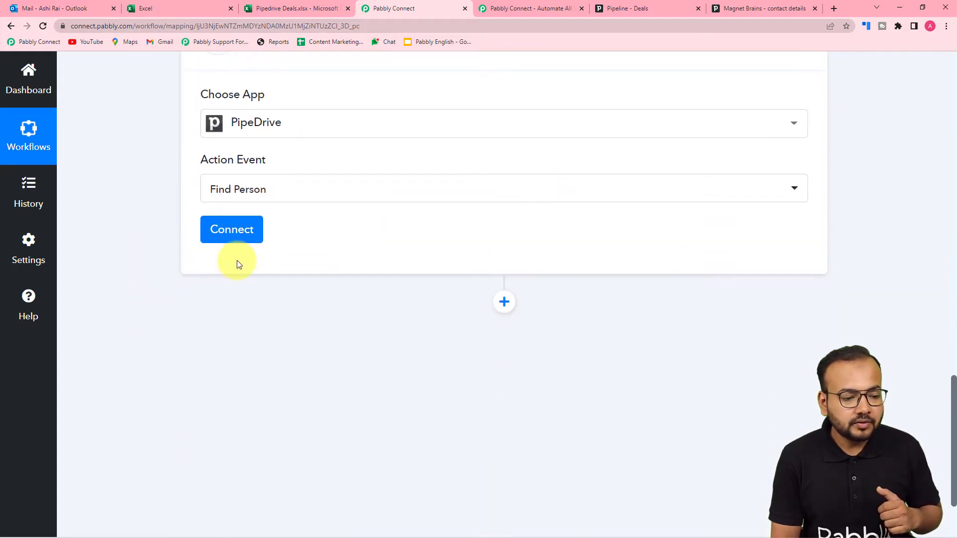
- Start adding a new PipeDrive connection for the Find Person action and read where to find its API token
{"action": "left_click", "coordinate": [236, 236]}
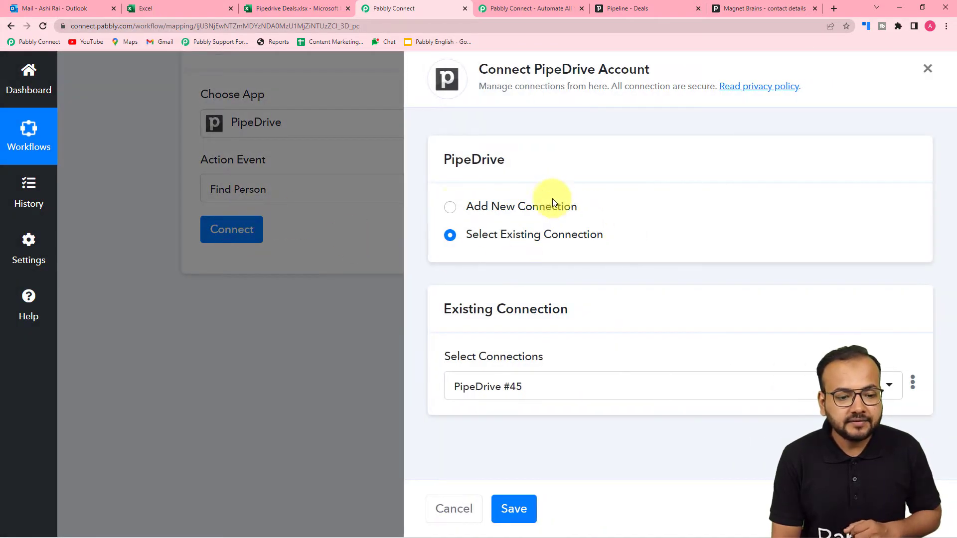
{"action": "left_click", "coordinate": [450, 207]}
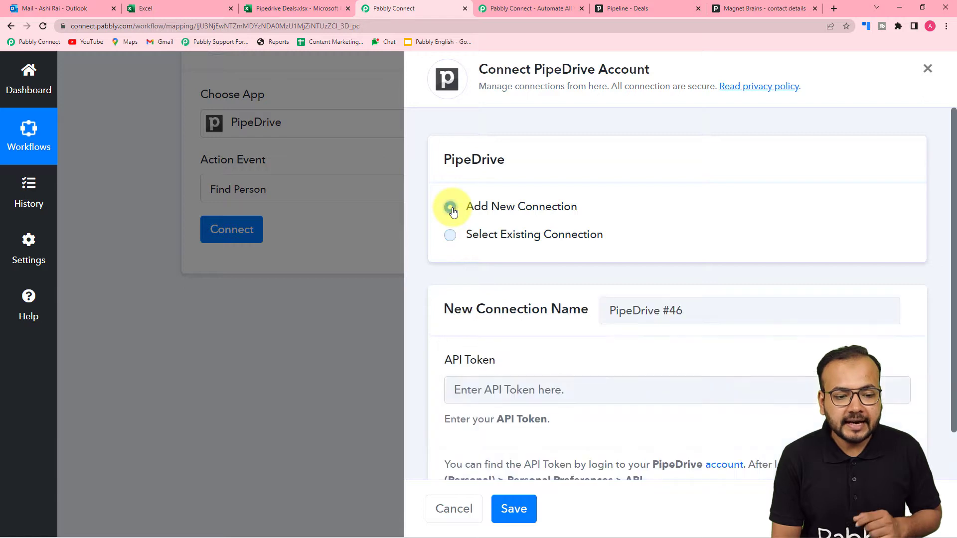
{"action": "scroll", "coordinate": [538, 253], "scroll_direction": "down", "scroll_amount": 1}
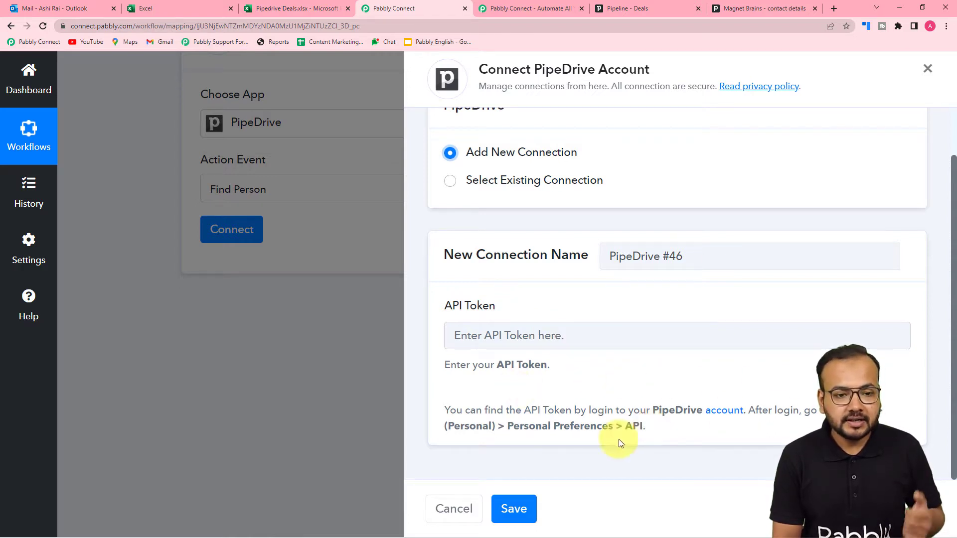
- Copy the personal API token from Pipedrive's personal preferences and return to the connection form in Pabbly Connect
{"action": "left_click", "coordinate": [623, 9]}
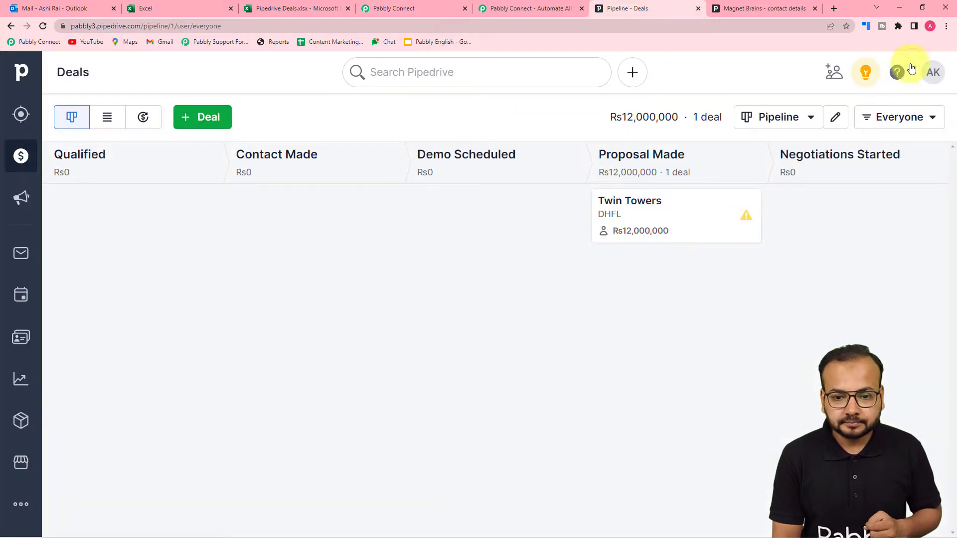
{"action": "left_click", "coordinate": [932, 76]}
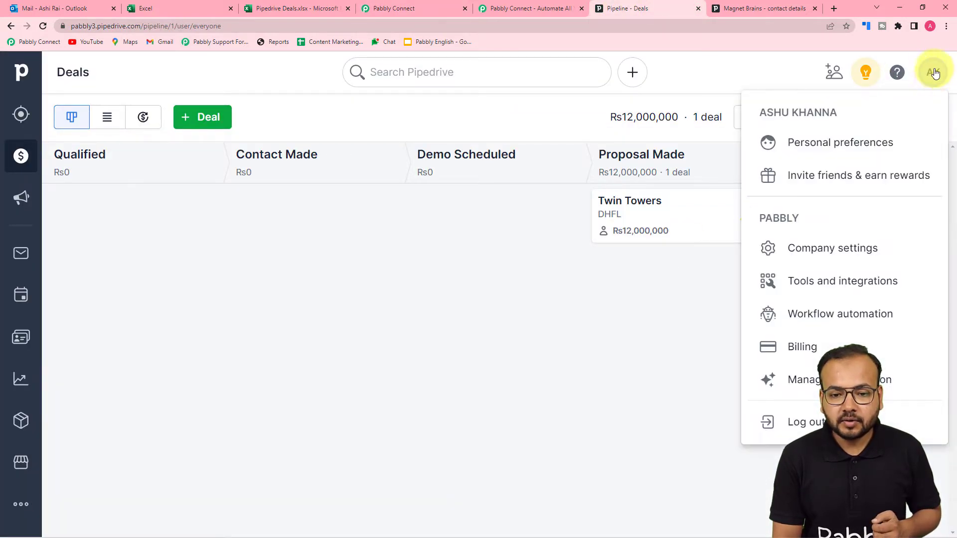
{"action": "left_click", "coordinate": [806, 154]}
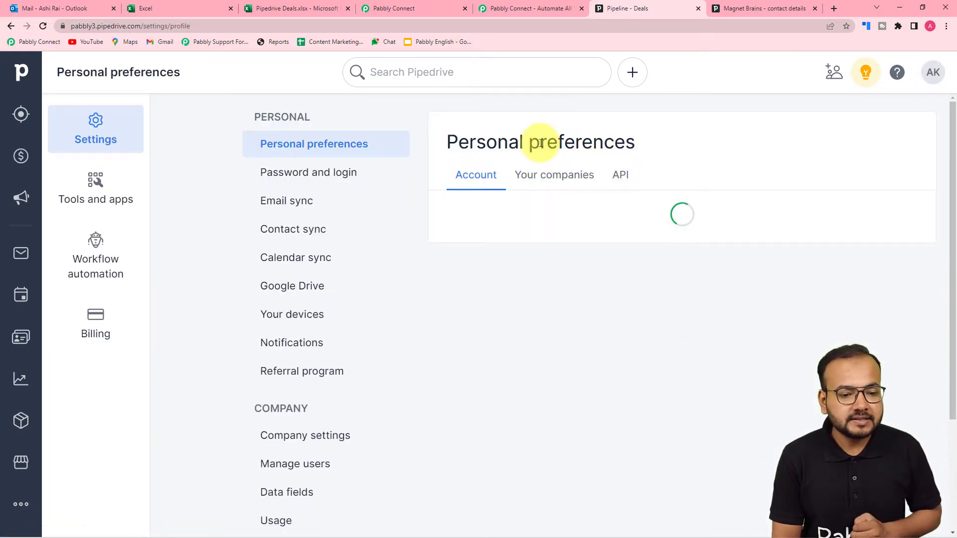
{"action": "left_click", "coordinate": [626, 176]}
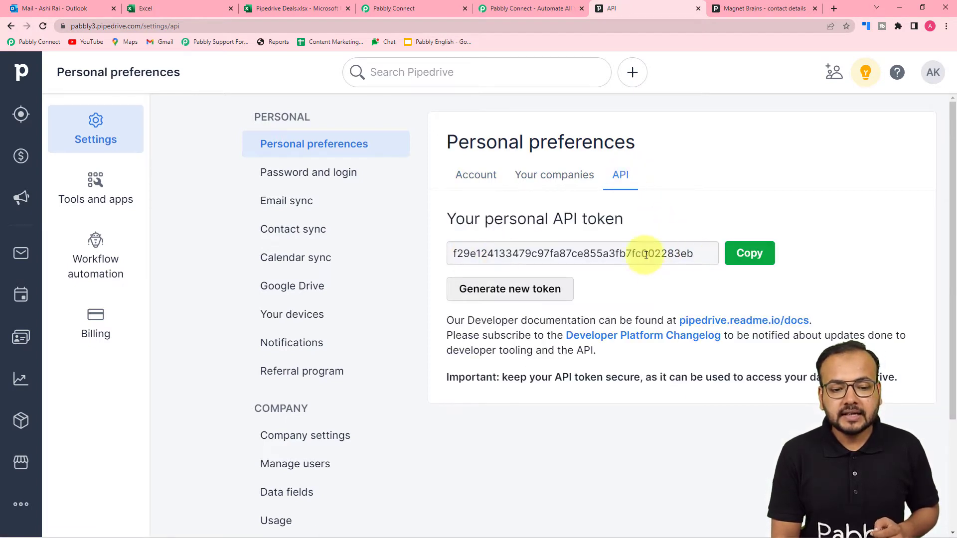
{"action": "left_click", "coordinate": [751, 254]}
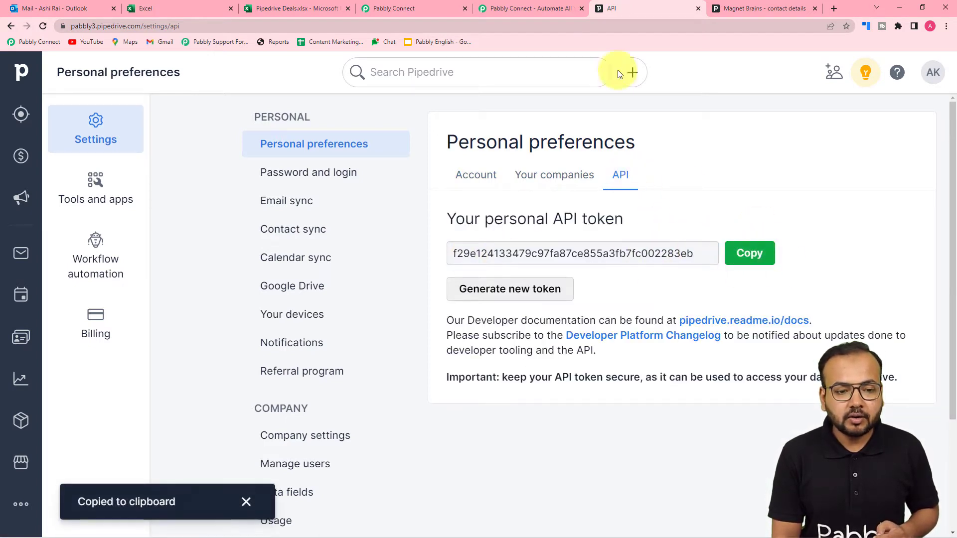
{"action": "left_click", "coordinate": [393, 8]}
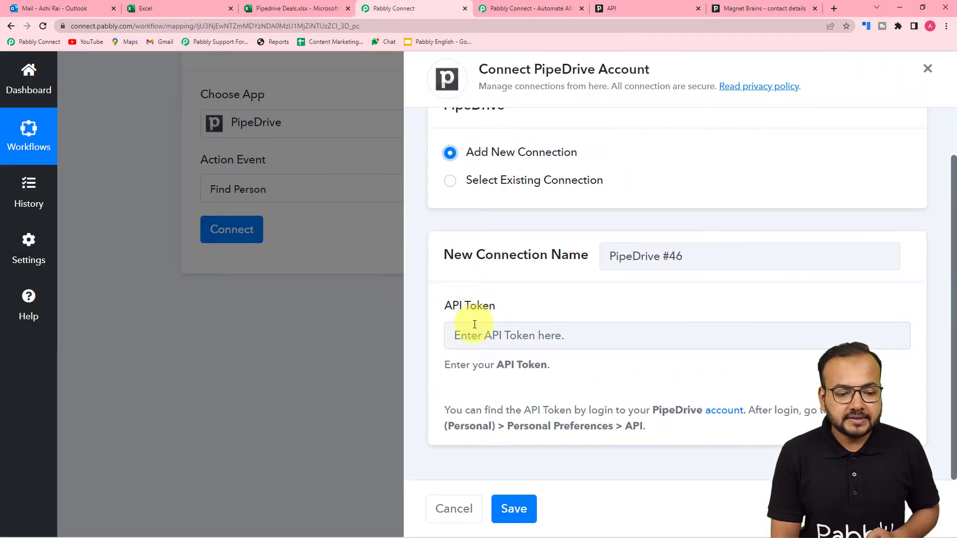
- Paste the copied API token into the new PipeDrive connection and save the connection
{"action": "right_click", "coordinate": [473, 332]}
{"action": "left_click", "coordinate": [499, 419]}
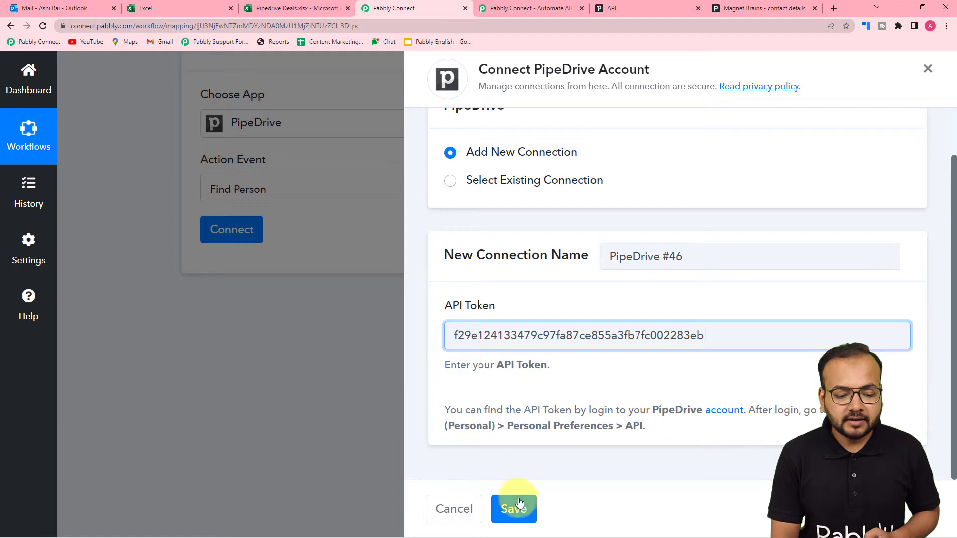
{"action": "left_click", "coordinate": [514, 507]}
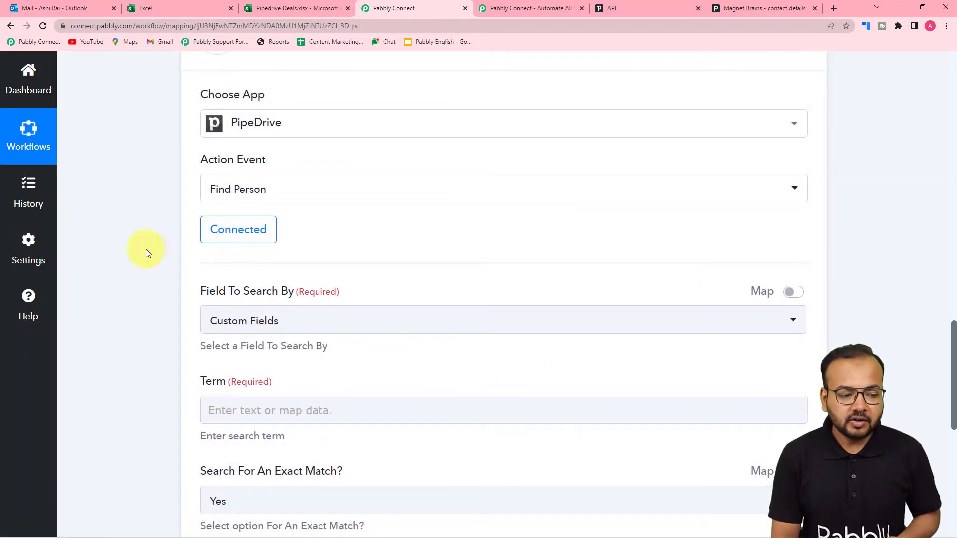
- Set the Find Person action to search by the Email field
{"action": "scroll", "coordinate": [103, 286], "scroll_direction": "down", "scroll_amount": 4}
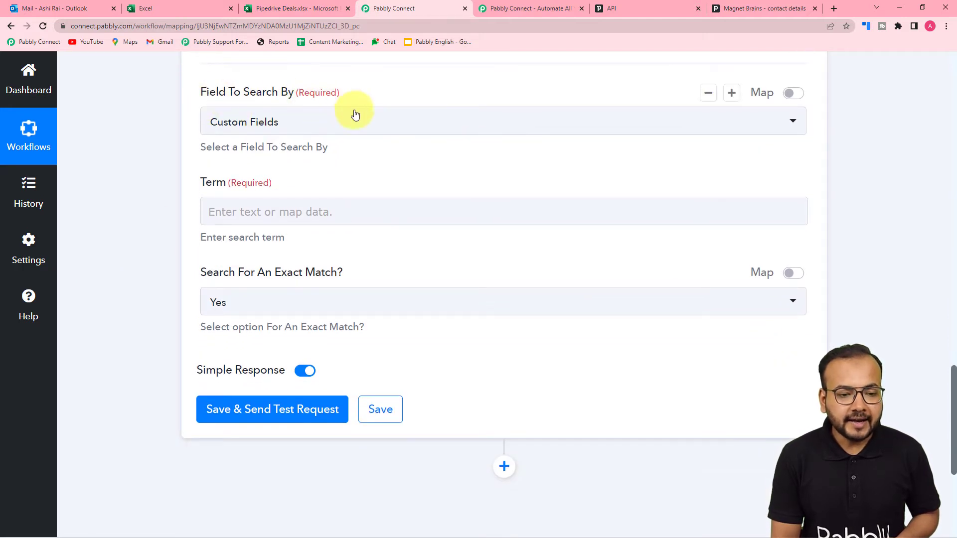
{"action": "left_click", "coordinate": [319, 130]}
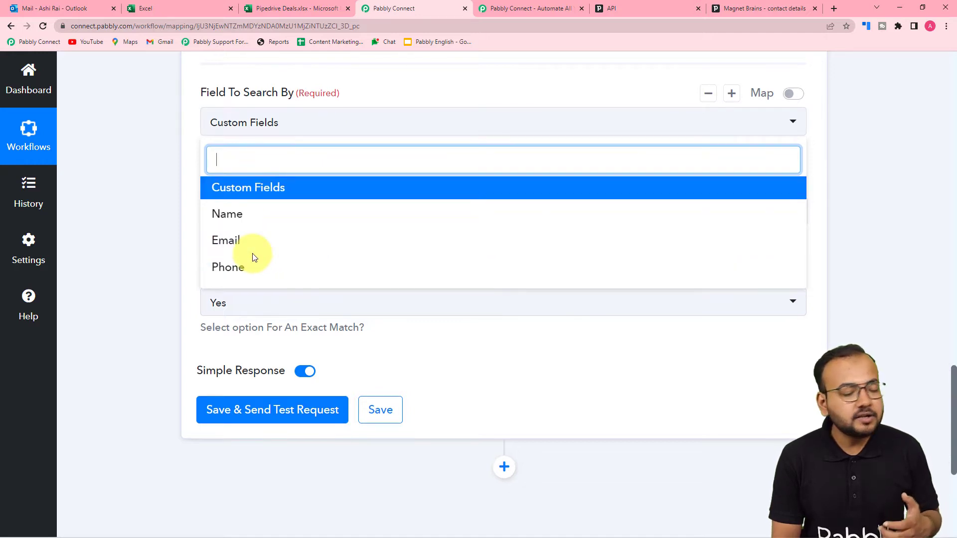
{"action": "scroll", "coordinate": [152, 216], "scroll_direction": "up", "scroll_amount": 2}
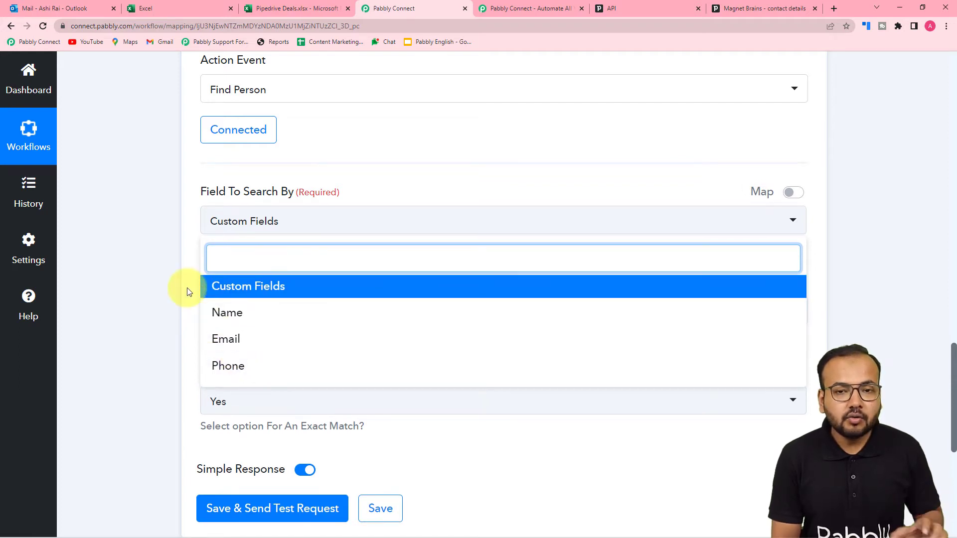
{"action": "scroll", "coordinate": [189, 290], "scroll_direction": "up", "scroll_amount": 2}
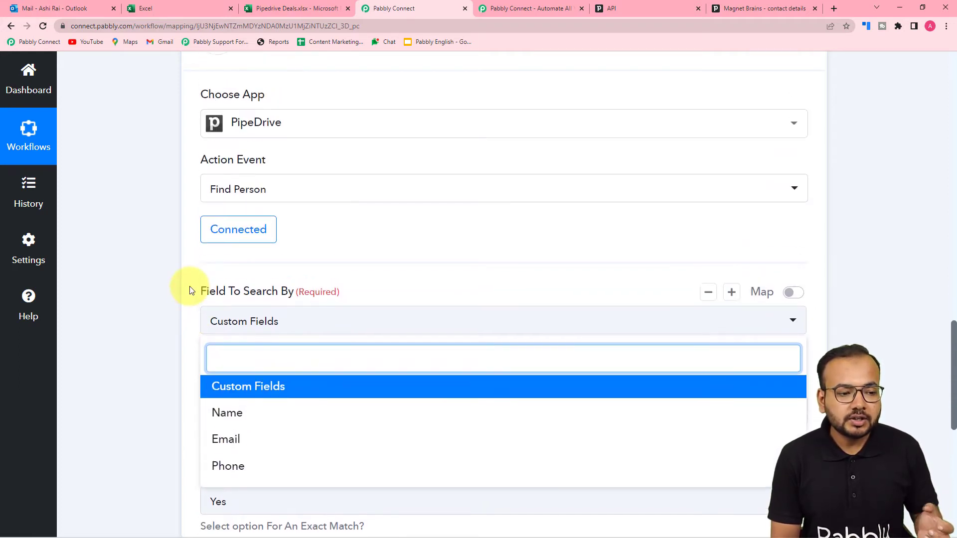
{"action": "scroll", "coordinate": [190, 291], "scroll_direction": "down", "scroll_amount": 2}
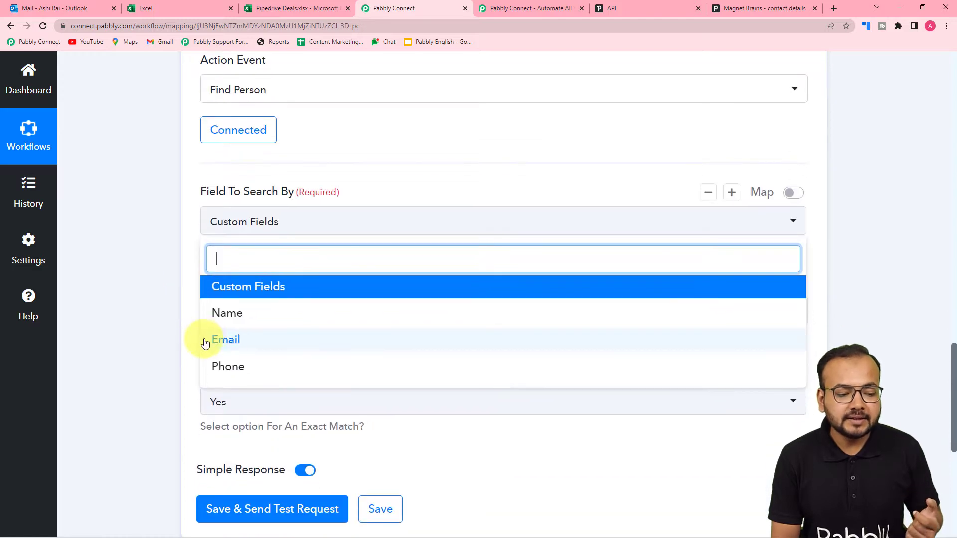
{"action": "left_click", "coordinate": [234, 336]}
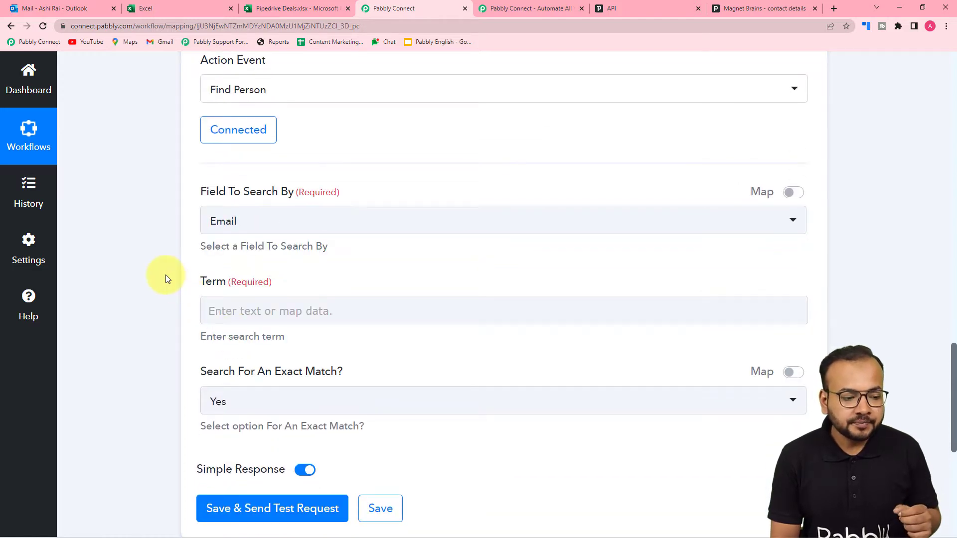
- Map the Find Person search term to the contact's e-mail in RowData 5 of the Microsoft Excel trigger response
{"action": "scroll", "coordinate": [165, 274], "scroll_direction": "down", "scroll_amount": 2}
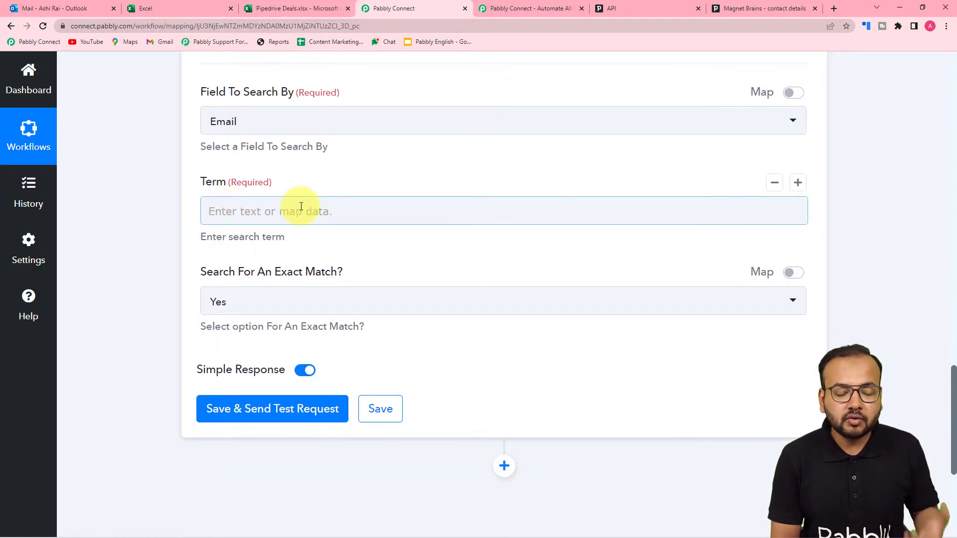
{"action": "scroll", "coordinate": [297, 209], "scroll_direction": "up", "scroll_amount": 3}
{"action": "scroll", "coordinate": [293, 277], "scroll_direction": "down", "scroll_amount": 3}
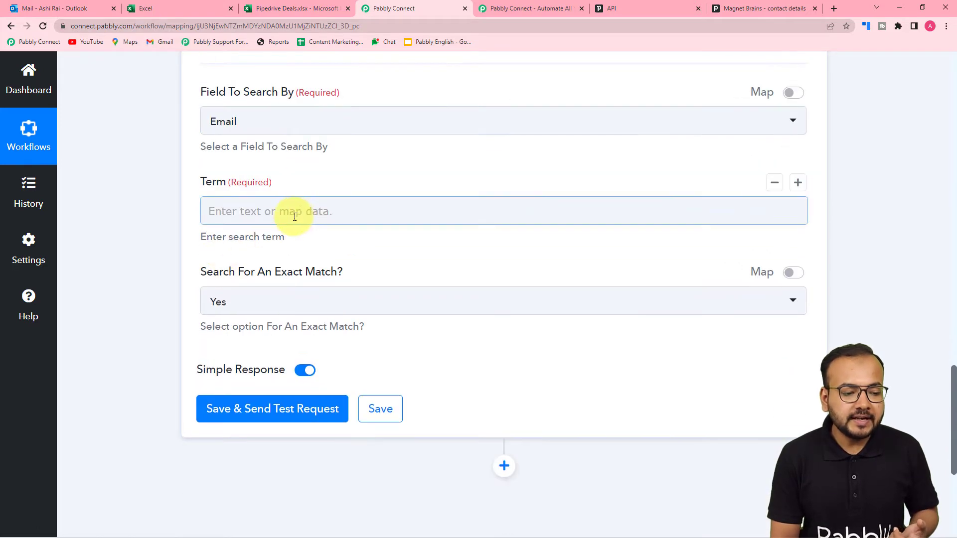
{"action": "scroll", "coordinate": [295, 217], "scroll_direction": "up", "scroll_amount": 4}
{"action": "scroll", "coordinate": [294, 217], "scroll_direction": "up", "scroll_amount": 9}
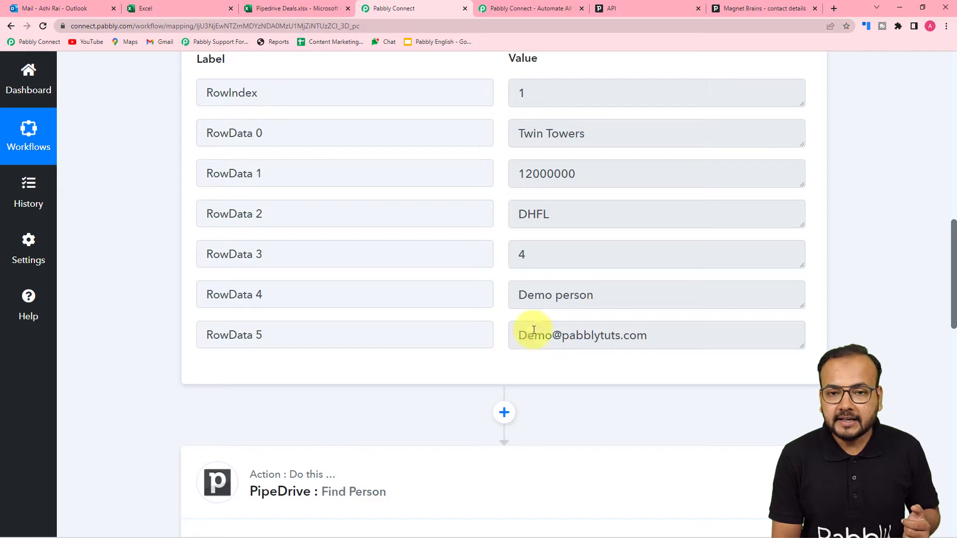
{"action": "scroll", "coordinate": [457, 326], "scroll_direction": "down", "scroll_amount": 1}
{"action": "scroll", "coordinate": [248, 259], "scroll_direction": "down", "scroll_amount": 10}
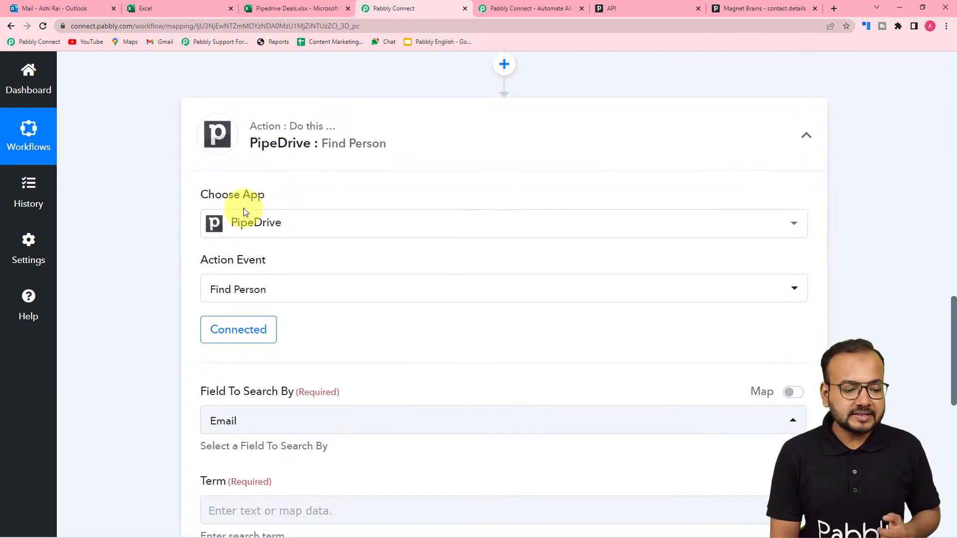
{"action": "scroll", "coordinate": [244, 213], "scroll_direction": "down", "scroll_amount": 4}
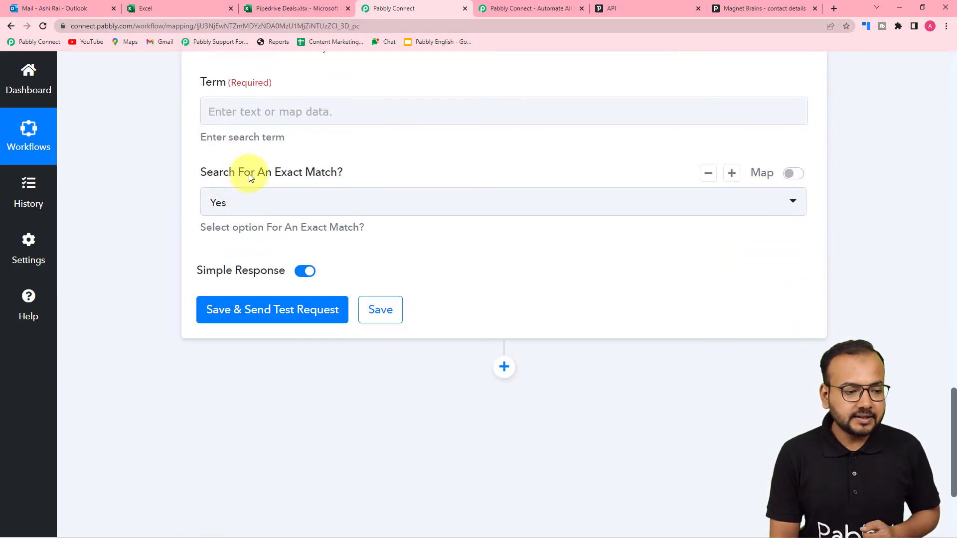
{"action": "left_click", "coordinate": [258, 113]}
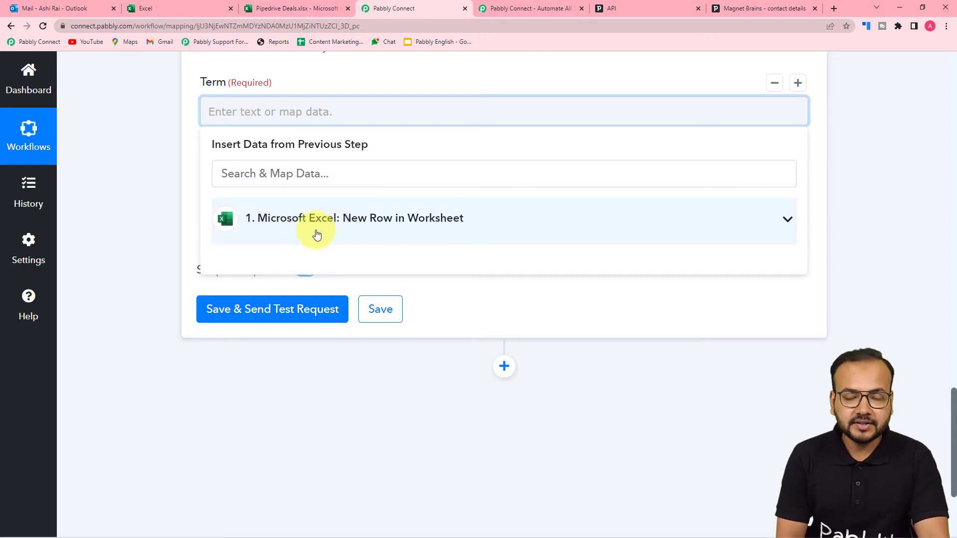
{"action": "left_click", "coordinate": [339, 232]}
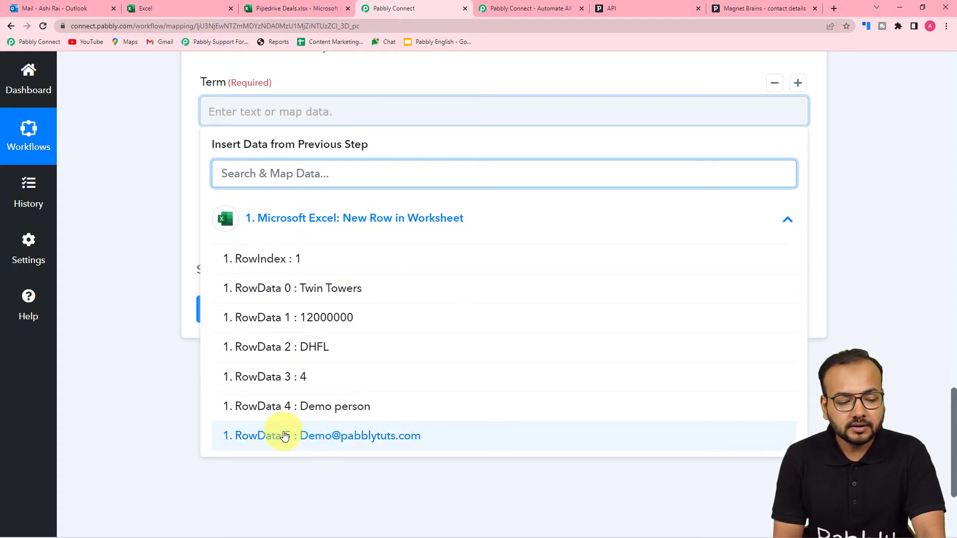
{"action": "left_click", "coordinate": [310, 438]}
{"action": "left_click", "coordinate": [158, 181]}
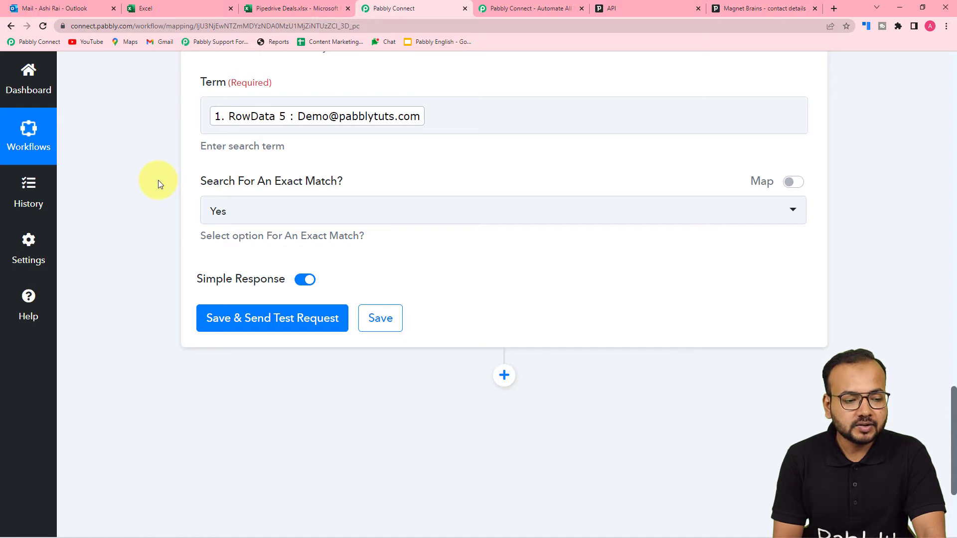
- Choose Yes for the exact-match search, then save the Find Person action with a test request and review its response
{"action": "scroll", "coordinate": [158, 180], "scroll_direction": "down", "scroll_amount": 1}
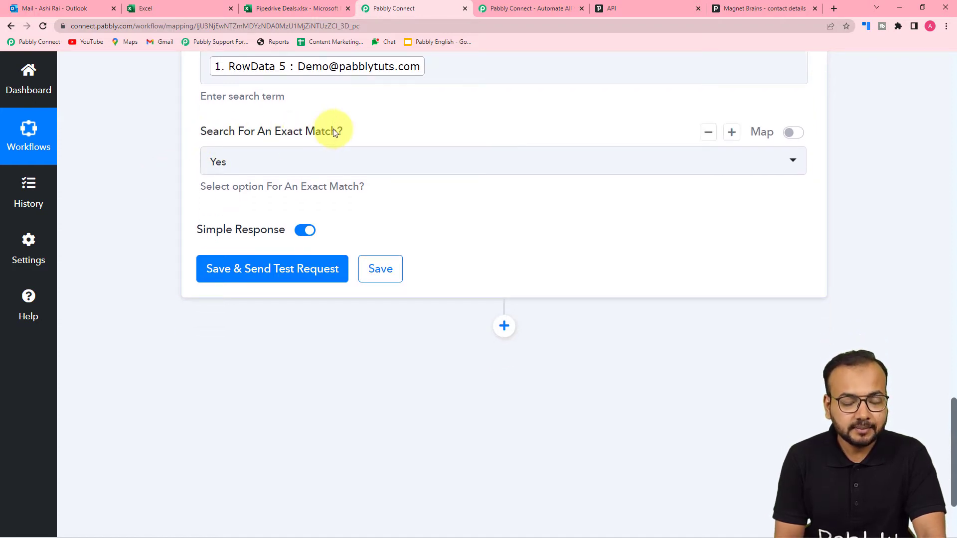
{"action": "left_click", "coordinate": [272, 166]}
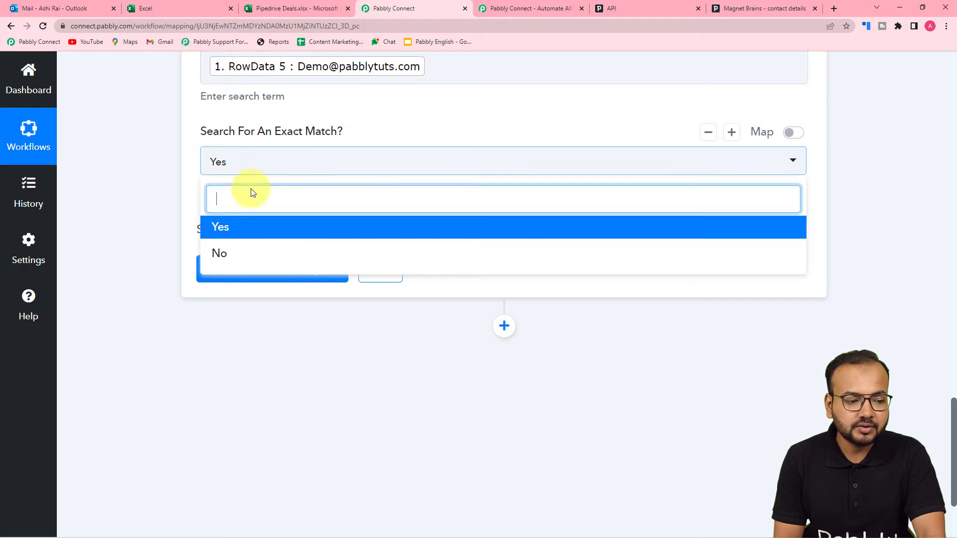
{"action": "left_click", "coordinate": [237, 239]}
{"action": "scroll", "coordinate": [155, 187], "scroll_direction": "down", "scroll_amount": 3}
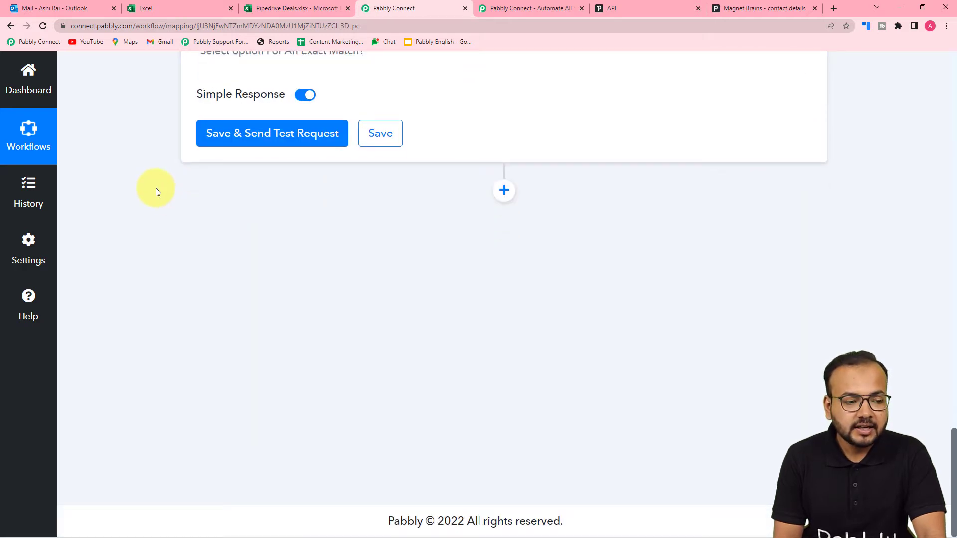
{"action": "left_click", "coordinate": [227, 148]}
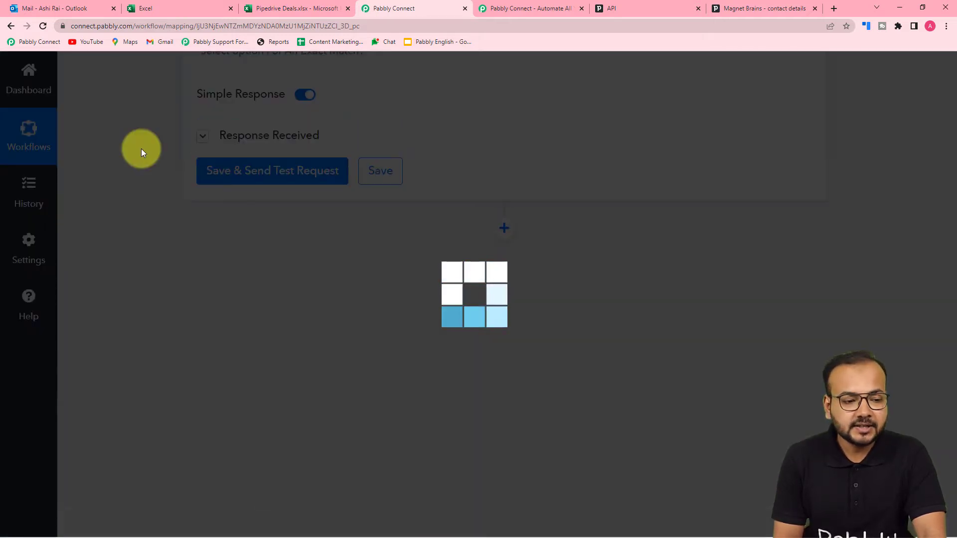
{"action": "scroll", "coordinate": [144, 148], "scroll_direction": "down", "scroll_amount": 3}
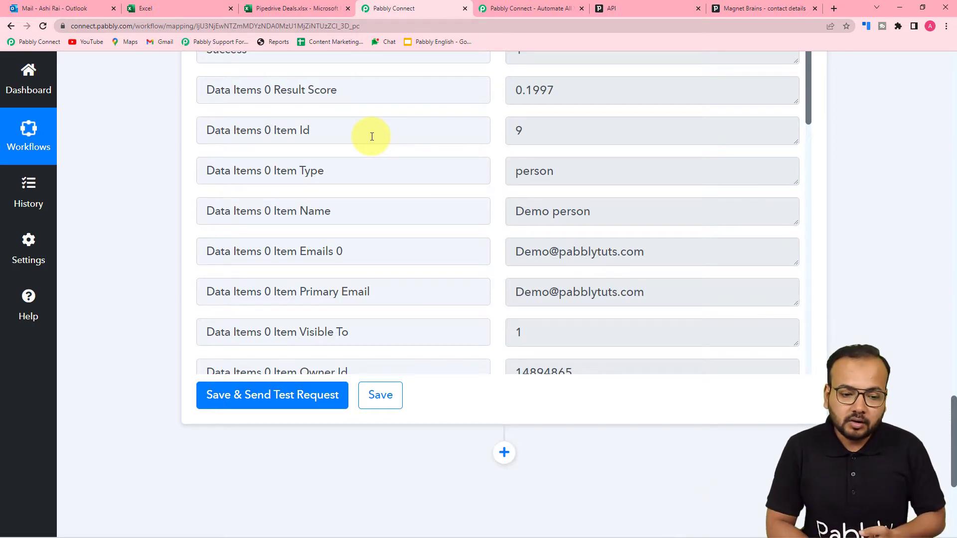
- Add another action step after Find Person, search its apps for "pip" and choose PipeDrive
{"action": "scroll", "coordinate": [175, 180], "scroll_direction": "down", "scroll_amount": 5}
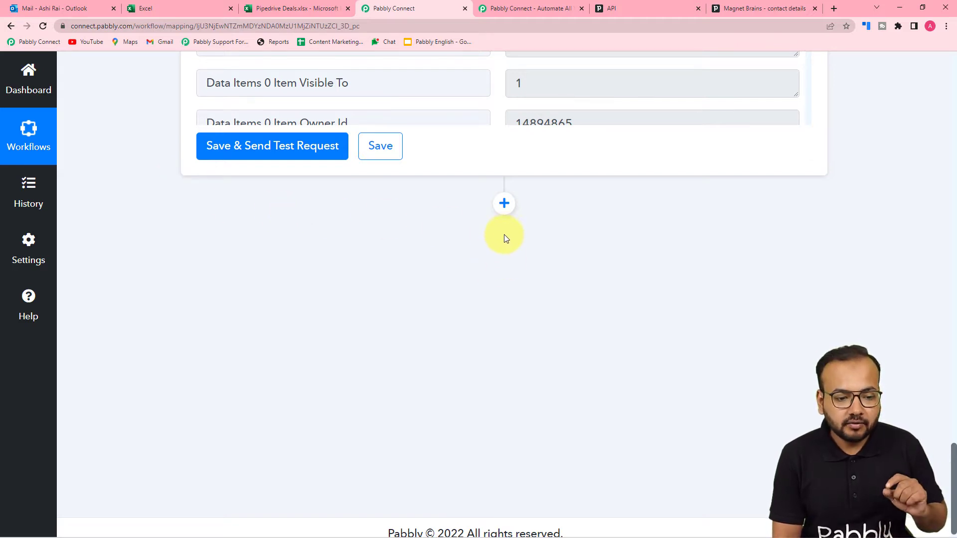
{"action": "left_click", "coordinate": [503, 203]}
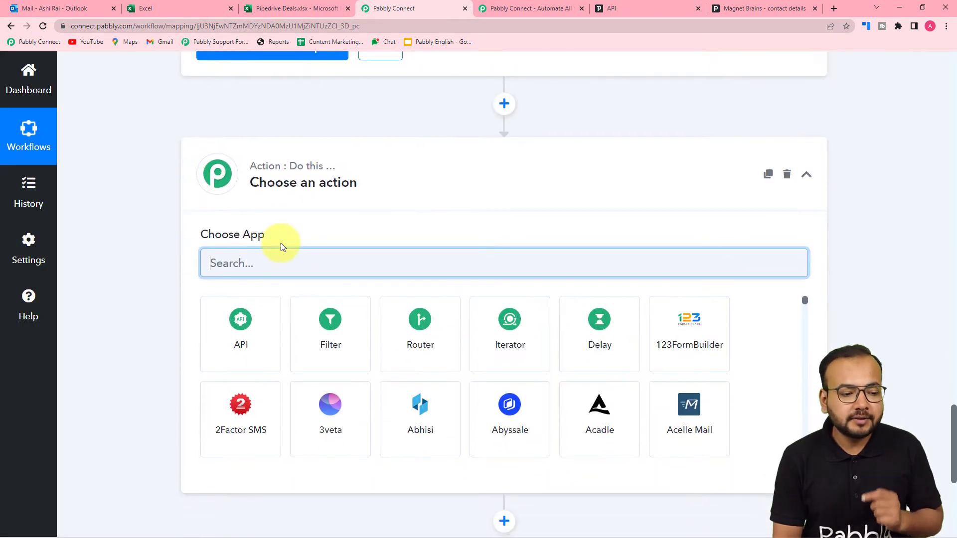
{"action": "type", "text": "pip"}
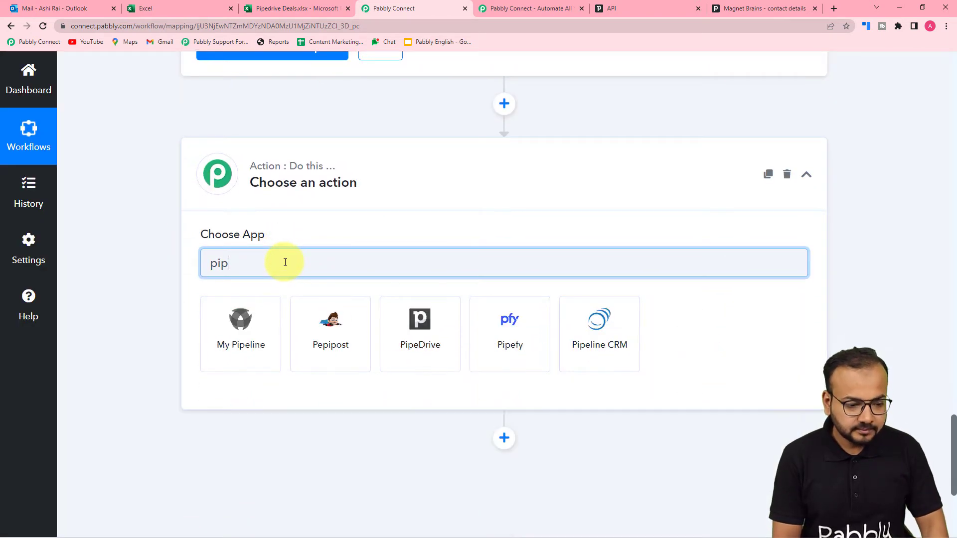
{"action": "left_click", "coordinate": [417, 351]}
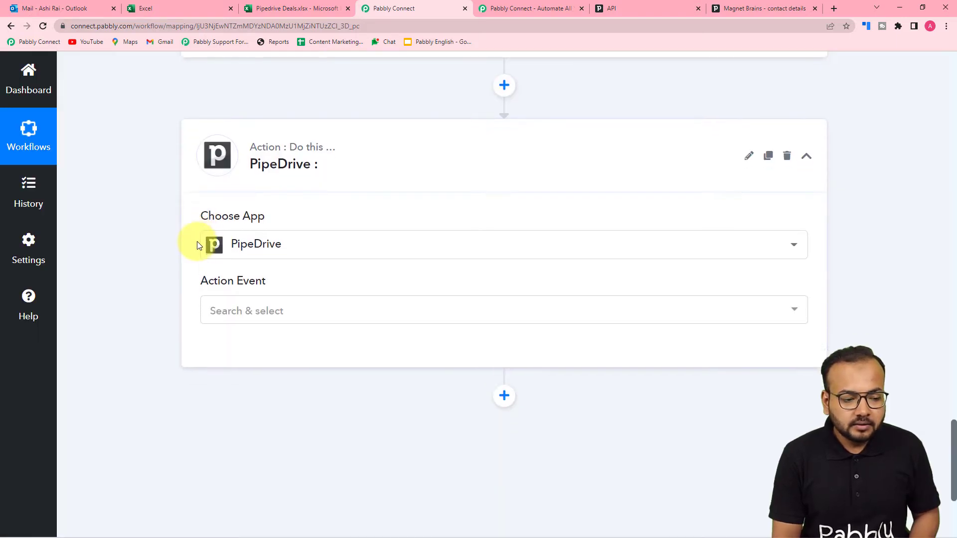
- Set the new step's action event to Search Organization and connect it through the existing PipeDrive #46 connection
{"action": "left_click", "coordinate": [256, 180]}
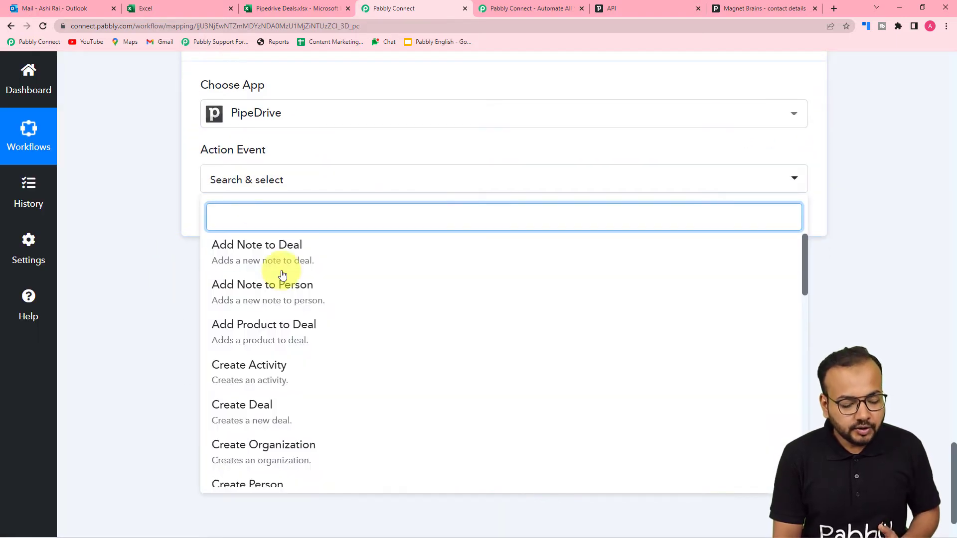
{"action": "scroll", "coordinate": [311, 331], "scroll_direction": "down", "scroll_amount": 10}
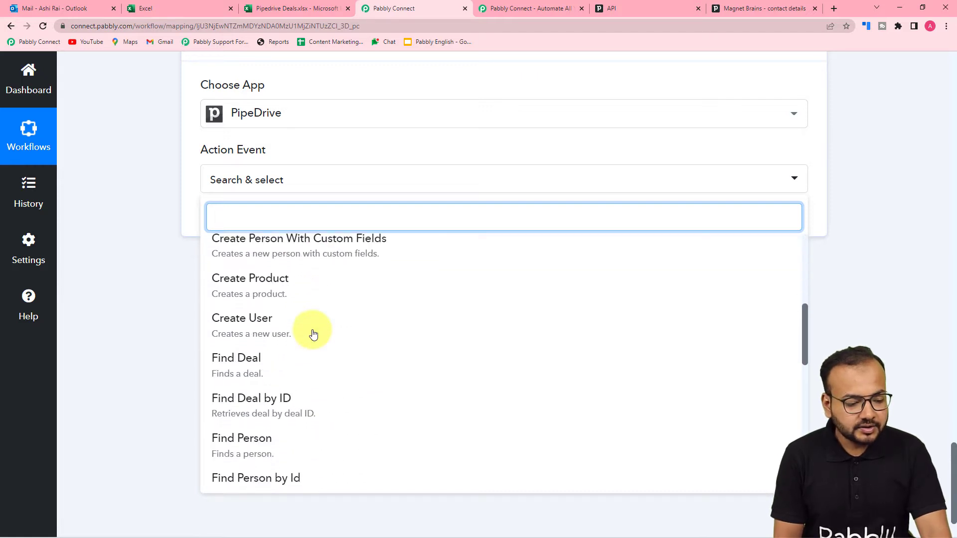
{"action": "scroll", "coordinate": [312, 334], "scroll_direction": "down", "scroll_amount": 5}
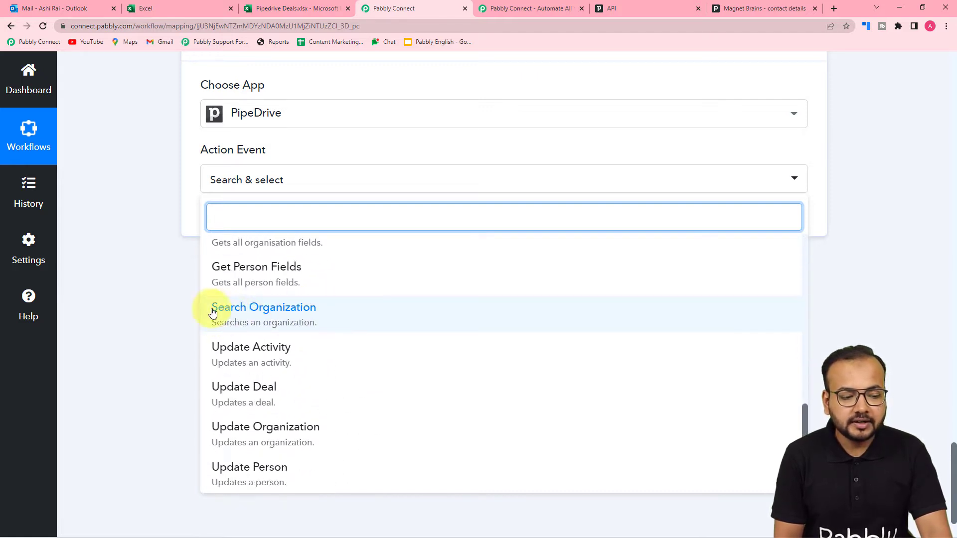
{"action": "left_click", "coordinate": [247, 311]}
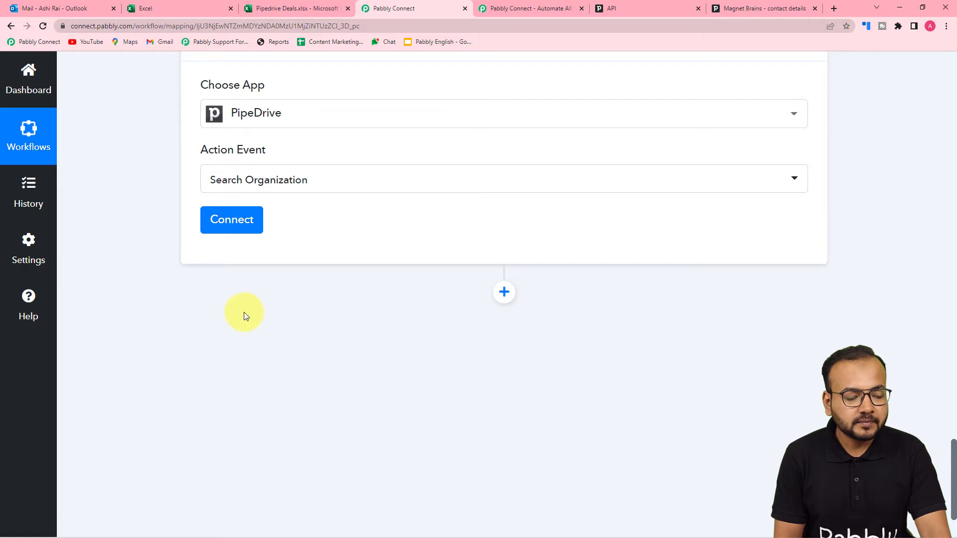
{"action": "left_click", "coordinate": [229, 233]}
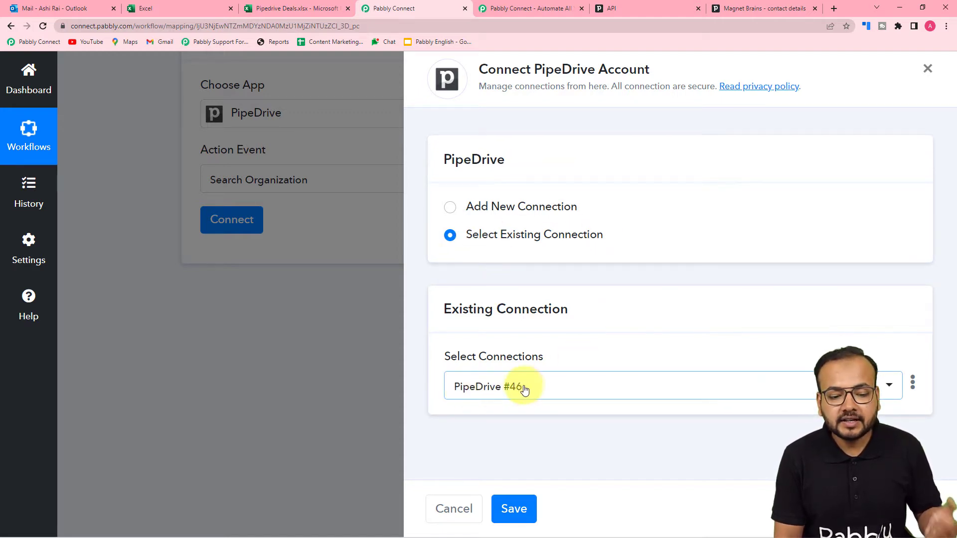
{"action": "left_click", "coordinate": [514, 507]}
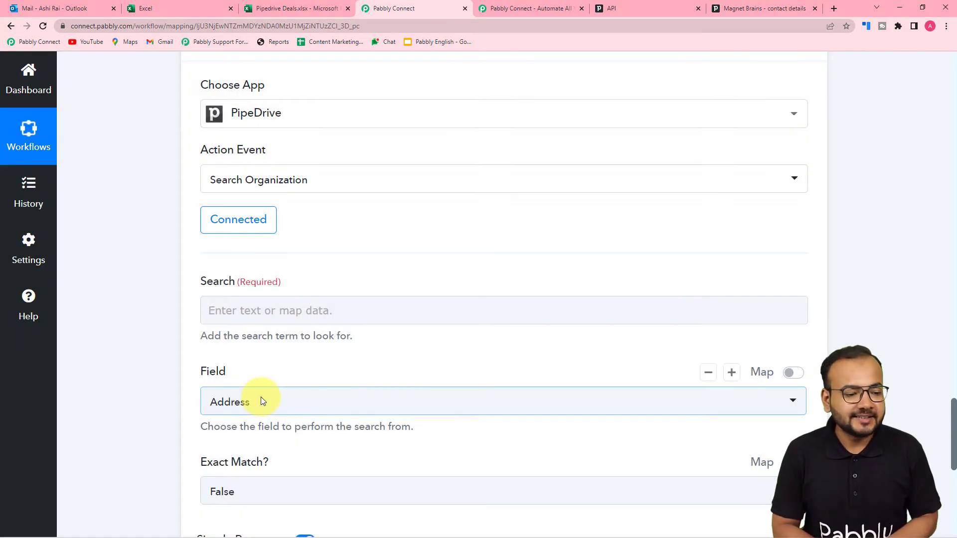
- Map the Search Organization term to the organization name in RowData 2 of the Microsoft Excel trigger response
{"action": "scroll", "coordinate": [163, 244], "scroll_direction": "down", "scroll_amount": 2}
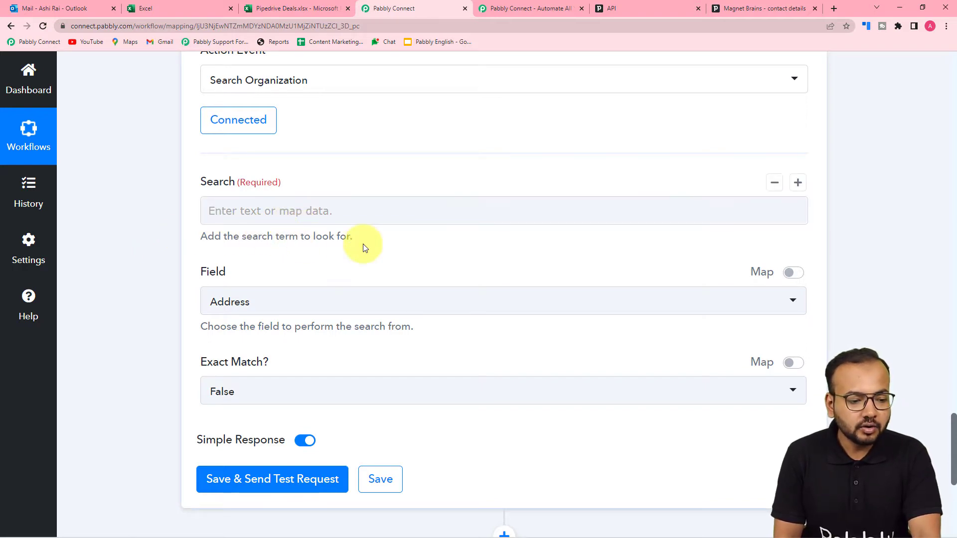
{"action": "scroll", "coordinate": [362, 243], "scroll_direction": "up", "scroll_amount": 13}
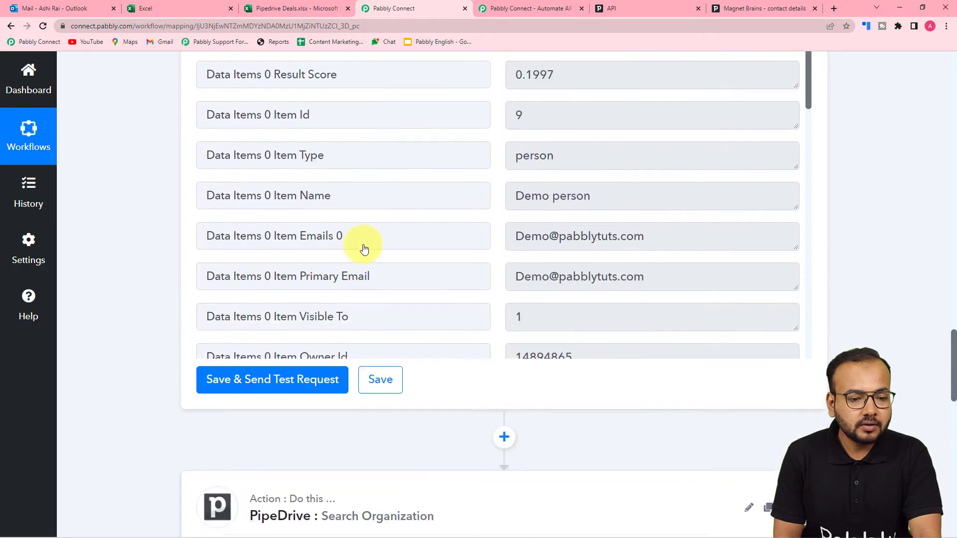
{"action": "scroll", "coordinate": [364, 249], "scroll_direction": "up", "scroll_amount": 15}
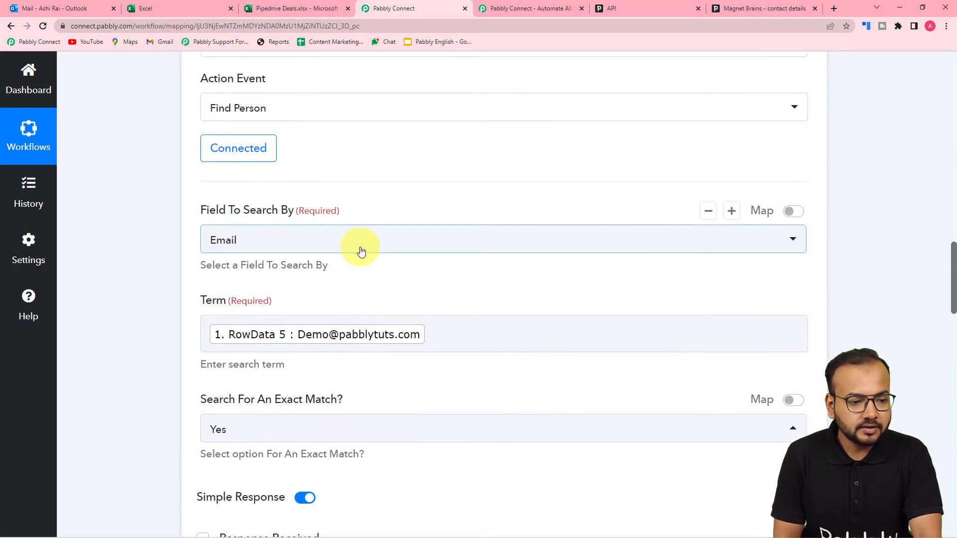
{"action": "scroll", "coordinate": [360, 250], "scroll_direction": "up", "scroll_amount": 6}
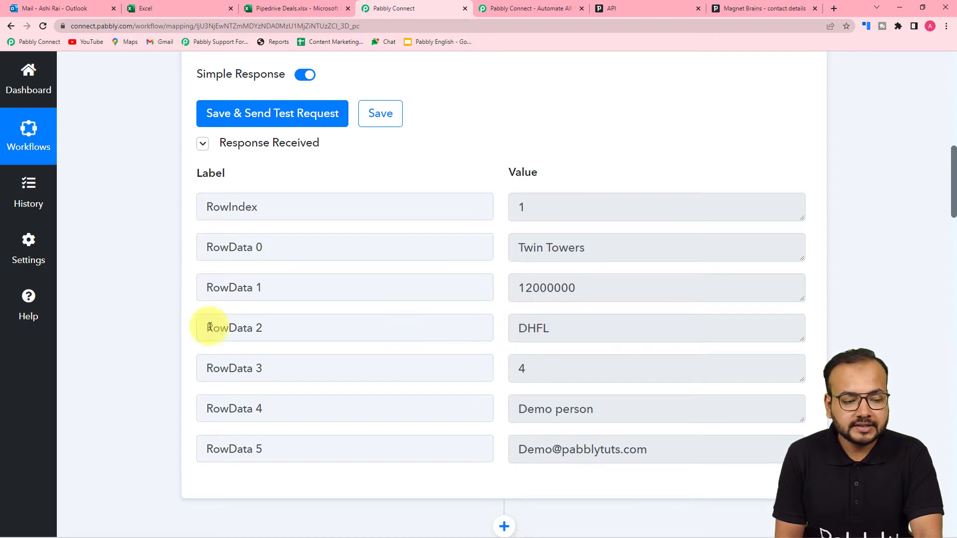
{"action": "scroll", "coordinate": [156, 291], "scroll_direction": "down", "scroll_amount": 4}
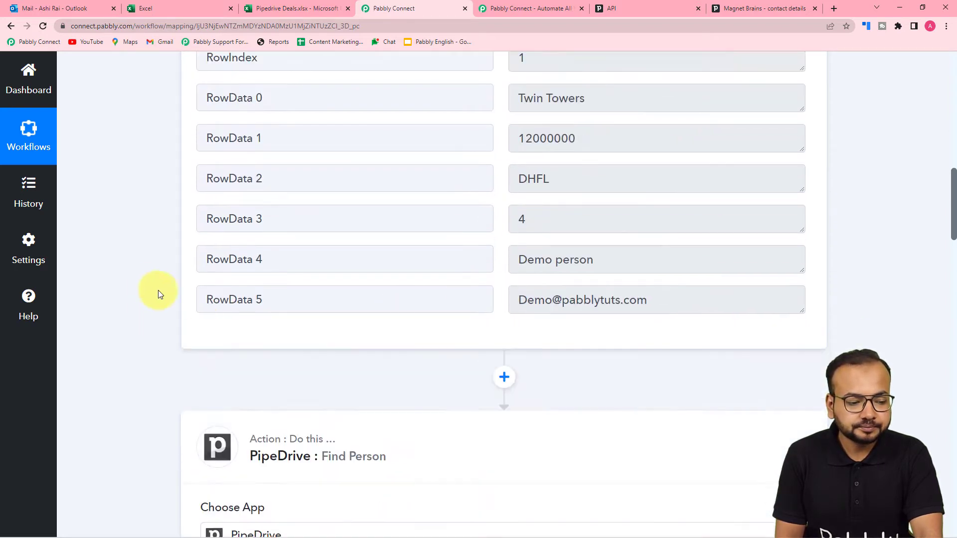
{"action": "scroll", "coordinate": [171, 118], "scroll_direction": "down", "scroll_amount": 20}
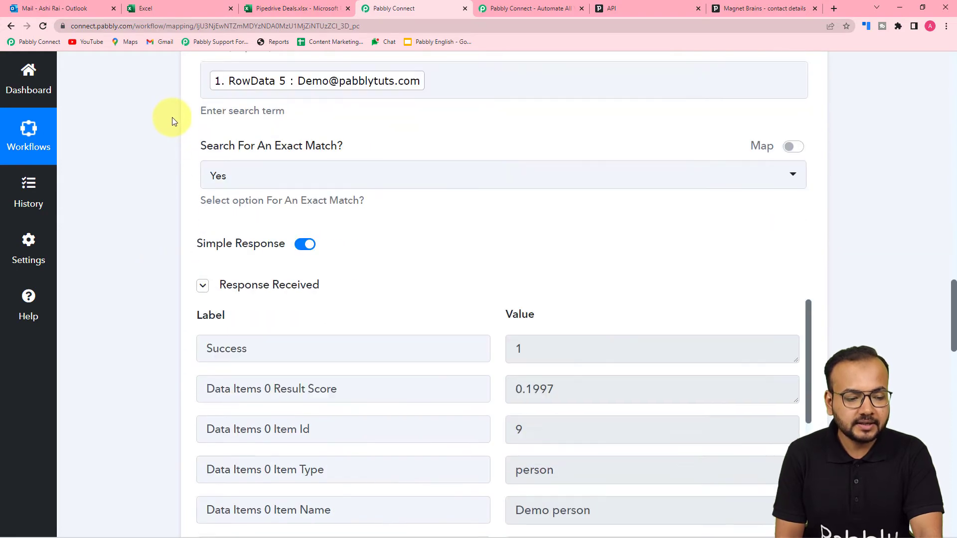
{"action": "scroll", "coordinate": [172, 118], "scroll_direction": "down", "scroll_amount": 10}
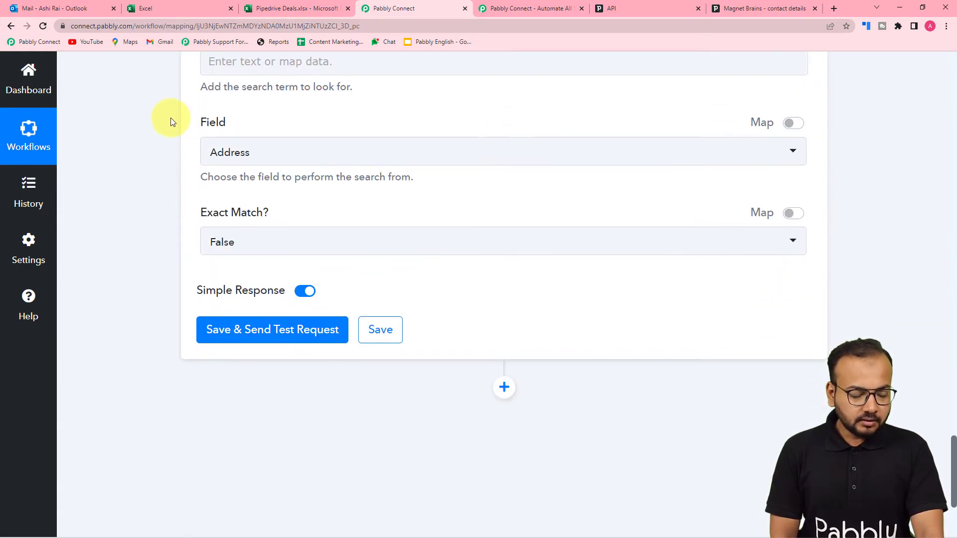
{"action": "scroll", "coordinate": [256, 165], "scroll_direction": "up", "scroll_amount": 3}
{"action": "left_click", "coordinate": [263, 220]}
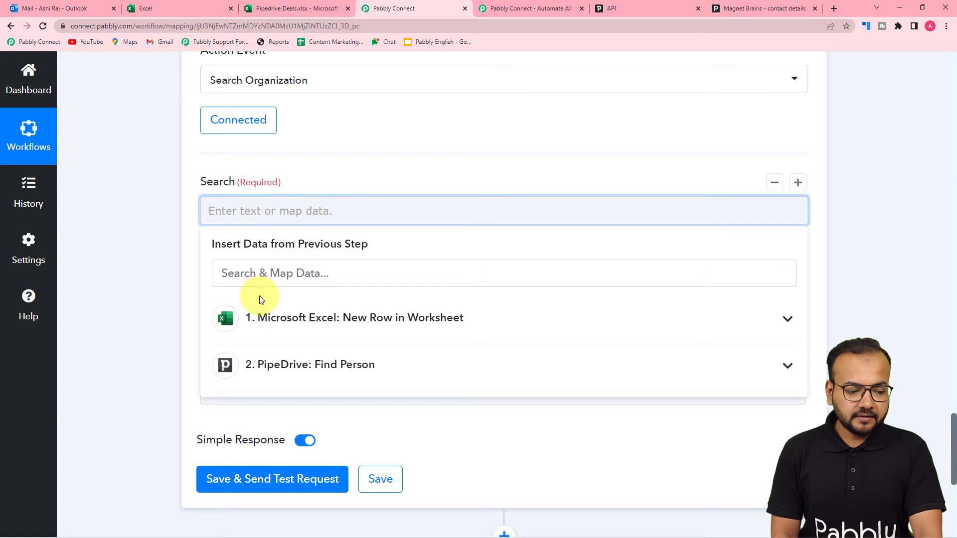
{"action": "left_click", "coordinate": [271, 317]}
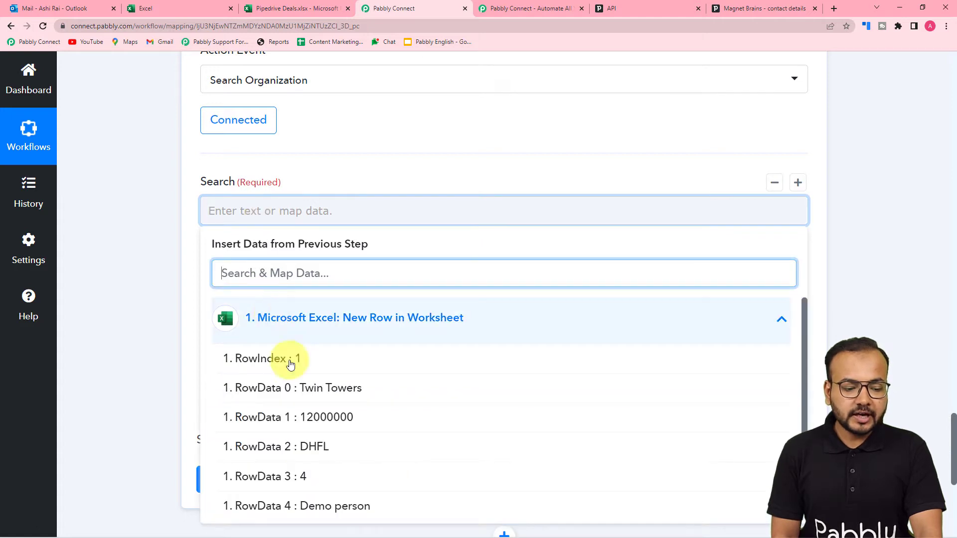
{"action": "left_click", "coordinate": [308, 446]}
{"action": "left_click", "coordinate": [139, 289]}
- Set the organization search field to Name and Exact Match to True
{"action": "scroll", "coordinate": [140, 289], "scroll_direction": "down", "scroll_amount": 2}
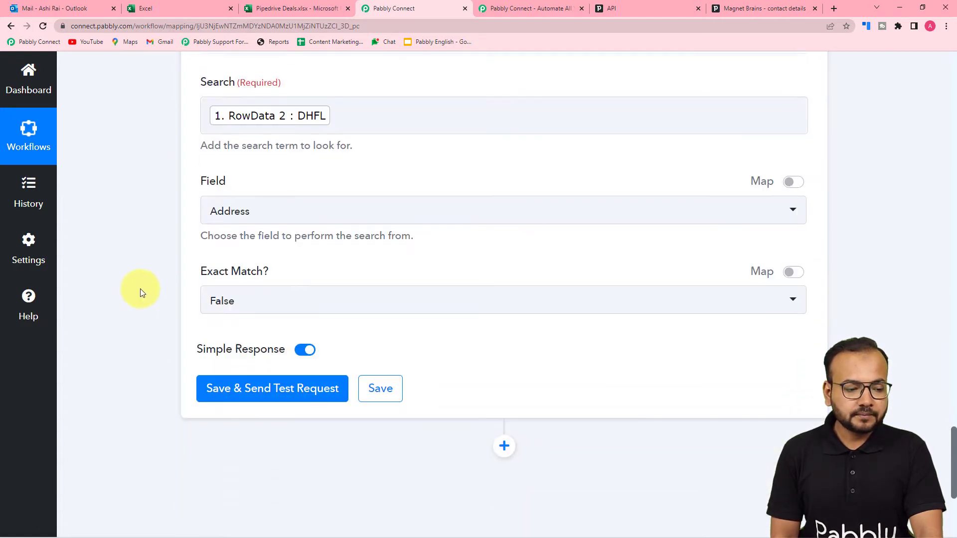
{"action": "scroll", "coordinate": [407, 200], "scroll_direction": "down", "scroll_amount": 1}
{"action": "left_click", "coordinate": [364, 166]}
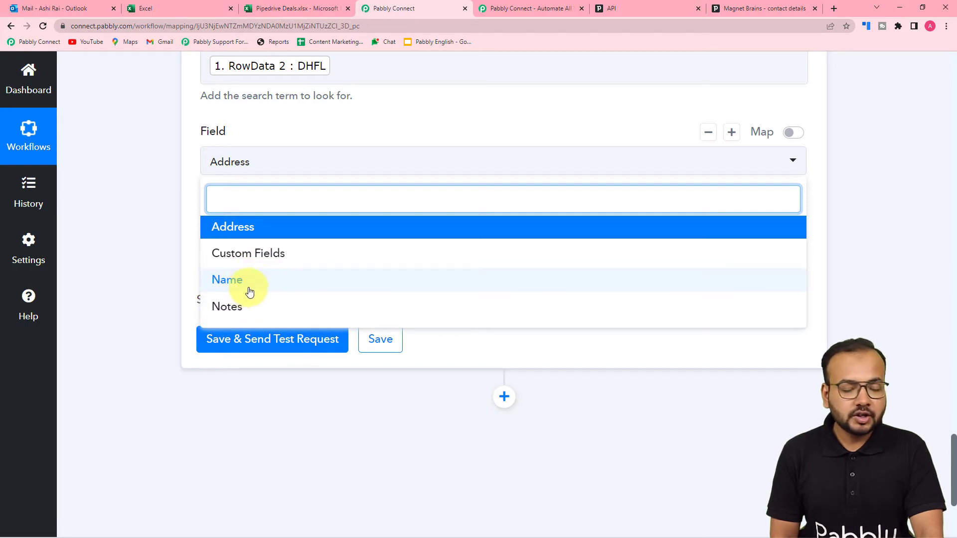
{"action": "left_click", "coordinate": [223, 287]}
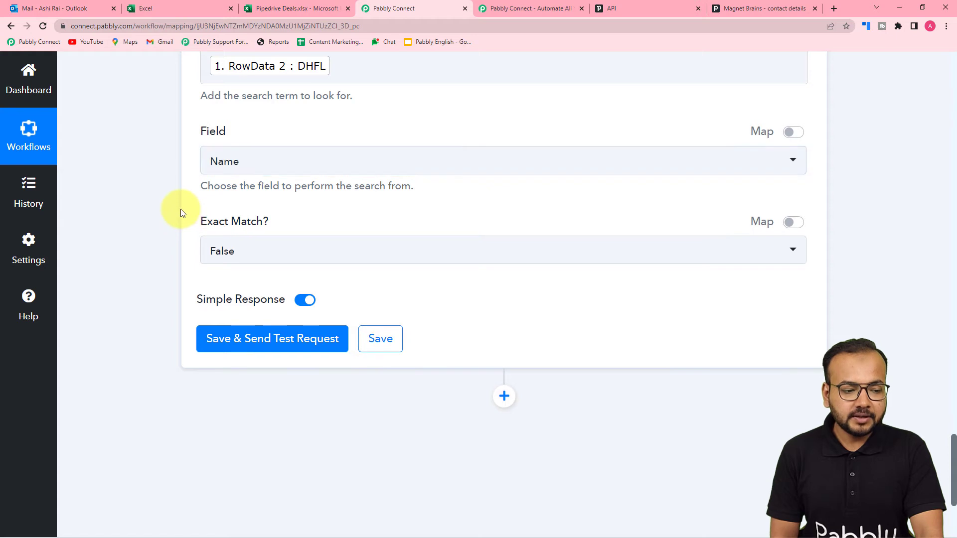
{"action": "scroll", "coordinate": [185, 220], "scroll_direction": "down", "scroll_amount": 2}
{"action": "left_click", "coordinate": [274, 151]}
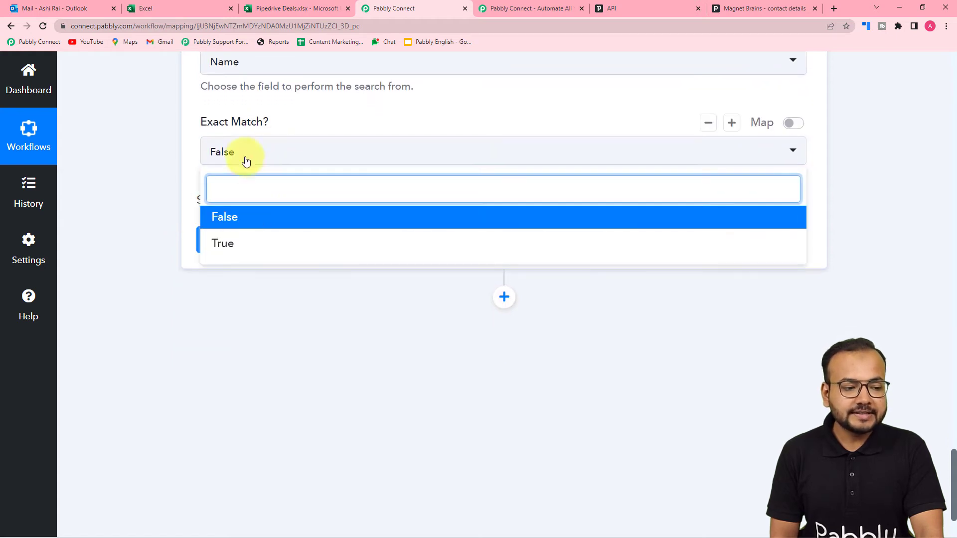
{"action": "left_click", "coordinate": [225, 244]}
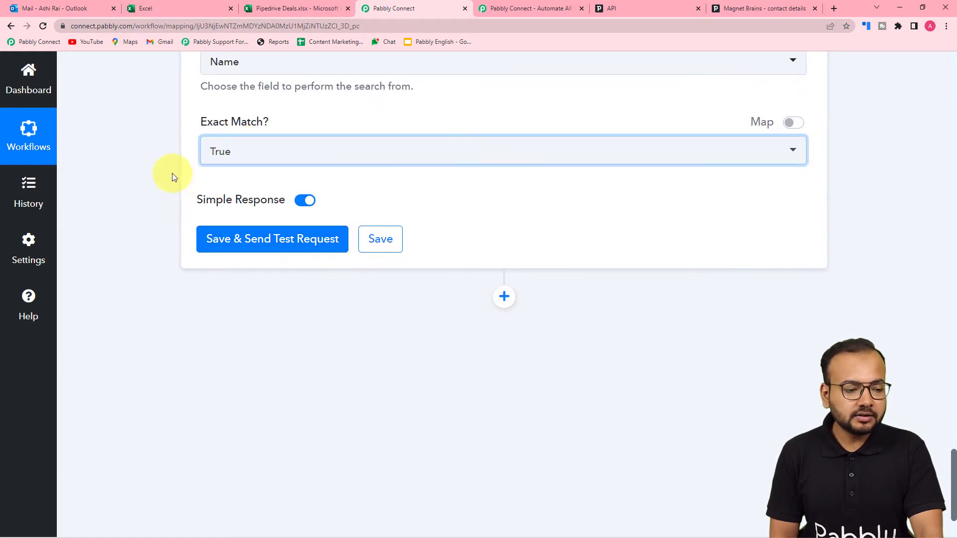
- Save the Search Organization action with a test request and review the organization details in its response
{"action": "left_click", "coordinate": [232, 246]}
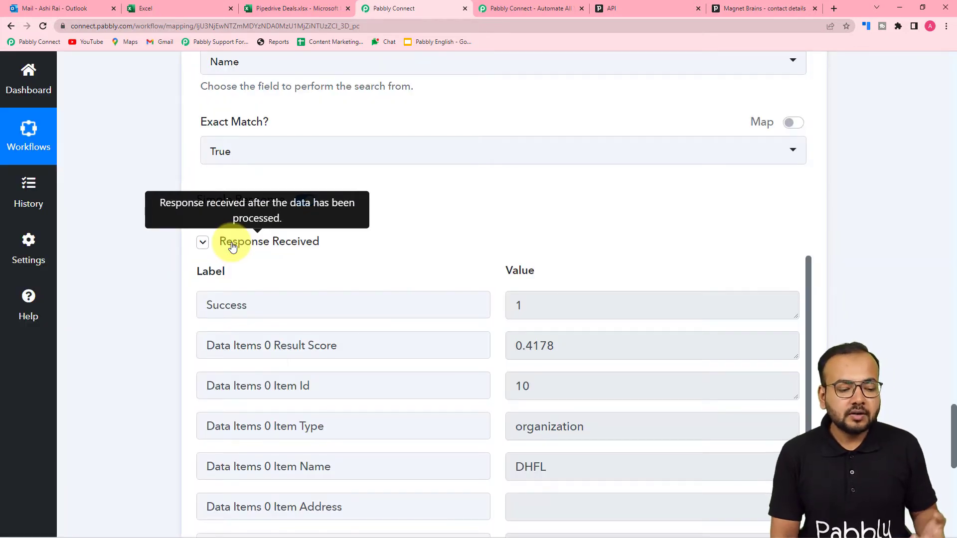
{"action": "scroll", "coordinate": [231, 246], "scroll_direction": "down", "scroll_amount": 4}
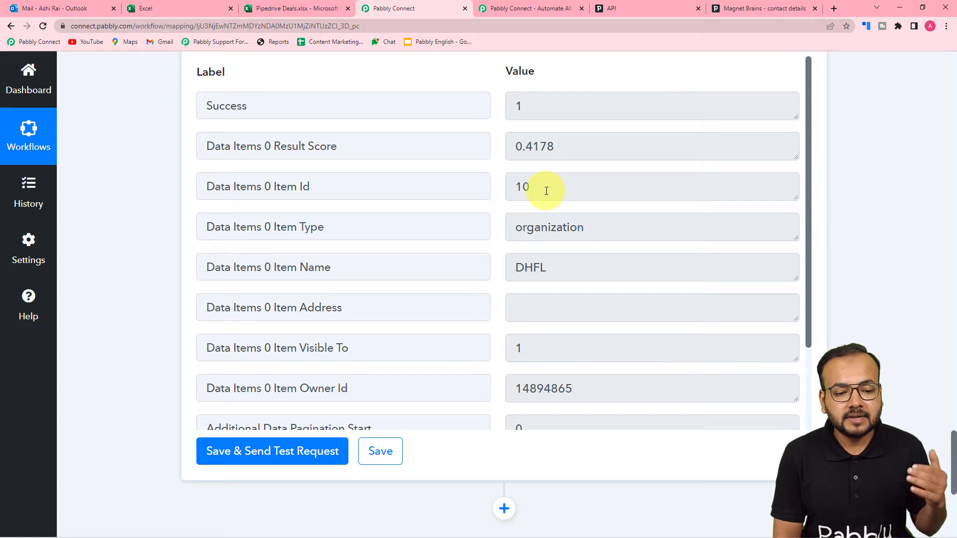
{"action": "scroll", "coordinate": [501, 228], "scroll_direction": "down", "scroll_amount": 1}
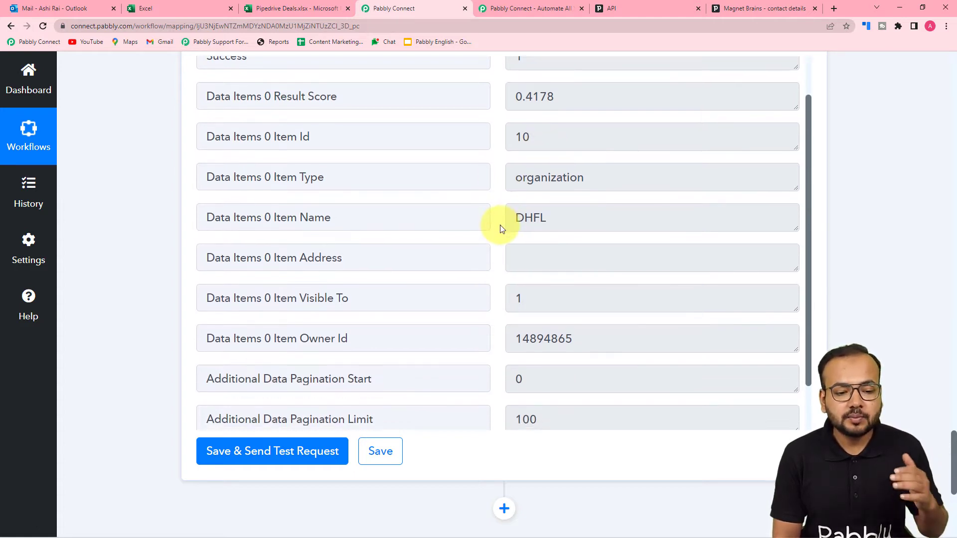
{"action": "scroll", "coordinate": [501, 228], "scroll_direction": "down", "scroll_amount": 1}
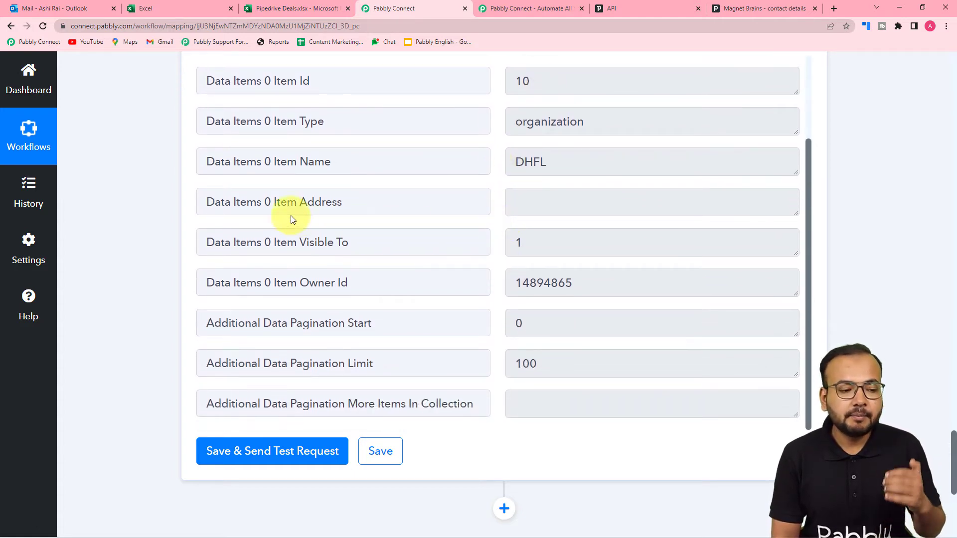
{"action": "scroll", "coordinate": [159, 217], "scroll_direction": "down", "scroll_amount": 4}
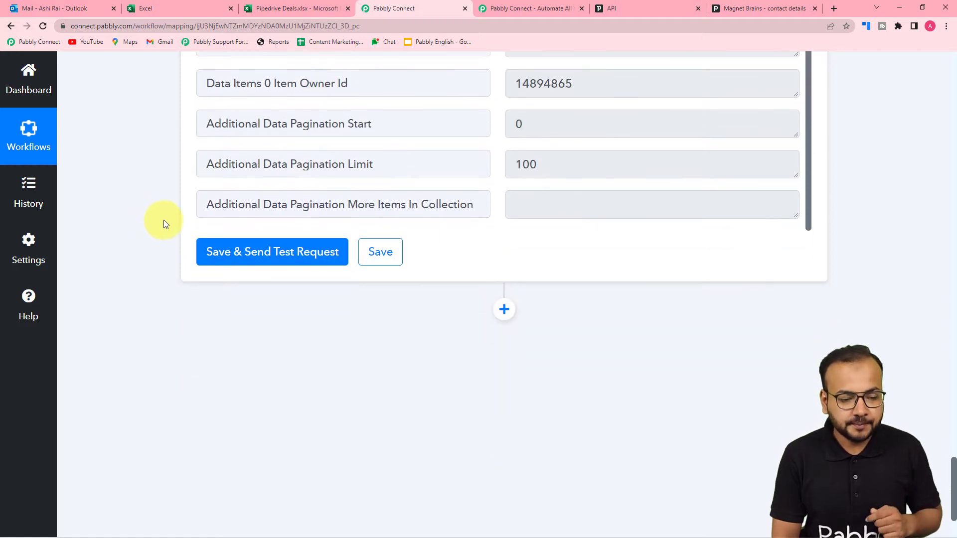
{"action": "scroll", "coordinate": [164, 220], "scroll_direction": "down", "scroll_amount": 1}
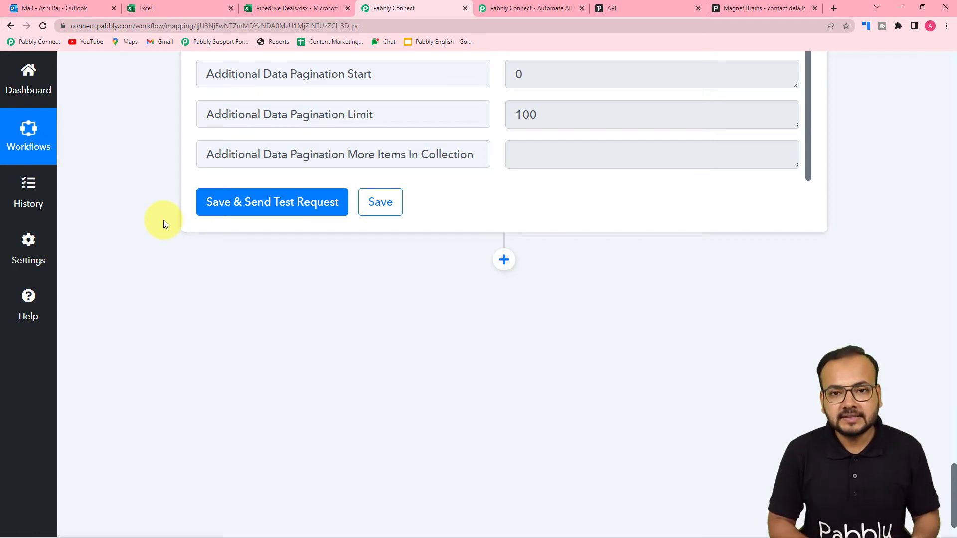
- Add another action step after Search Organization and choose Router by Pabbly for it
{"action": "left_click", "coordinate": [503, 260]}
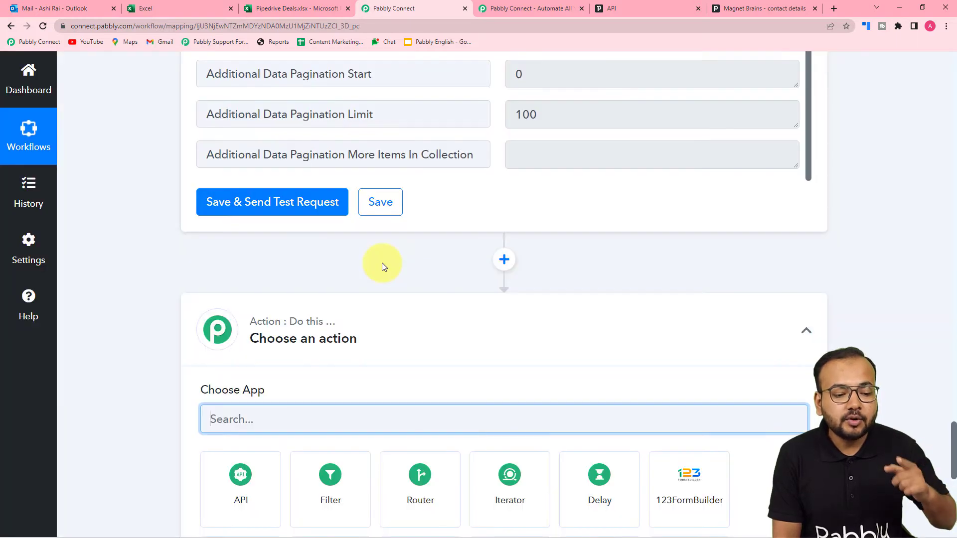
{"action": "scroll", "coordinate": [418, 337], "scroll_direction": "down", "scroll_amount": 2}
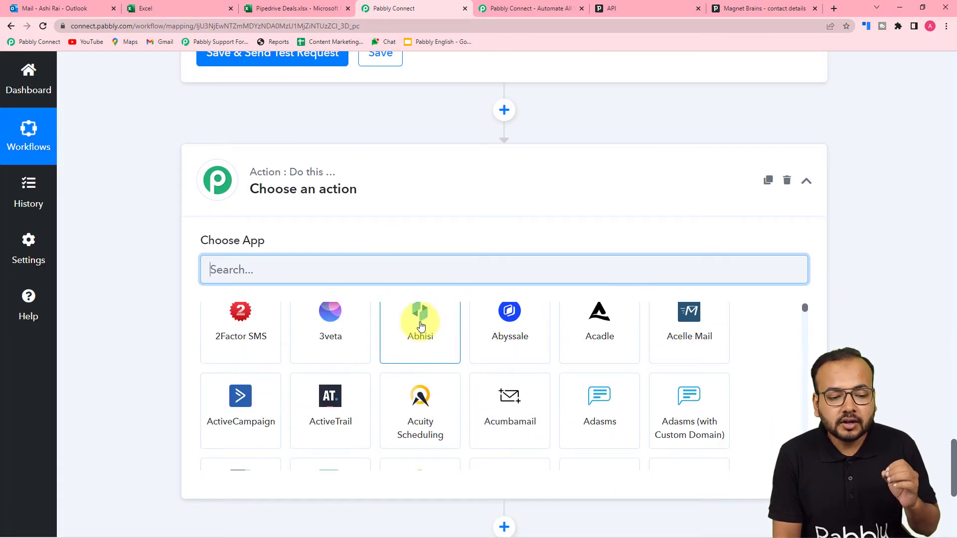
{"action": "scroll", "coordinate": [422, 319], "scroll_direction": "up", "scroll_amount": 2}
{"action": "left_click", "coordinate": [421, 324]}
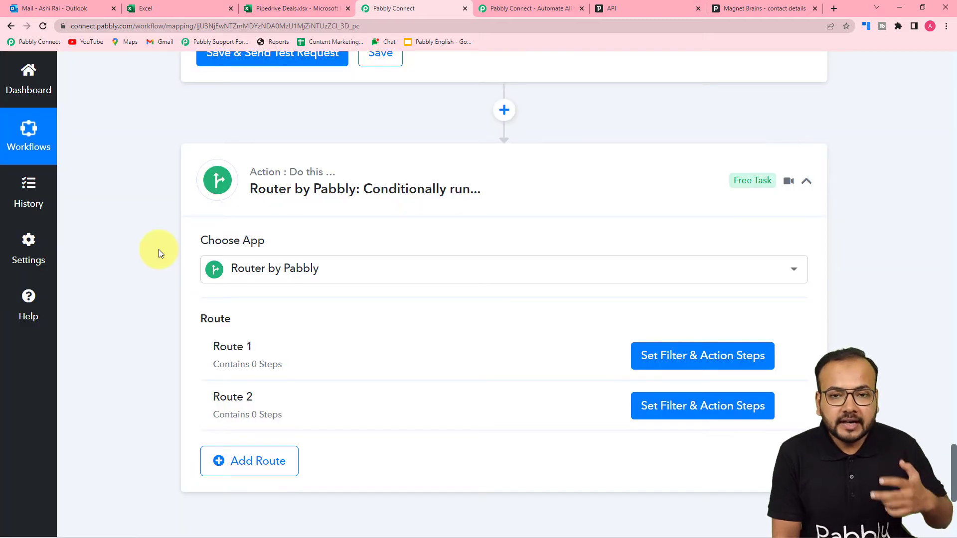
{"action": "scroll", "coordinate": [159, 249], "scroll_direction": "down", "scroll_amount": 2}
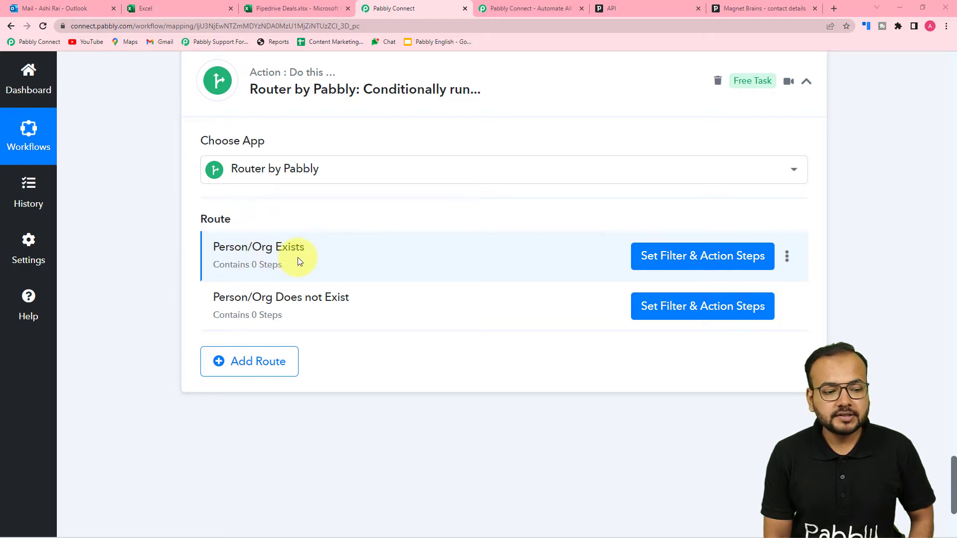
{"action": "left_click", "coordinate": [673, 266]}
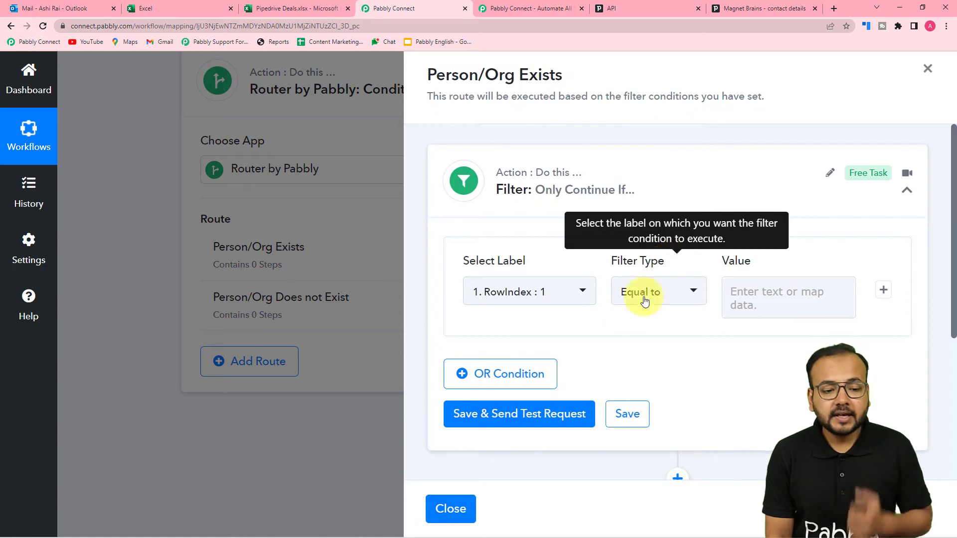
{"action": "scroll", "coordinate": [569, 319], "scroll_direction": "down", "scroll_amount": 1}
{"action": "scroll", "coordinate": [570, 319], "scroll_direction": "up", "scroll_amount": 1}
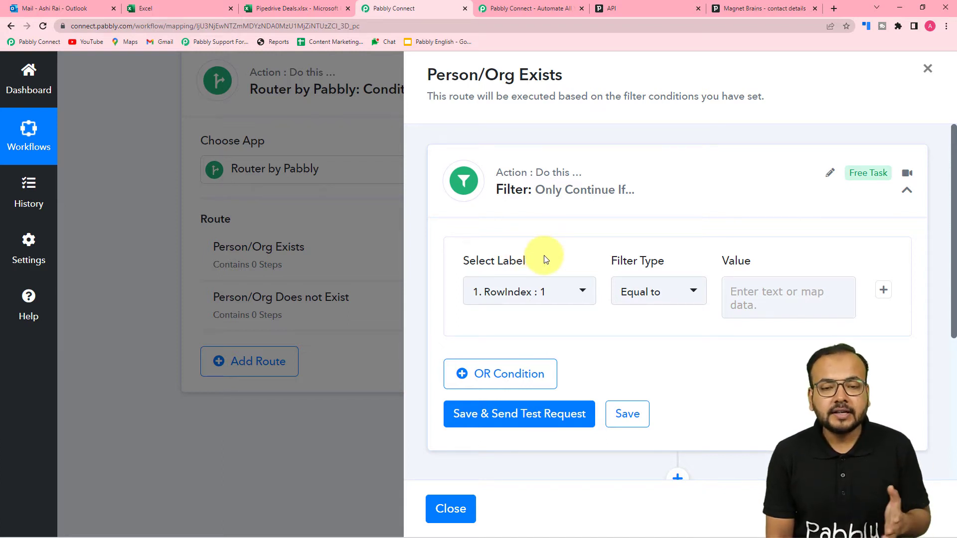
{"action": "left_click", "coordinate": [450, 509]}
- Review the Find Person and Search Organization responses, examining the item ID and details each one returned
{"action": "scroll", "coordinate": [215, 309], "scroll_direction": "up", "scroll_amount": 4}
{"action": "scroll", "coordinate": [208, 307], "scroll_direction": "up", "scroll_amount": 15}
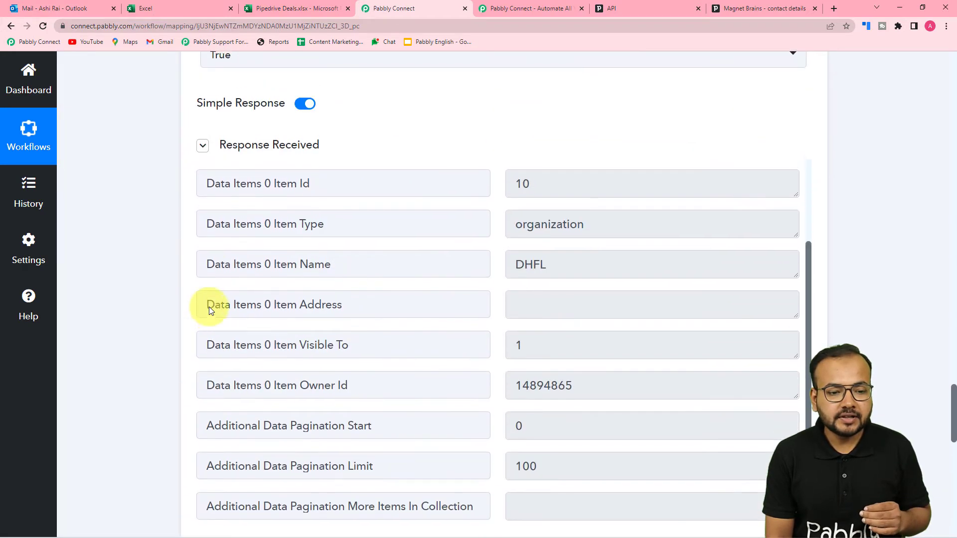
{"action": "scroll", "coordinate": [210, 306], "scroll_direction": "up", "scroll_amount": 14}
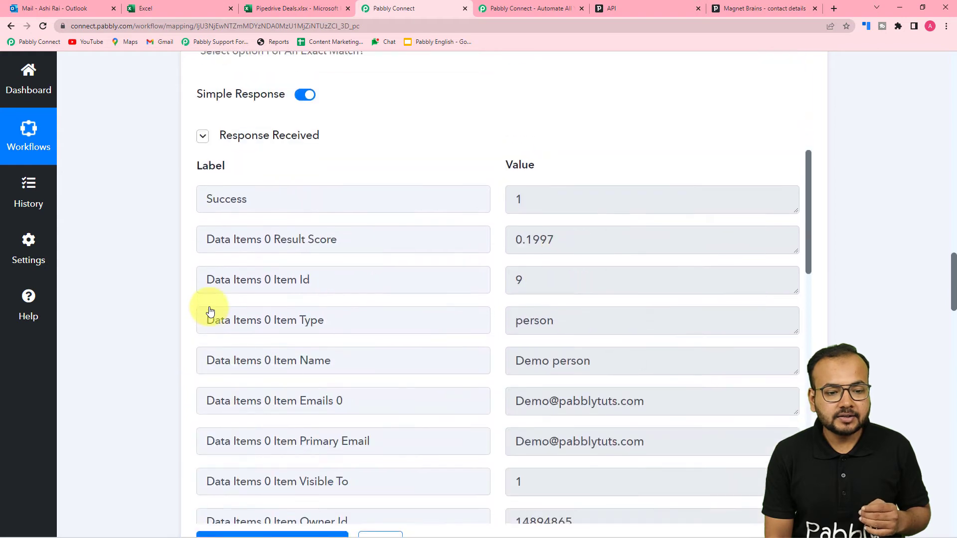
{"action": "scroll", "coordinate": [217, 306], "scroll_direction": "up", "scroll_amount": 6}
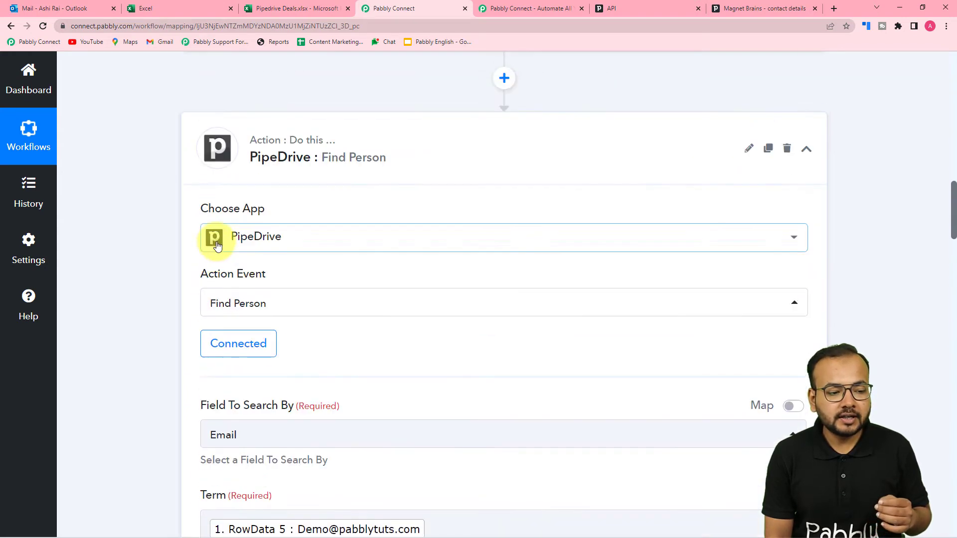
{"action": "left_click", "coordinate": [268, 311]}
{"action": "scroll", "coordinate": [151, 325], "scroll_direction": "down", "scroll_amount": 17}
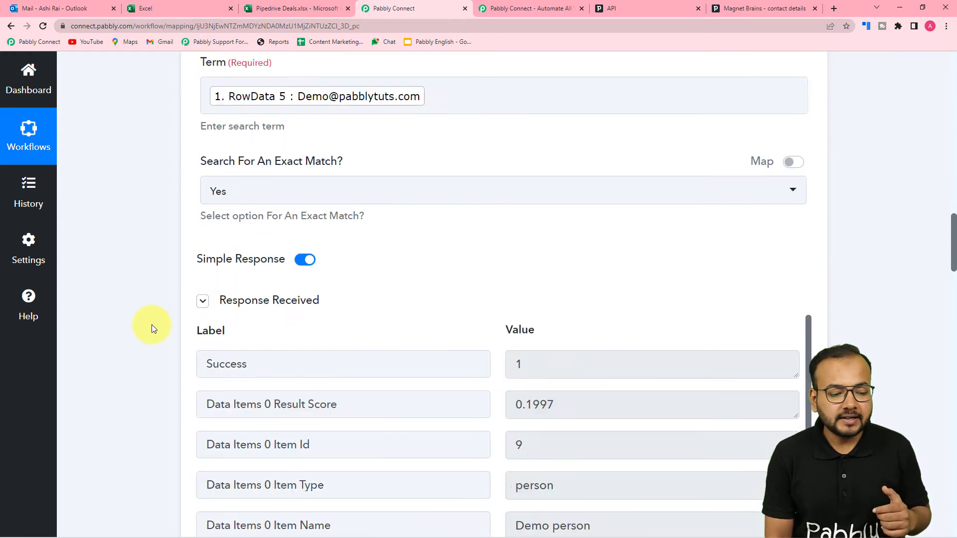
{"action": "scroll", "coordinate": [152, 325], "scroll_direction": "up", "scroll_amount": 6}
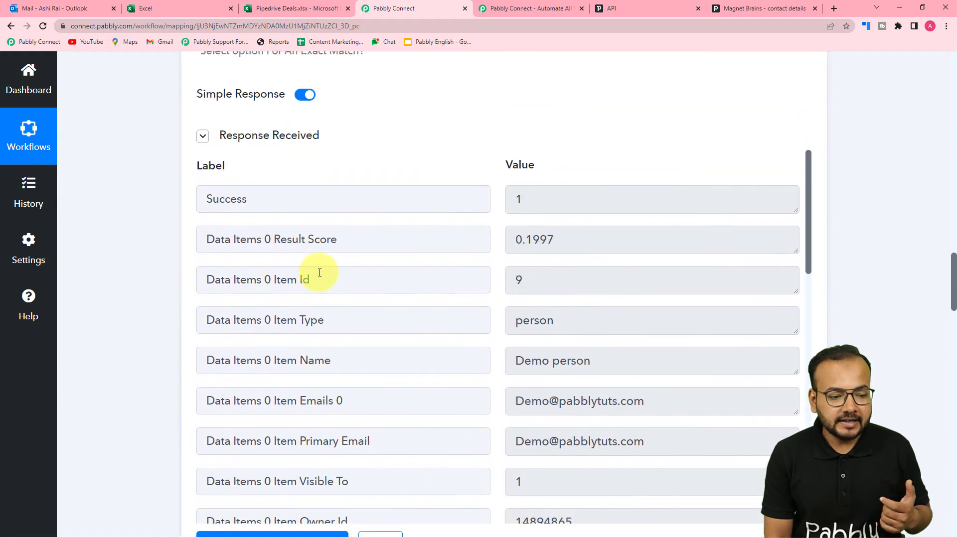
{"action": "scroll", "coordinate": [124, 292], "scroll_direction": "down", "scroll_amount": 7}
{"action": "scroll", "coordinate": [125, 292], "scroll_direction": "down", "scroll_amount": 6}
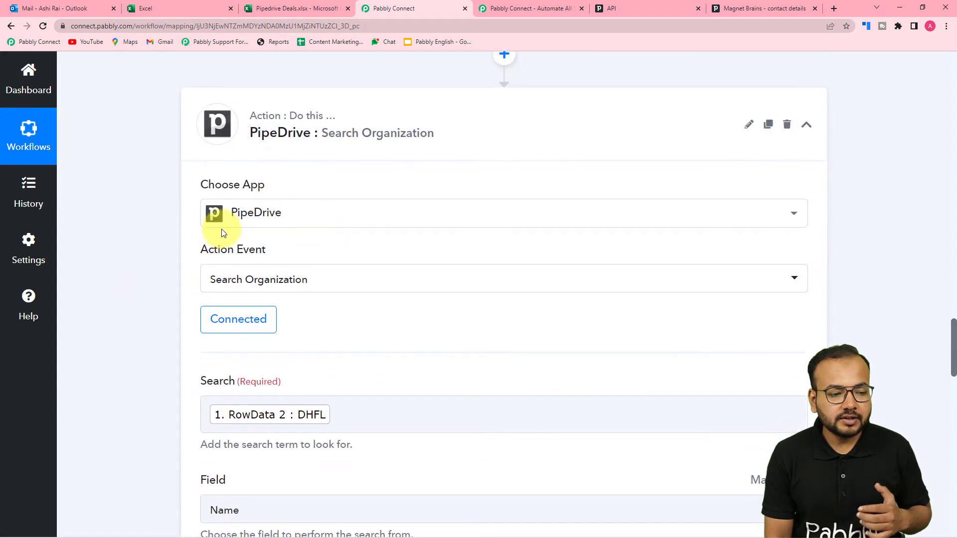
{"action": "scroll", "coordinate": [163, 260], "scroll_direction": "down", "scroll_amount": 9}
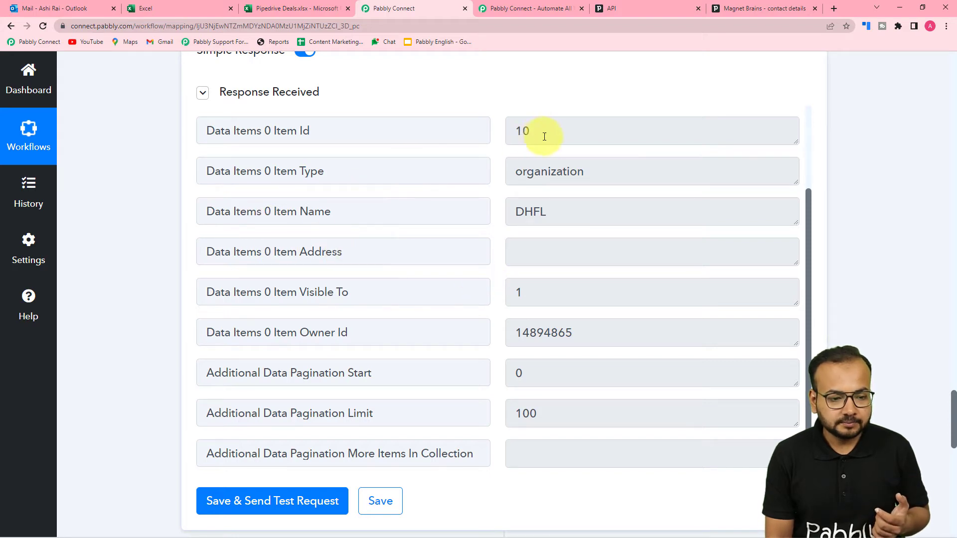
- In the Person/Org Exists route, set the first filter condition to Find Person's Data Items 0 Item Id with filter type Exists
{"action": "scroll", "coordinate": [133, 230], "scroll_direction": "down", "scroll_amount": 14}
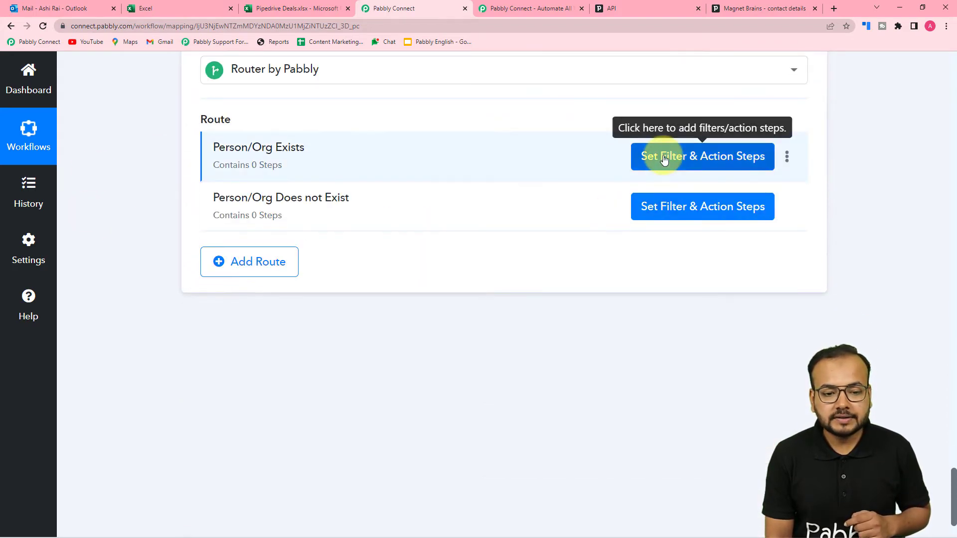
{"action": "left_click", "coordinate": [664, 158]}
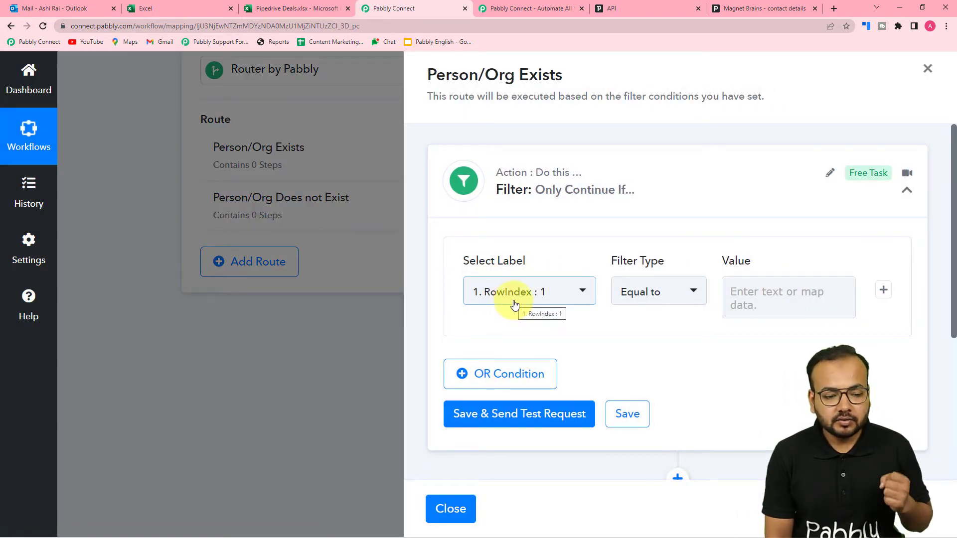
{"action": "left_click", "coordinate": [515, 304]}
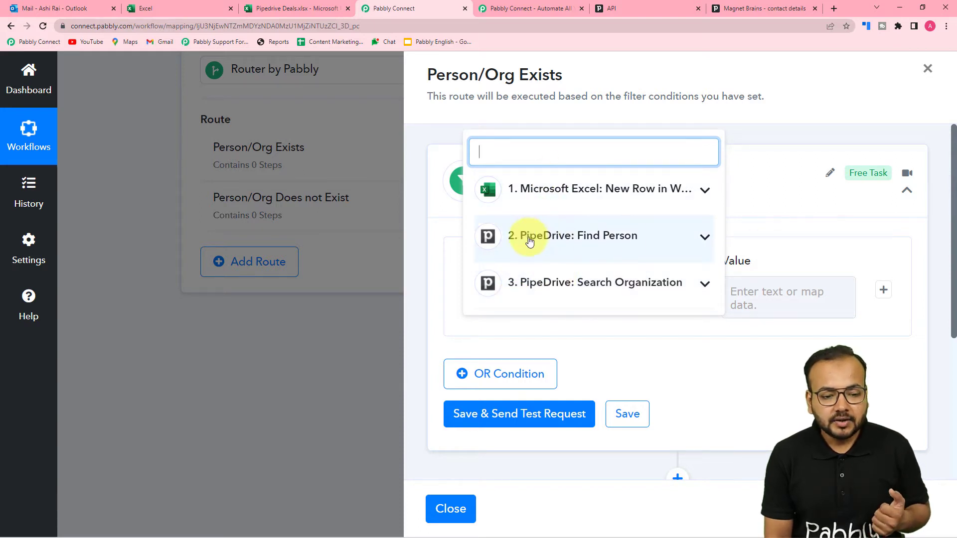
{"action": "left_click", "coordinate": [563, 243]}
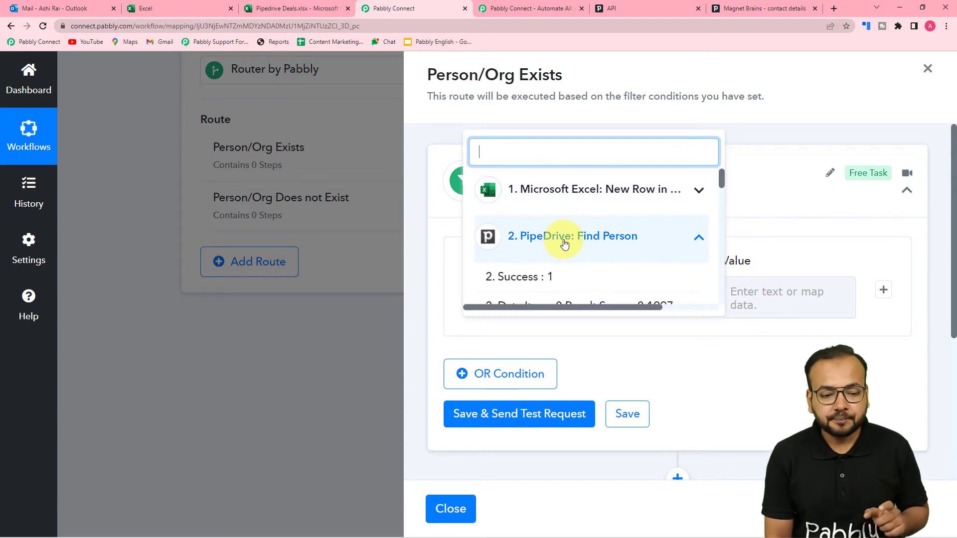
{"action": "scroll", "coordinate": [562, 264], "scroll_direction": "down", "scroll_amount": 2}
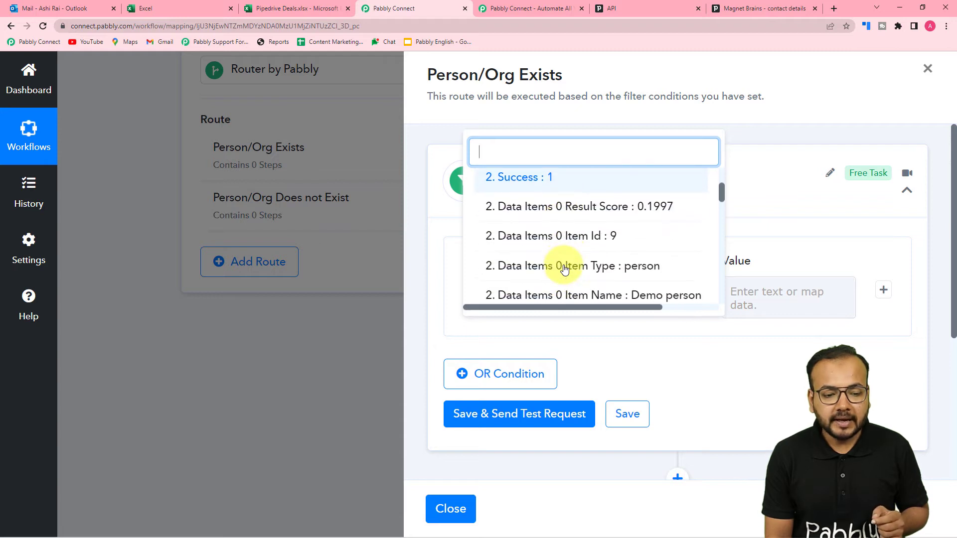
{"action": "left_click", "coordinate": [597, 238]}
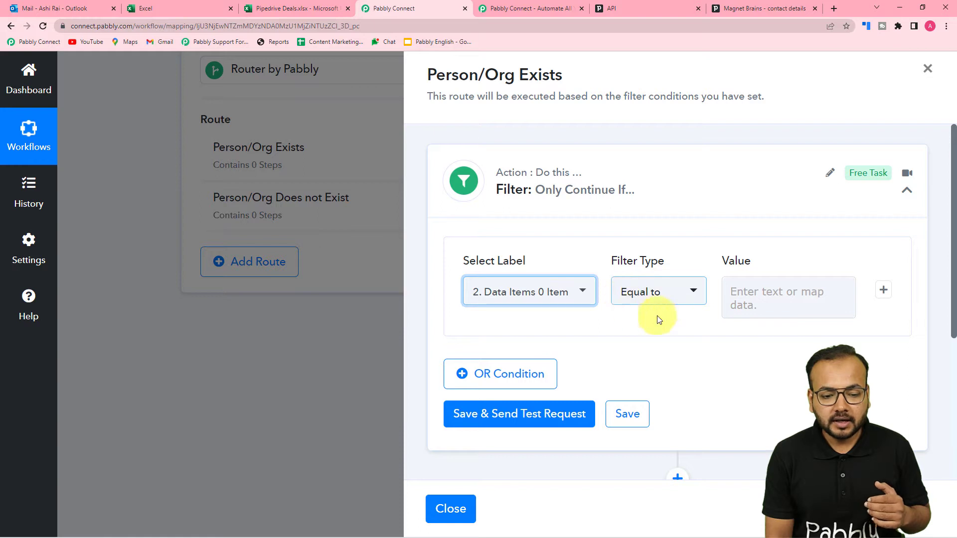
{"action": "left_click", "coordinate": [653, 300]}
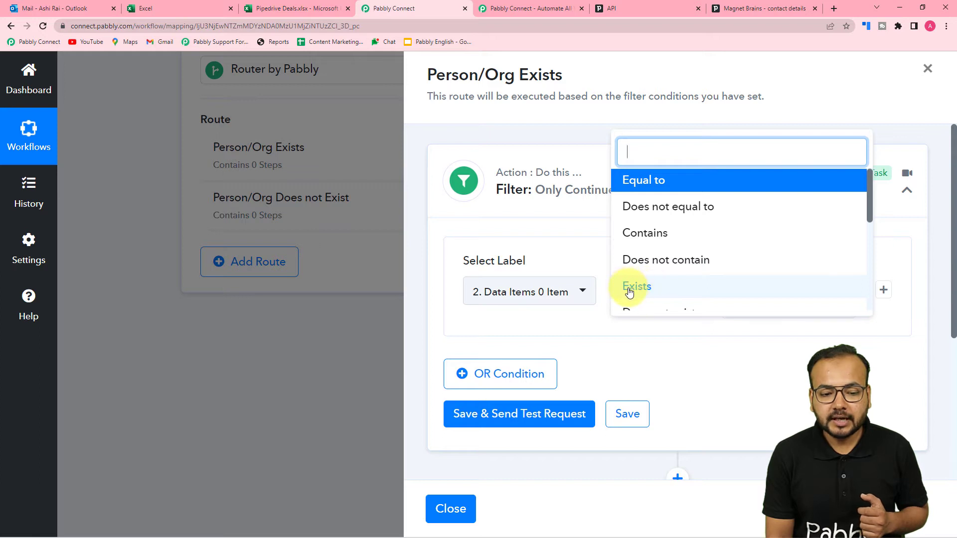
{"action": "left_click", "coordinate": [637, 288]}
{"action": "left_click", "coordinate": [642, 334]}
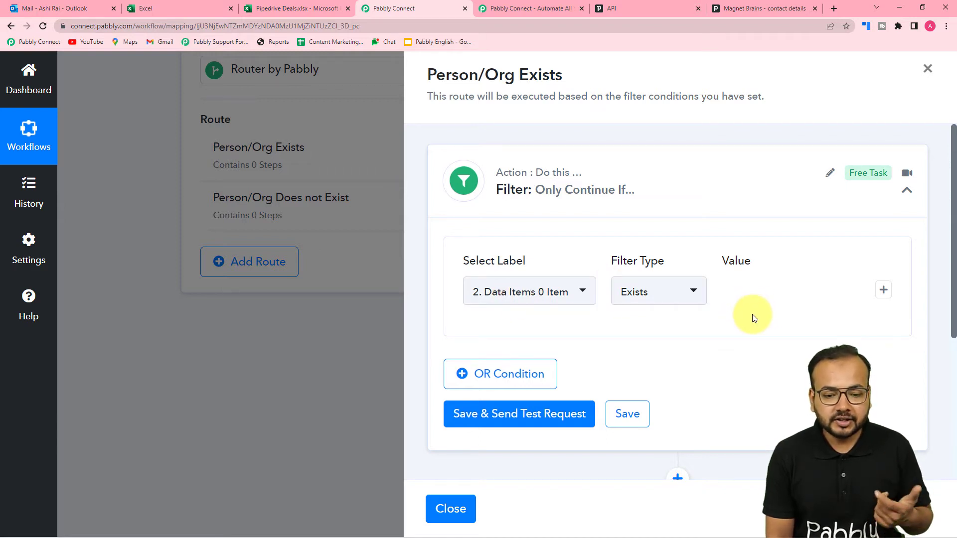
- Add a second condition in the same filter group requiring Search Organization's Data Items 0 Item Id to satisfy Exists
{"action": "left_click", "coordinate": [883, 291]}
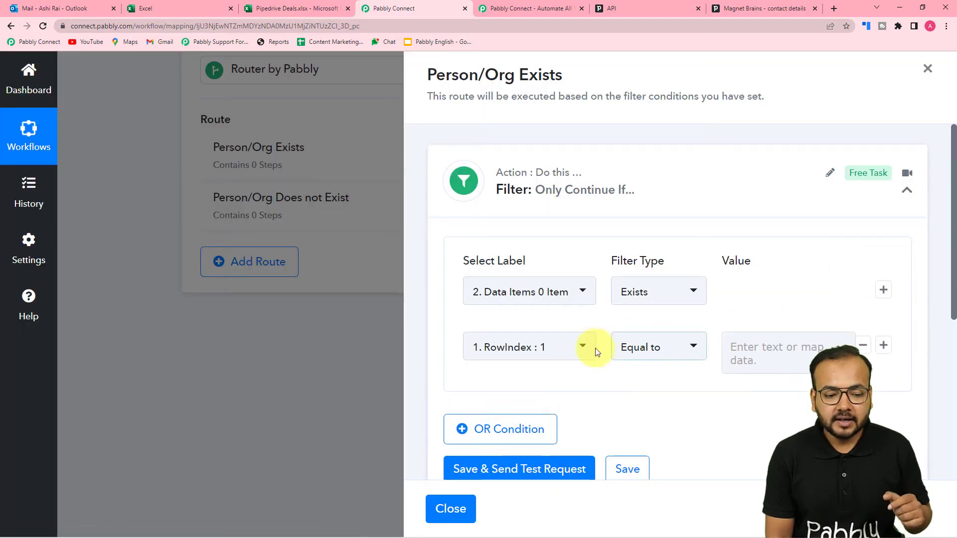
{"action": "scroll", "coordinate": [566, 344], "scroll_direction": "down", "scroll_amount": 1}
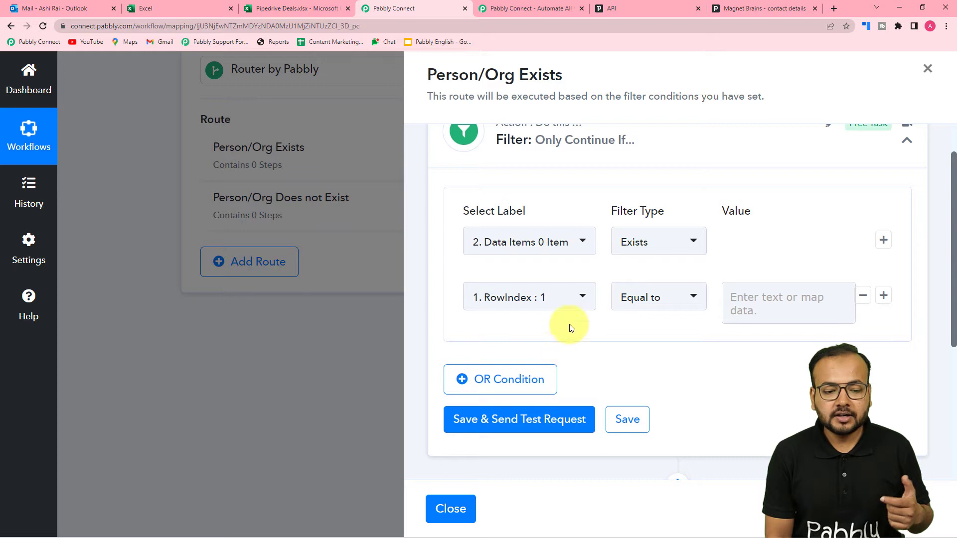
{"action": "left_click", "coordinate": [580, 298]}
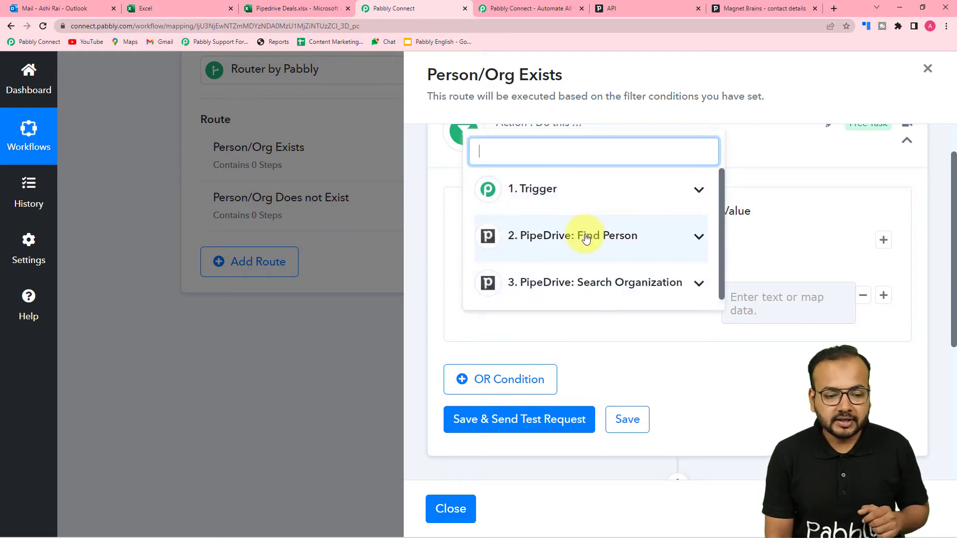
{"action": "left_click", "coordinate": [557, 283]}
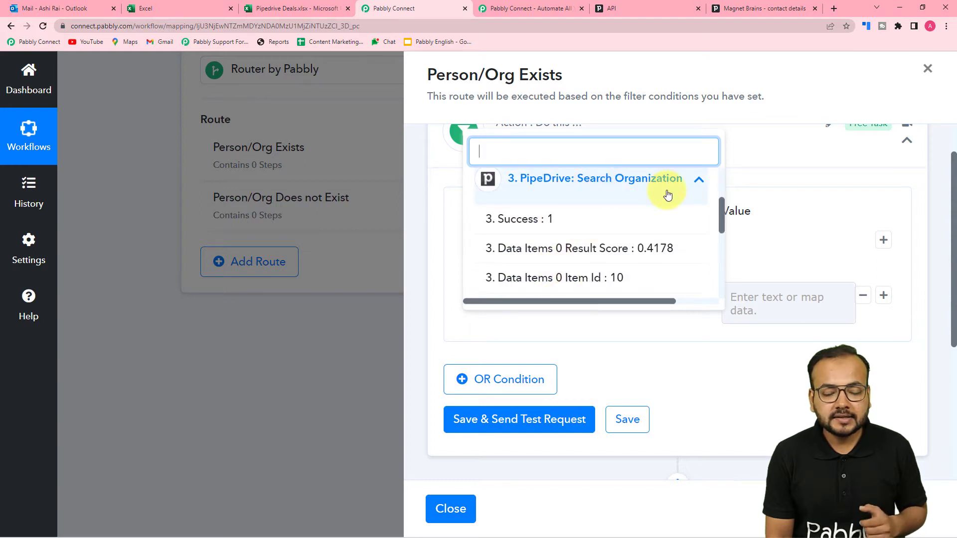
{"action": "left_click", "coordinate": [573, 283]}
{"action": "left_click", "coordinate": [661, 304]}
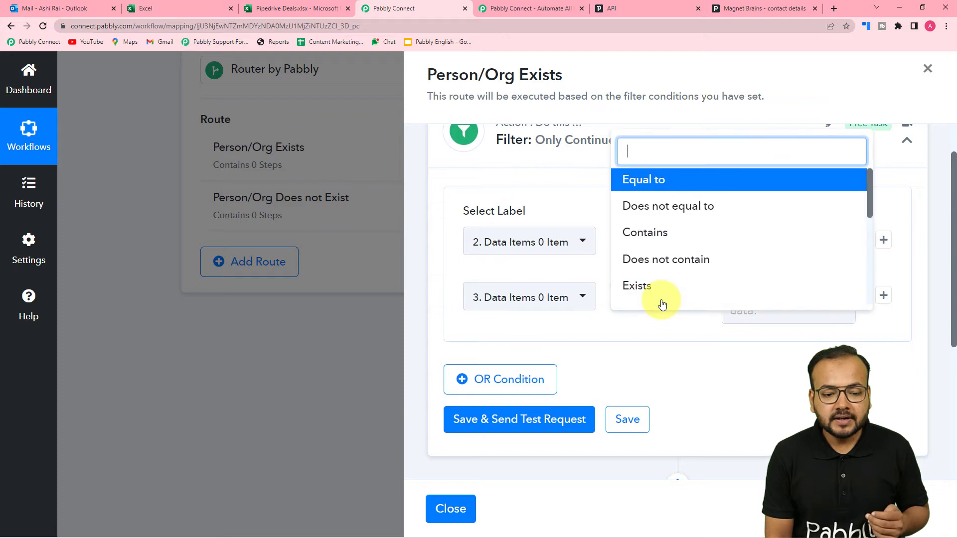
{"action": "left_click", "coordinate": [647, 284]}
- Save the Person/Org Exists filter with a test request and check its response
{"action": "scroll", "coordinate": [673, 342], "scroll_direction": "down", "scroll_amount": 2}
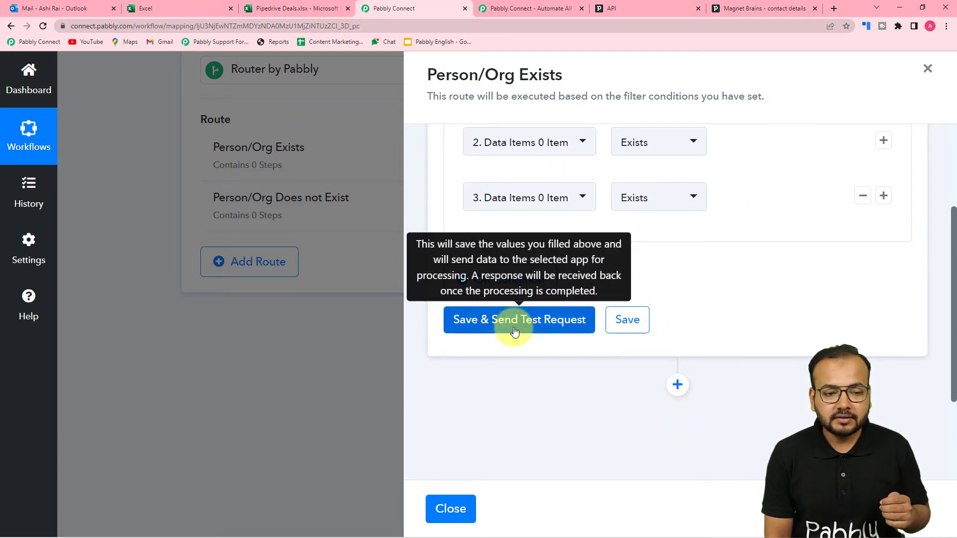
{"action": "left_click", "coordinate": [506, 326]}
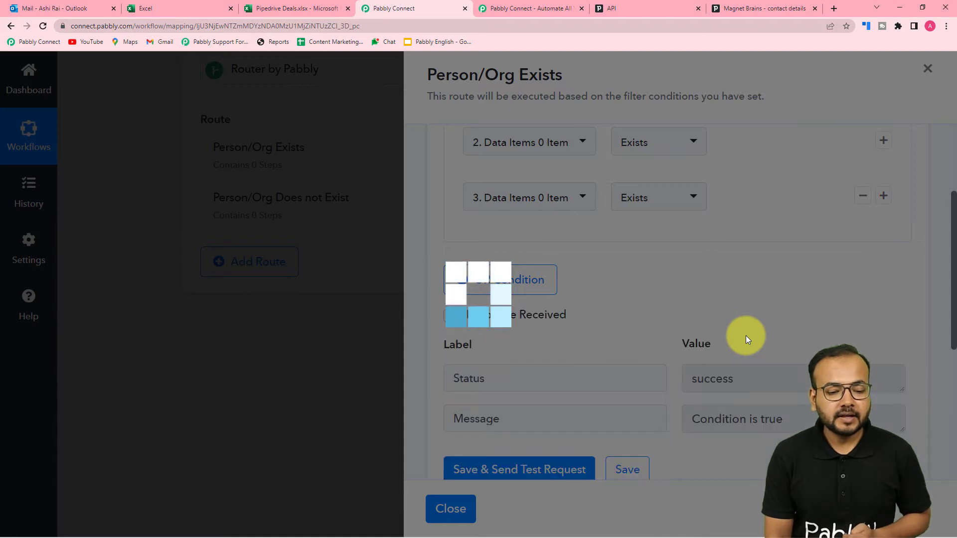
{"action": "scroll", "coordinate": [638, 385], "scroll_direction": "down", "scroll_amount": 1}
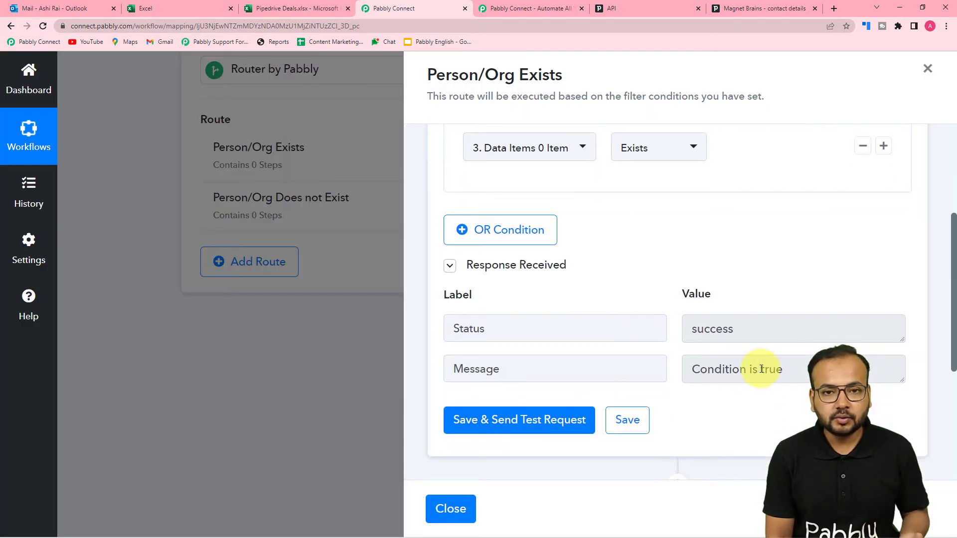
{"action": "scroll", "coordinate": [761, 369], "scroll_direction": "down", "scroll_amount": 1}
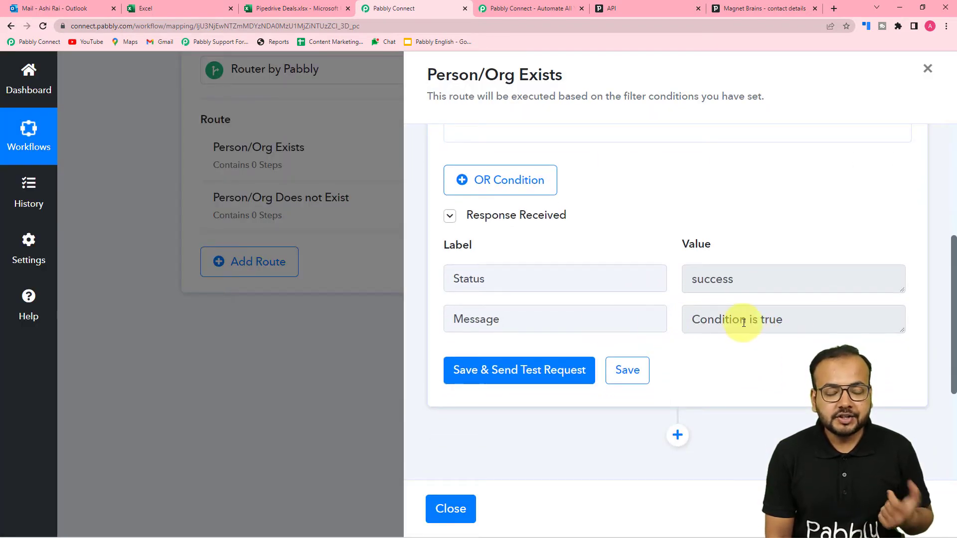
- Add a PipeDrive Create Deal action after the filter and connect it using the existing connection PipeDrive #46
{"action": "scroll", "coordinate": [720, 333], "scroll_direction": "down", "scroll_amount": 2}
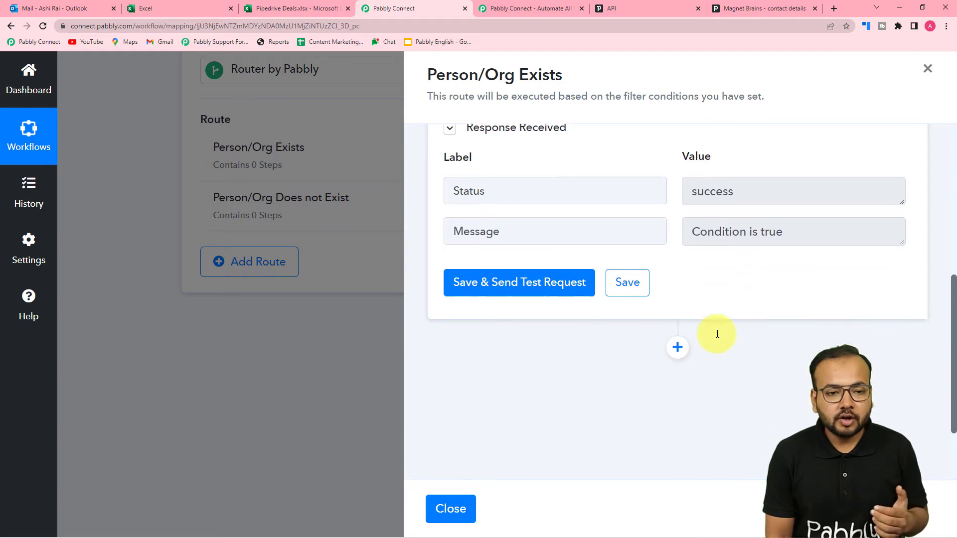
{"action": "scroll", "coordinate": [708, 319], "scroll_direction": "down", "scroll_amount": 2}
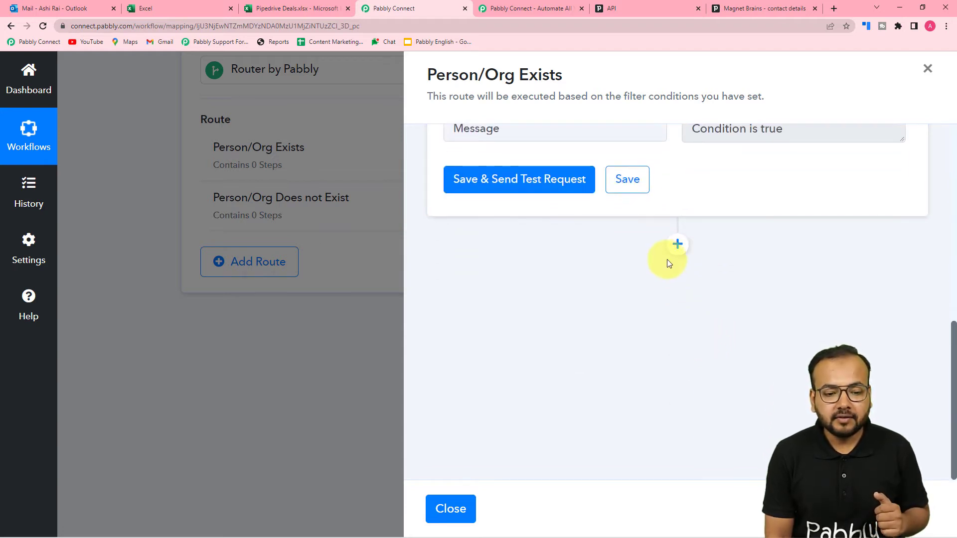
{"action": "left_click", "coordinate": [677, 245]}
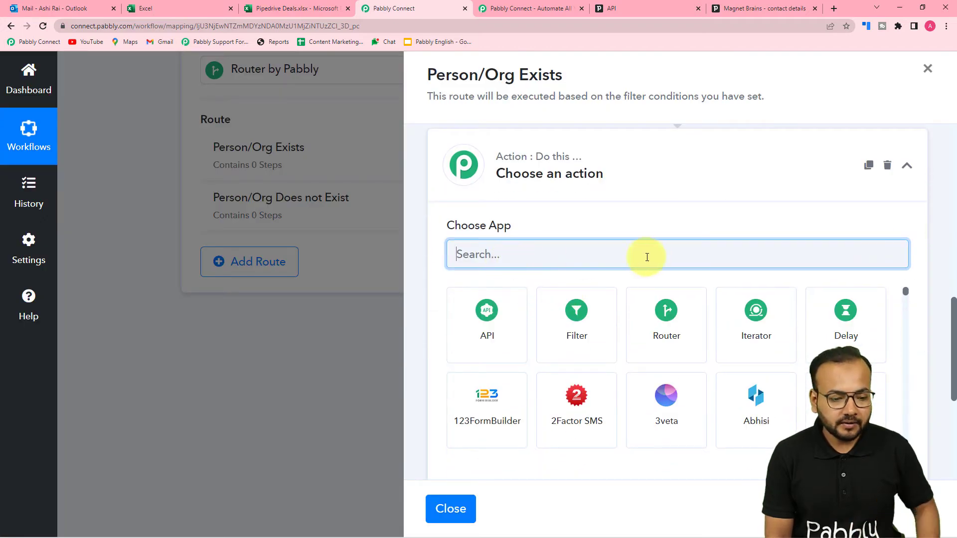
{"action": "type", "text": "pip"}
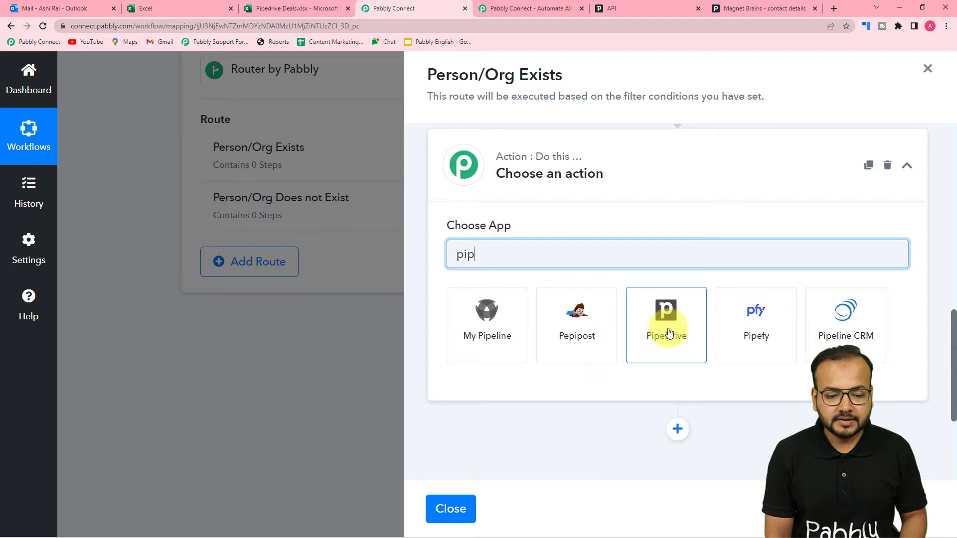
{"action": "left_click", "coordinate": [667, 331]}
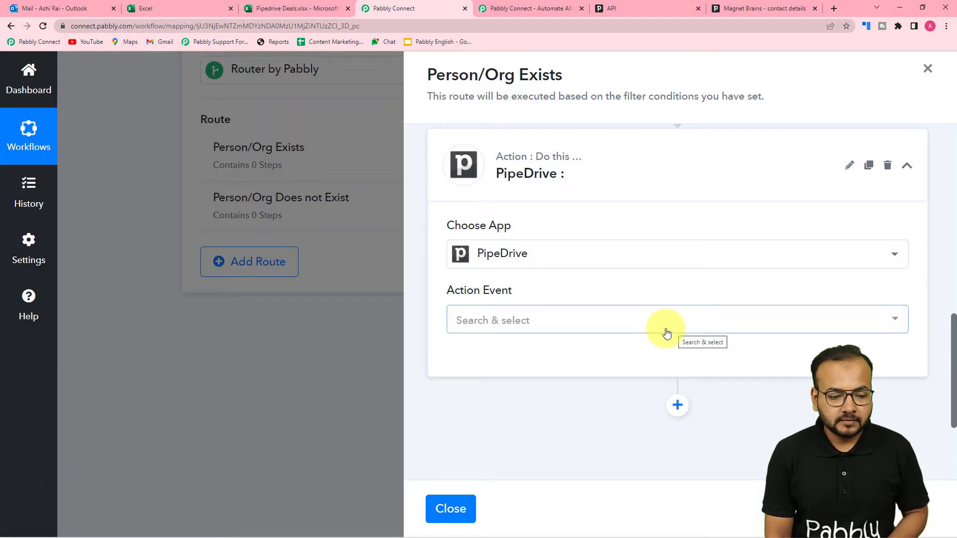
{"action": "left_click", "coordinate": [542, 330]}
{"action": "scroll", "coordinate": [543, 401], "scroll_direction": "down", "scroll_amount": 2}
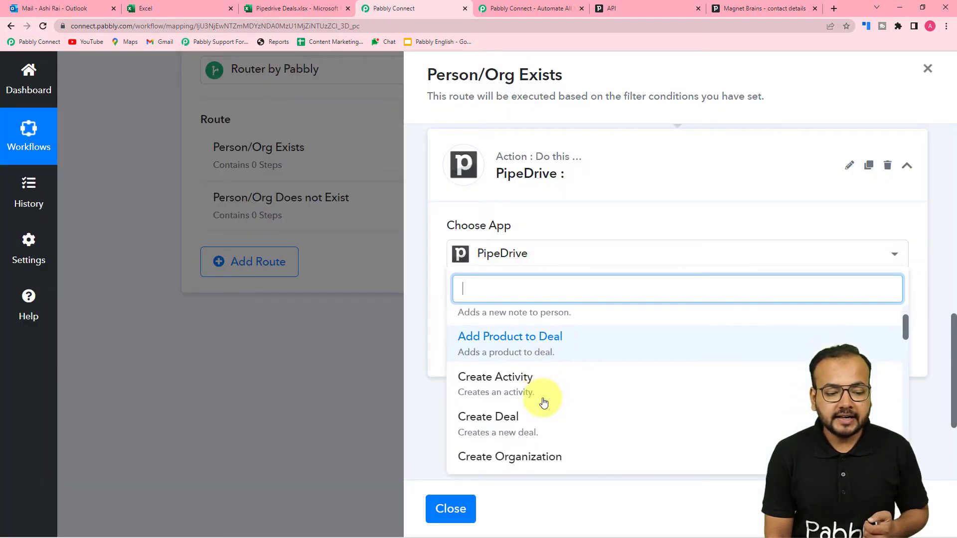
{"action": "left_click", "coordinate": [493, 393]}
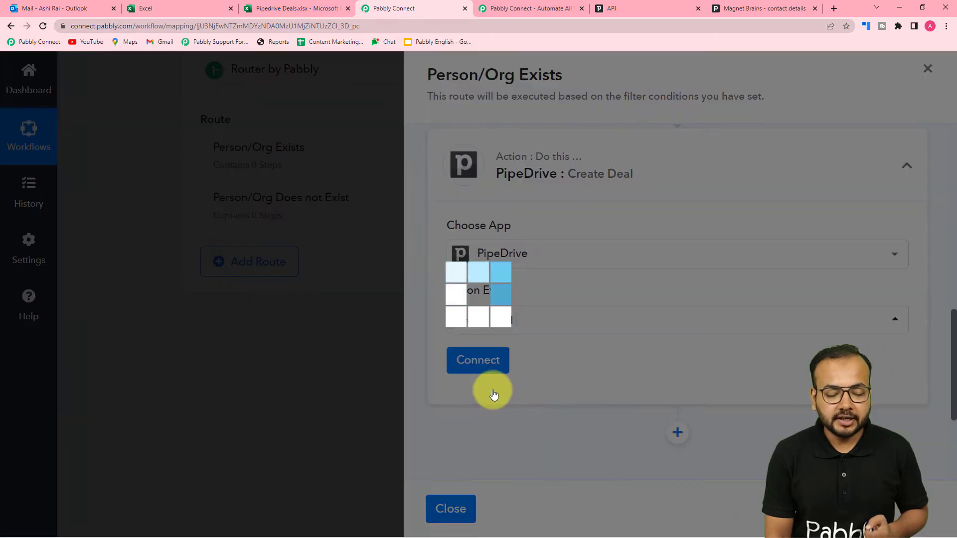
{"action": "left_click", "coordinate": [498, 366]}
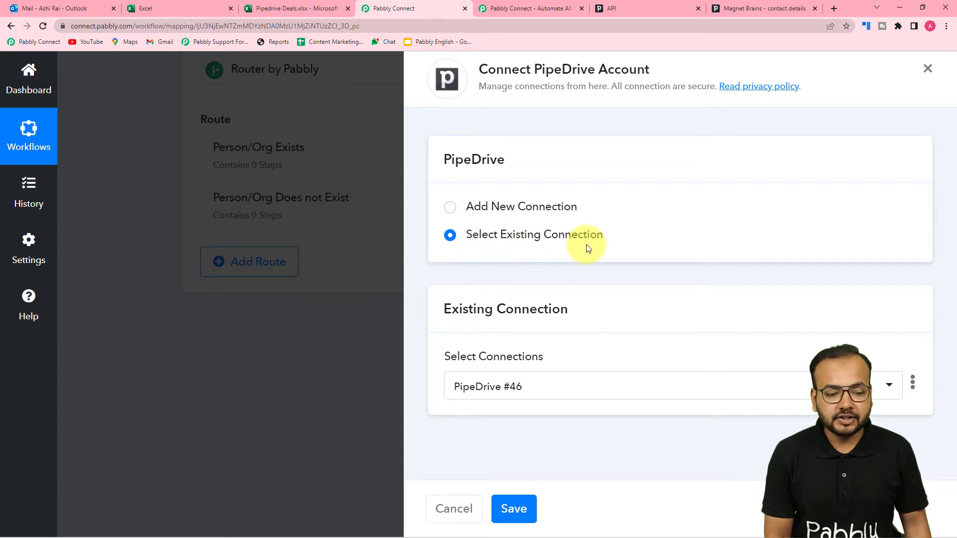
{"action": "left_click", "coordinate": [520, 508]}
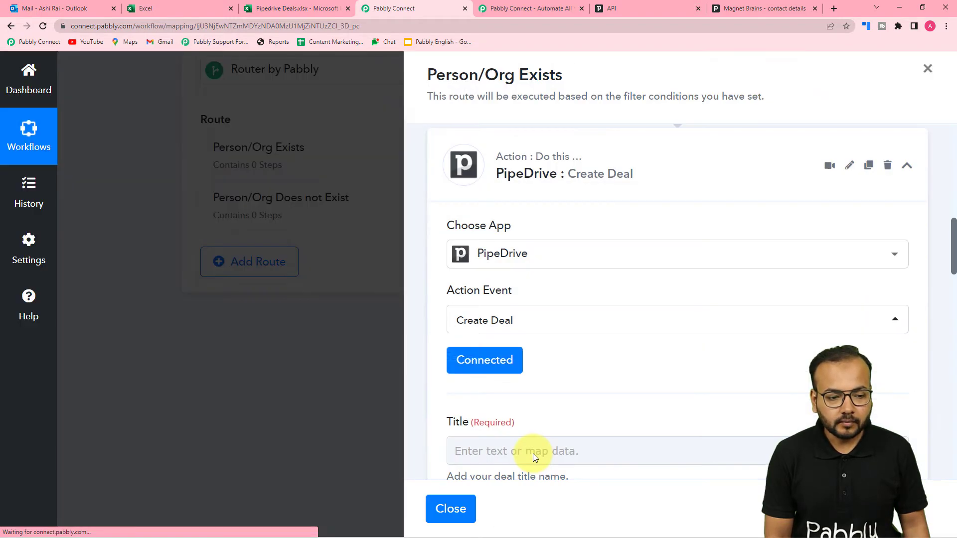
- Review the Create Deal fields, including title, creation date, status, stage, owner, organization and person ID
{"action": "scroll", "coordinate": [542, 421], "scroll_direction": "down", "scroll_amount": 3}
{"action": "scroll", "coordinate": [542, 422], "scroll_direction": "down", "scroll_amount": 2}
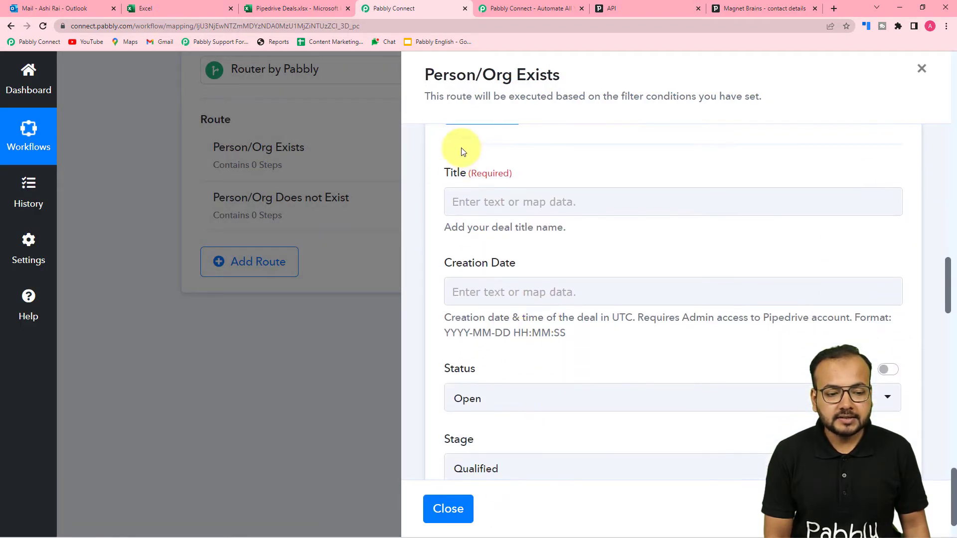
{"action": "scroll", "coordinate": [501, 212], "scroll_direction": "down", "scroll_amount": 2}
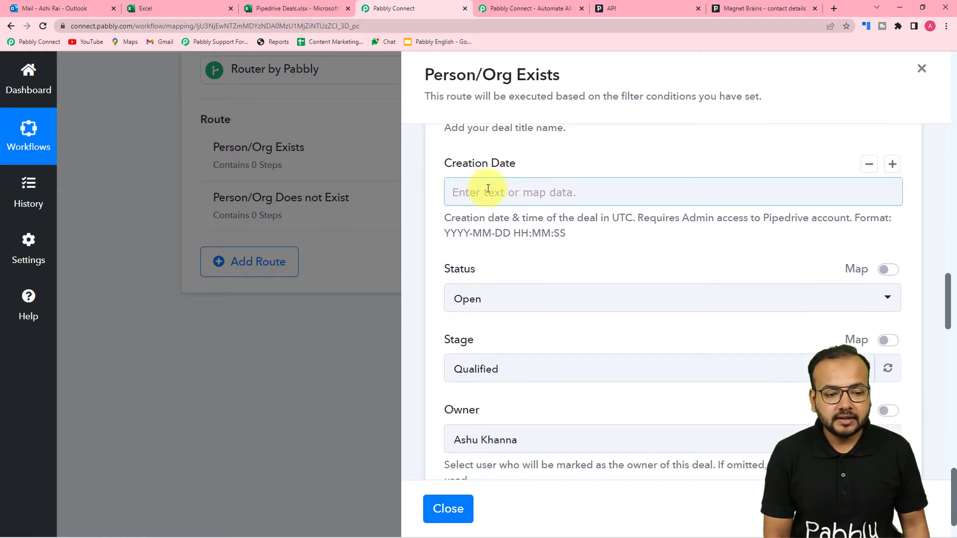
{"action": "scroll", "coordinate": [489, 209], "scroll_direction": "down", "scroll_amount": 3}
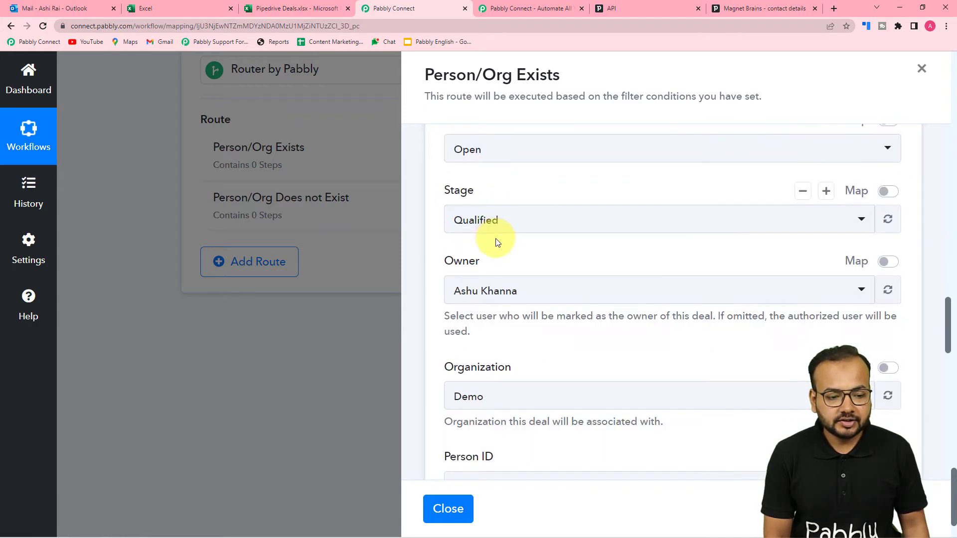
{"action": "scroll", "coordinate": [495, 243], "scroll_direction": "down", "scroll_amount": 4}
{"action": "scroll", "coordinate": [495, 243], "scroll_direction": "up", "scroll_amount": 4}
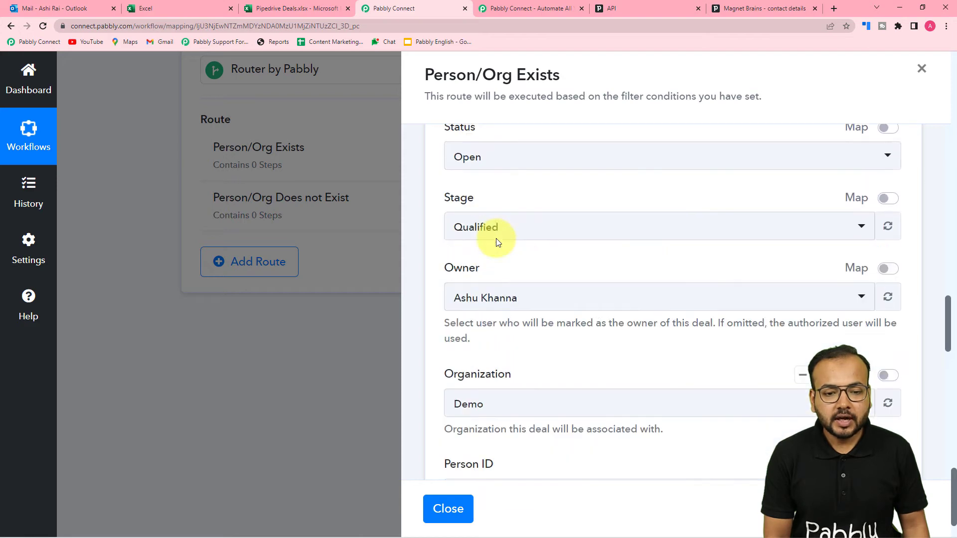
{"action": "scroll", "coordinate": [497, 243], "scroll_direction": "up", "scroll_amount": 5}
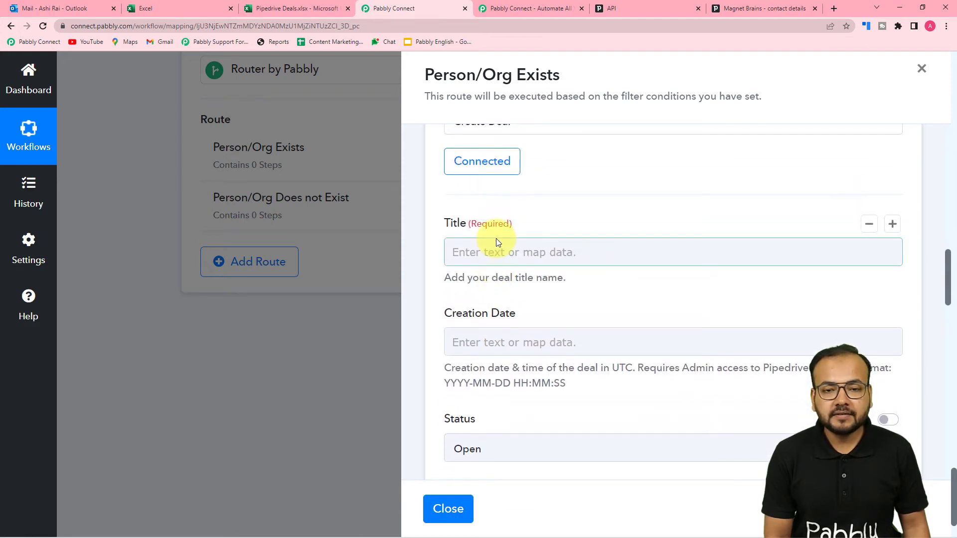
- Map the deal's Title to RowData 0 (Twin Towers) from the Microsoft Excel new-row step
{"action": "scroll", "coordinate": [495, 242], "scroll_direction": "down", "scroll_amount": 2}
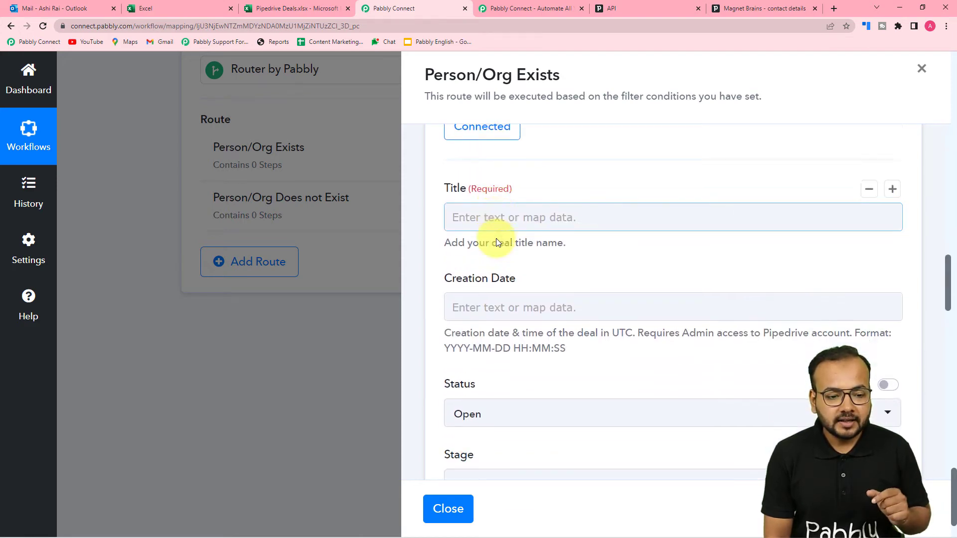
{"action": "left_click", "coordinate": [508, 154]}
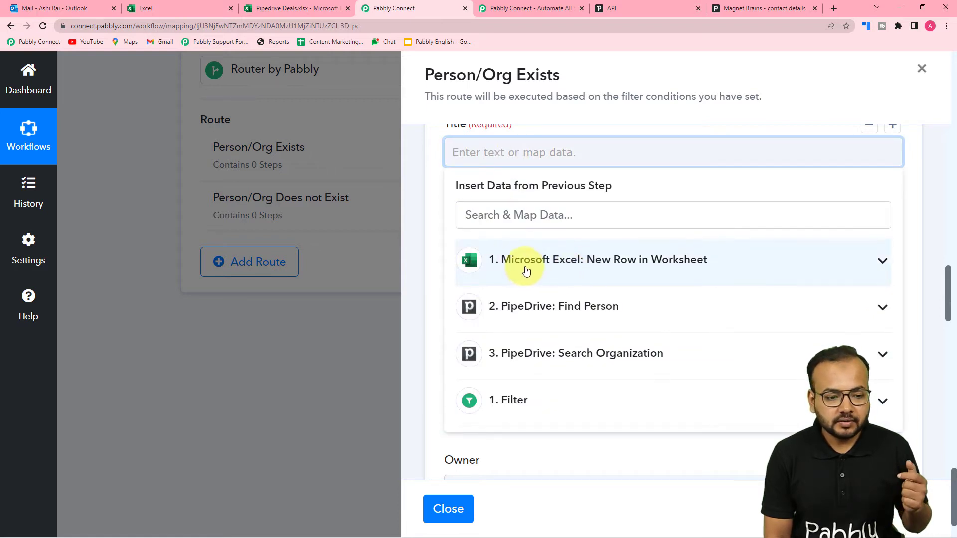
{"action": "scroll", "coordinate": [534, 271], "scroll_direction": "up", "scroll_amount": 1}
{"action": "left_click", "coordinate": [536, 315]}
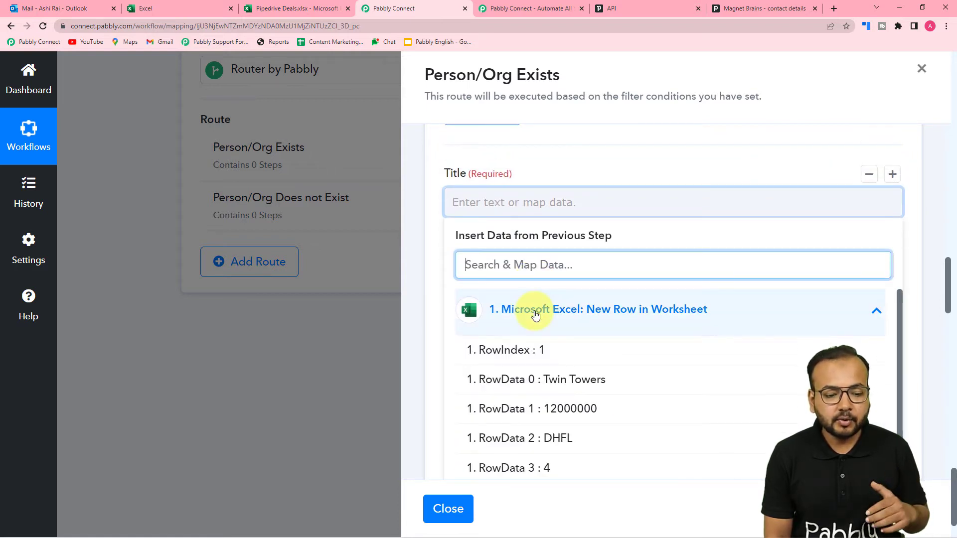
{"action": "left_click", "coordinate": [576, 385]}
{"action": "left_click", "coordinate": [438, 252]}
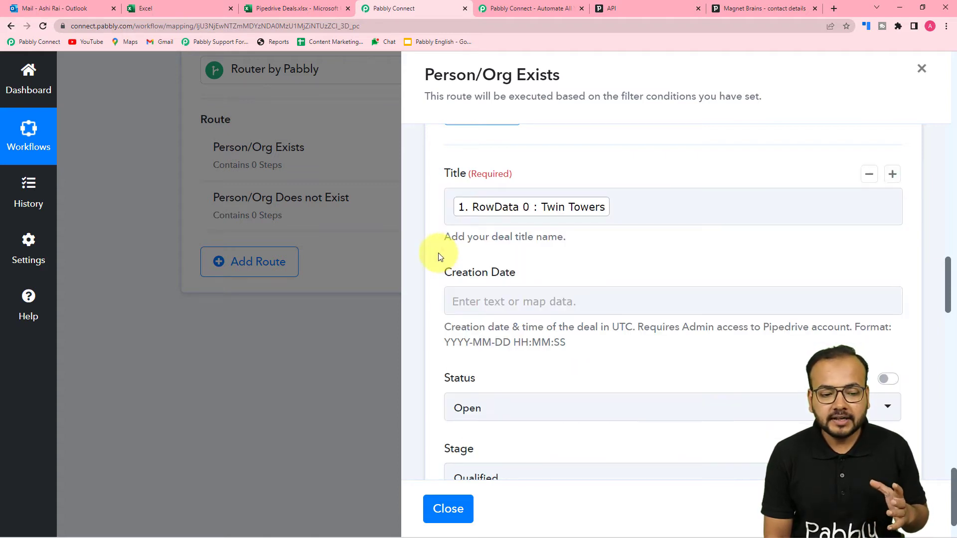
- Set the new deal's Status to Open, leaving its Creation Date empty
{"action": "scroll", "coordinate": [438, 257], "scroll_direction": "down", "scroll_amount": 2}
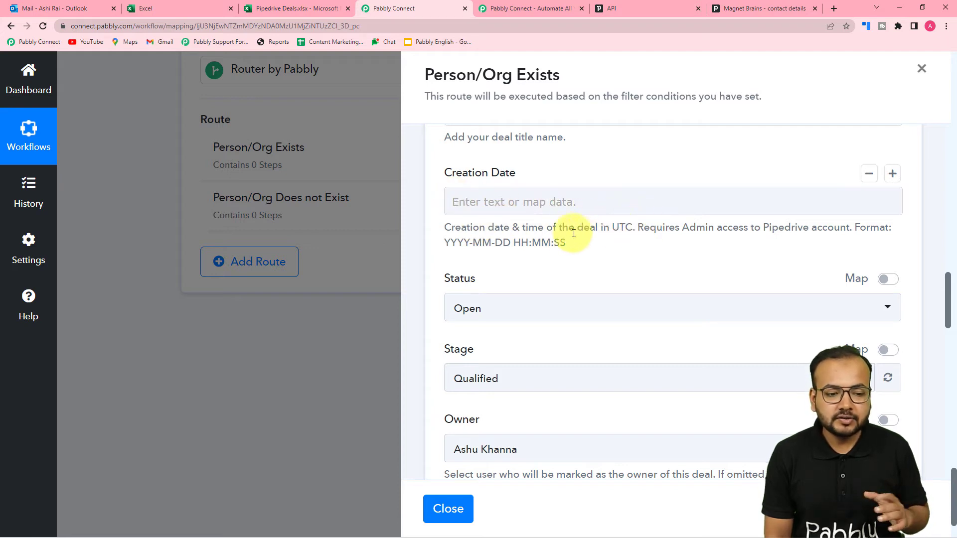
{"action": "scroll", "coordinate": [577, 231], "scroll_direction": "down", "scroll_amount": 2}
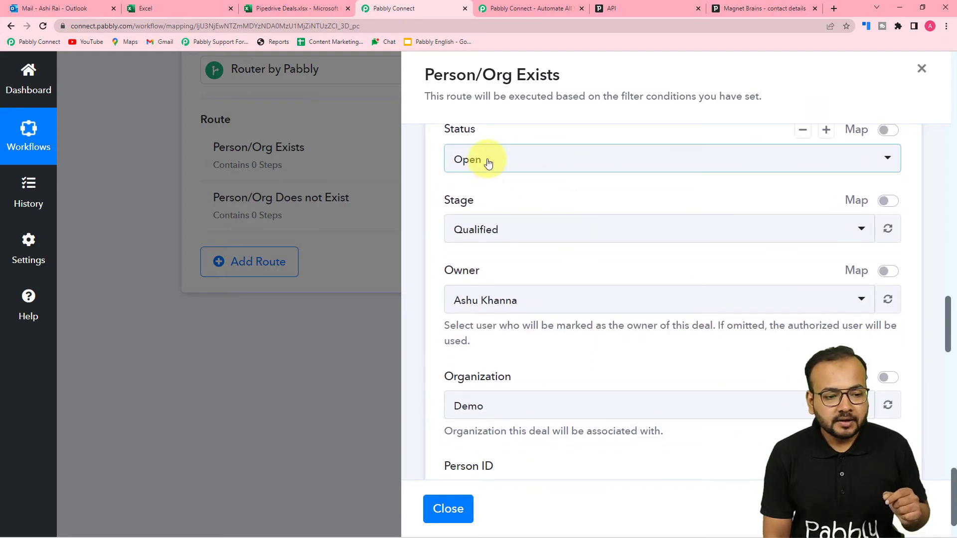
{"action": "left_click", "coordinate": [520, 169]}
{"action": "left_click", "coordinate": [468, 222]}
{"action": "left_click", "coordinate": [570, 204]}
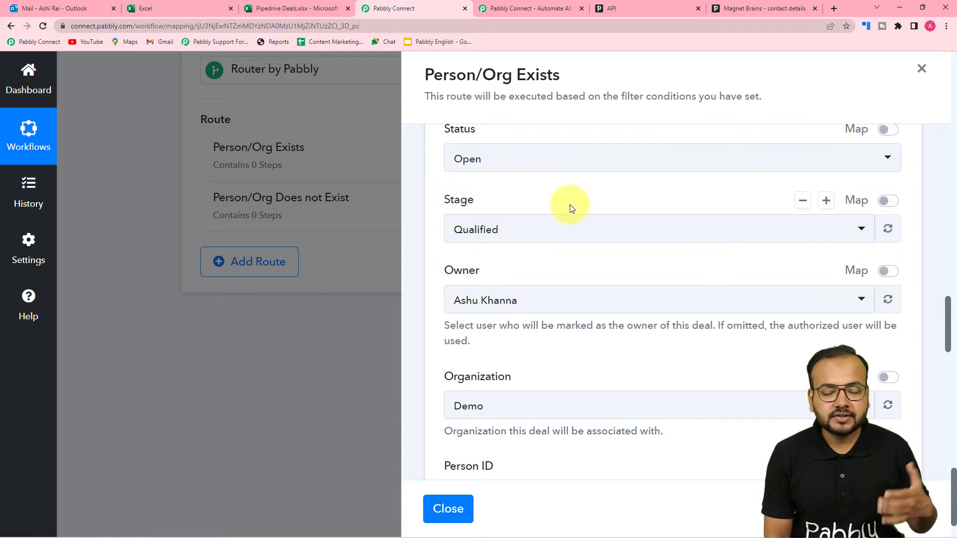
- Check the Pipeline Stage column in the Excel sheet, and map the deal's Stage to RowData 3 (4) from the Microsoft Excel new-row step
{"action": "scroll", "coordinate": [570, 205], "scroll_direction": "down", "scroll_amount": 1}
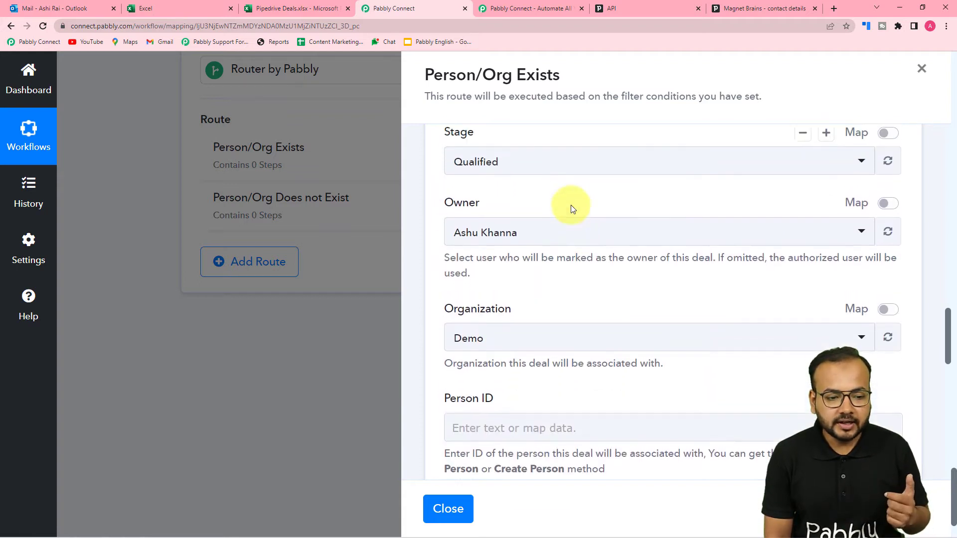
{"action": "scroll", "coordinate": [570, 205], "scroll_direction": "up", "scroll_amount": 1}
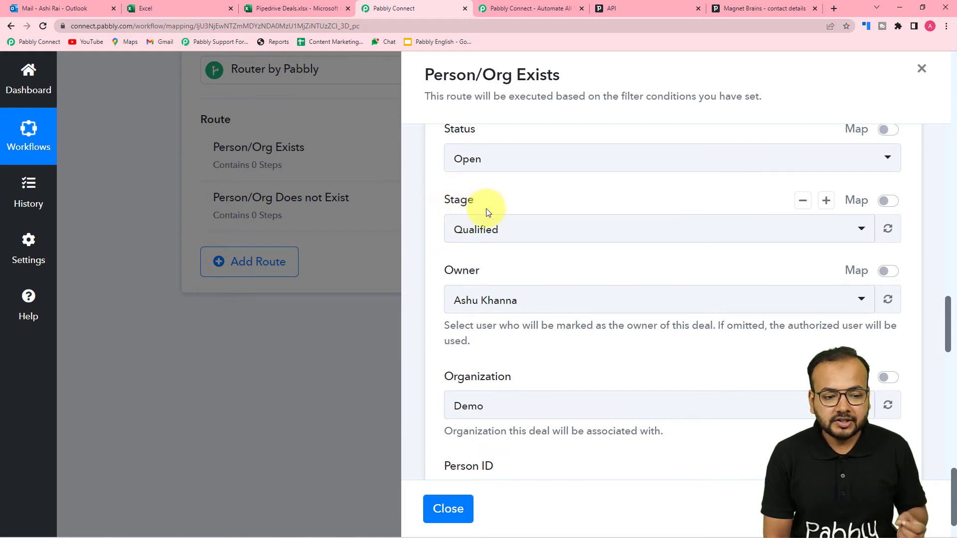
{"action": "left_click", "coordinate": [557, 230]}
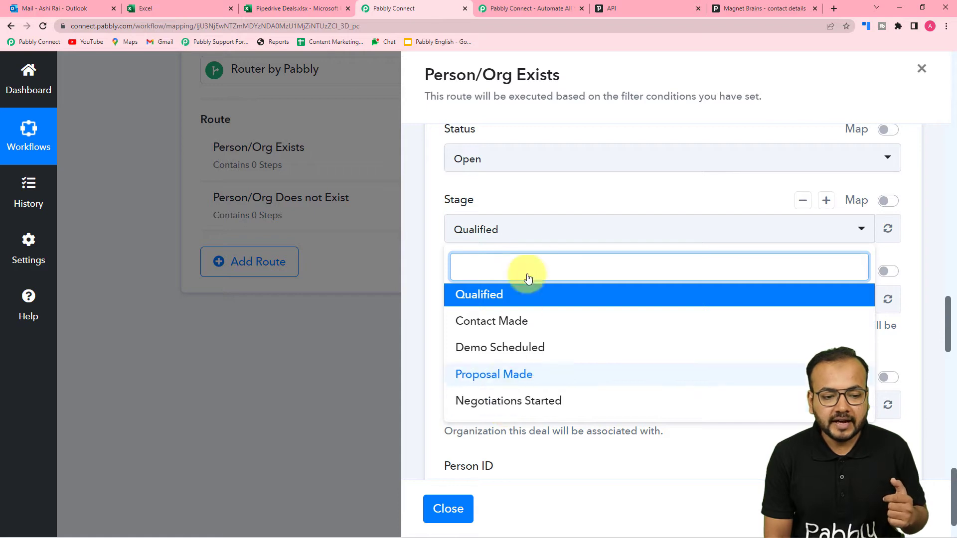
{"action": "left_click", "coordinate": [536, 205]}
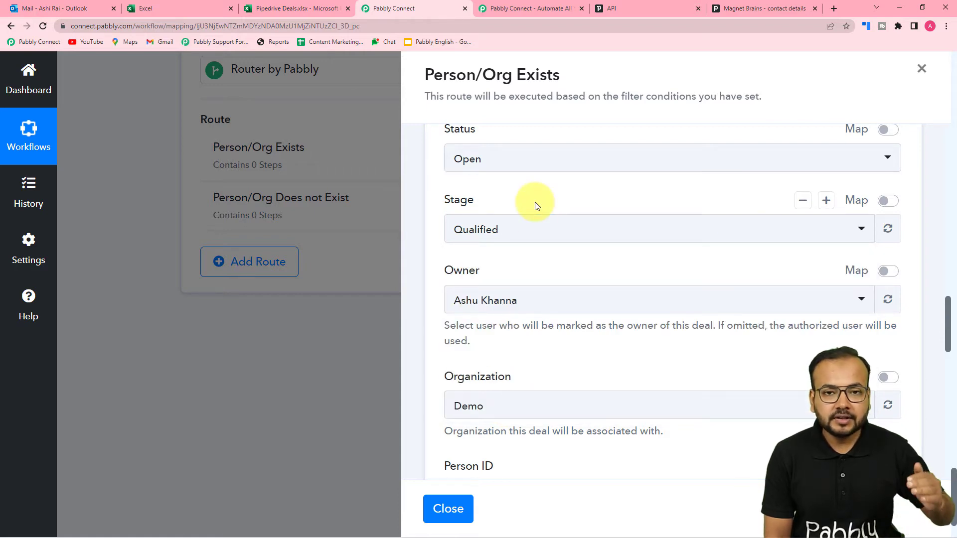
{"action": "left_click", "coordinate": [292, 10]}
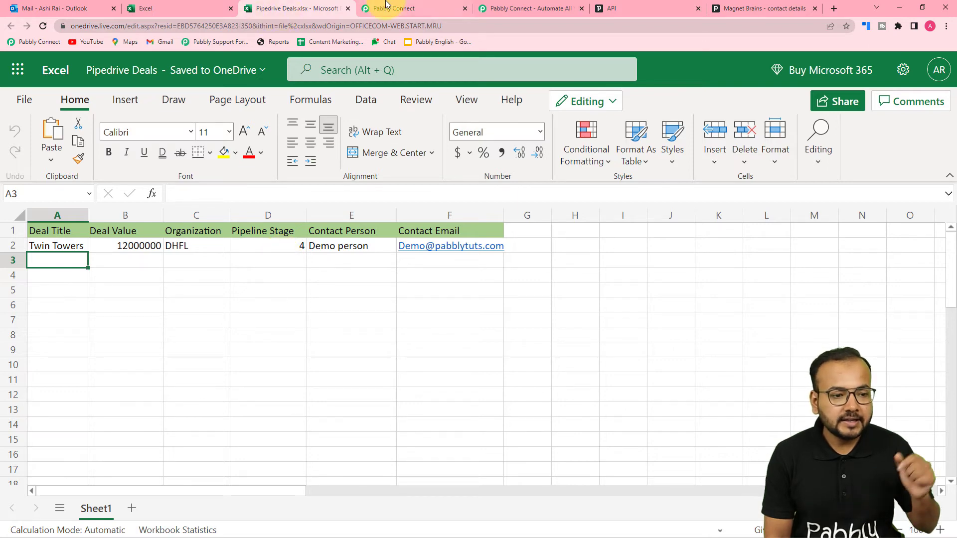
{"action": "left_click", "coordinate": [407, 4]}
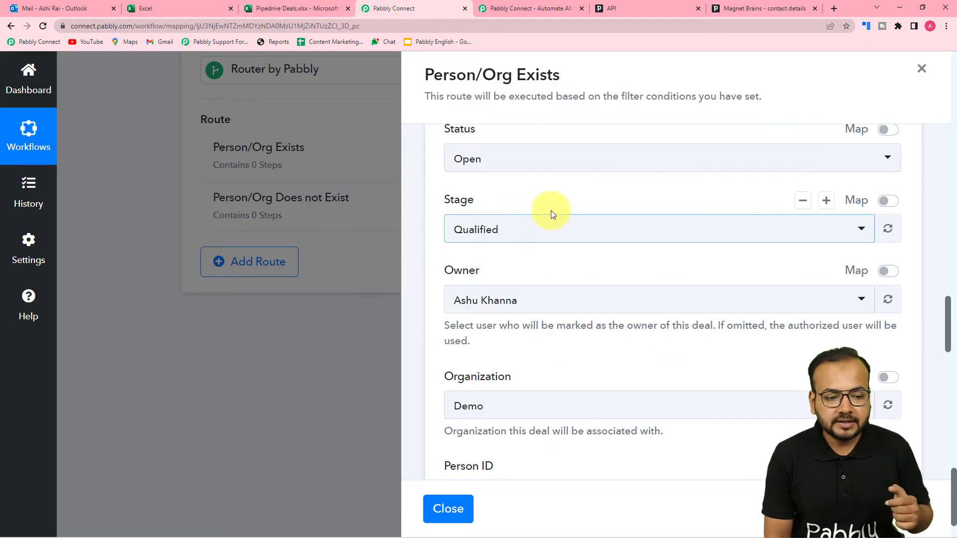
{"action": "left_click", "coordinate": [887, 202]}
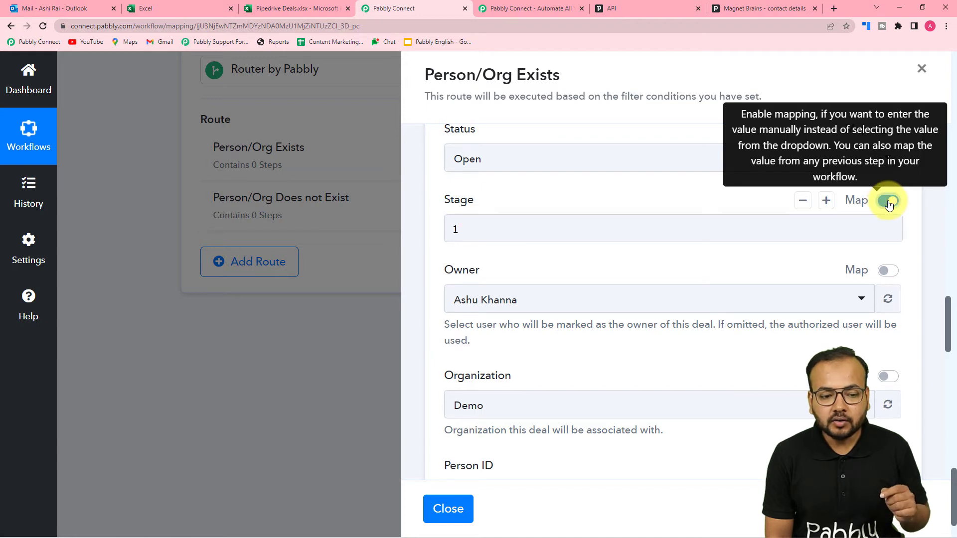
{"action": "left_click", "coordinate": [506, 231]}
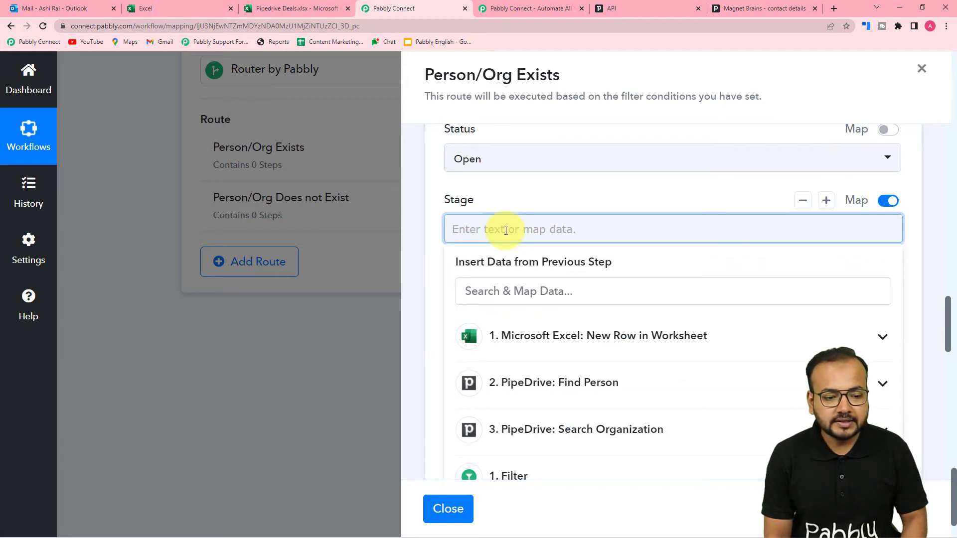
{"action": "scroll", "coordinate": [514, 202], "scroll_direction": "down", "scroll_amount": 3}
{"action": "left_click", "coordinate": [552, 205]}
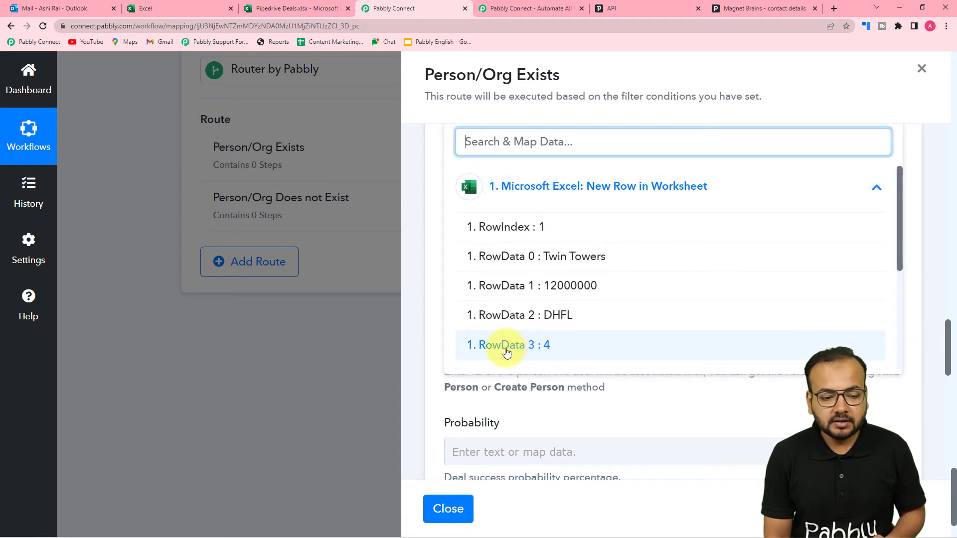
{"action": "left_click", "coordinate": [545, 347]}
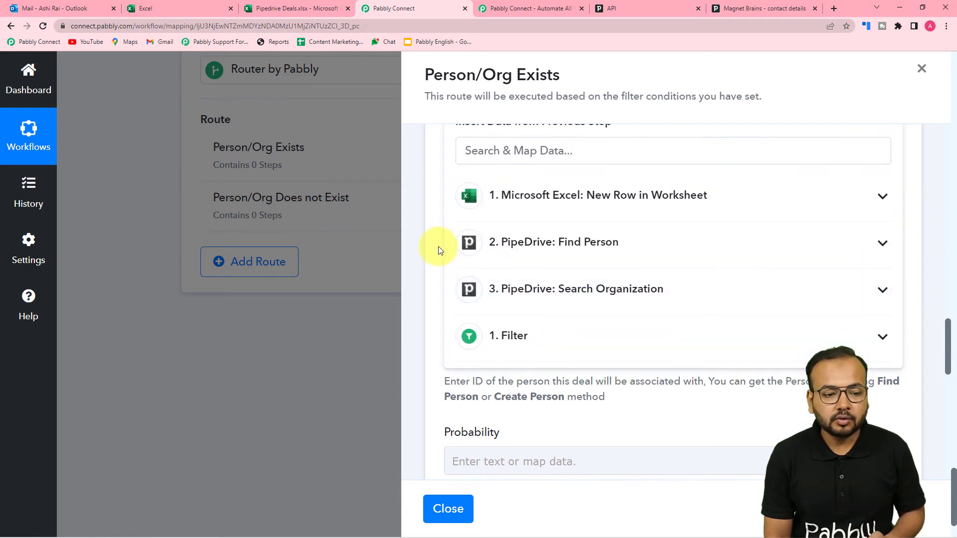
{"action": "left_click", "coordinate": [433, 233]}
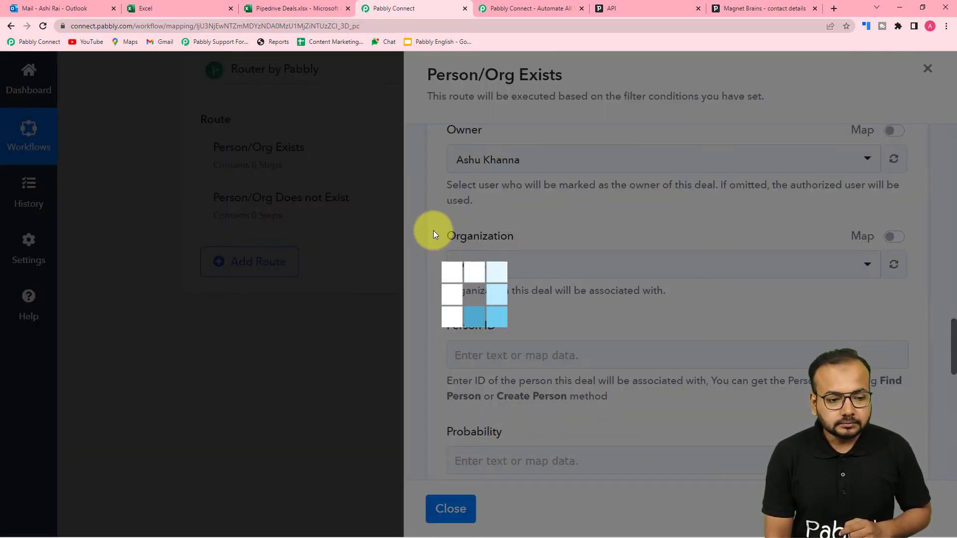
- Enable mapping for the deal's Organization and map it to Data Items 0 Item Id (10) from the PipeDrive Search Organization step
{"action": "scroll", "coordinate": [434, 233], "scroll_direction": "up", "scroll_amount": 3}
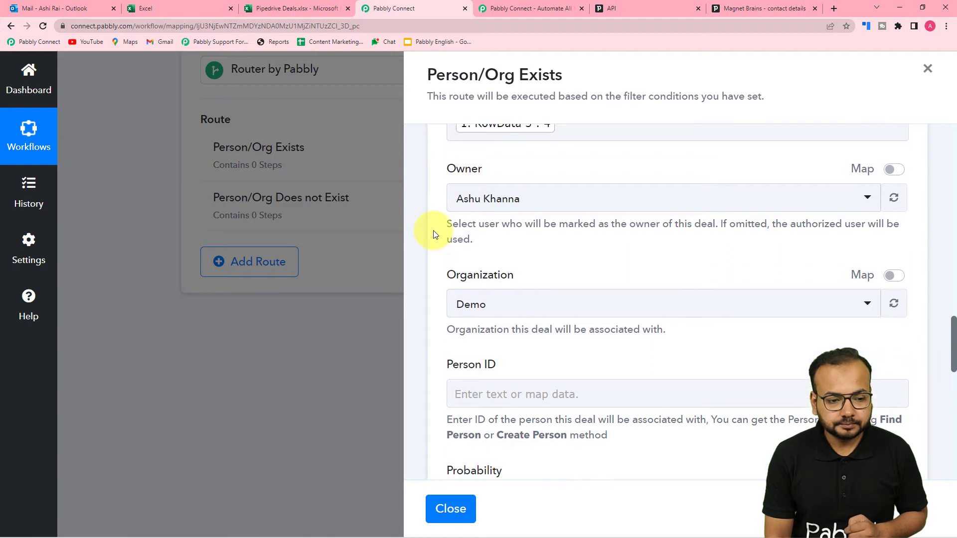
{"action": "scroll", "coordinate": [434, 234], "scroll_direction": "down", "scroll_amount": 2}
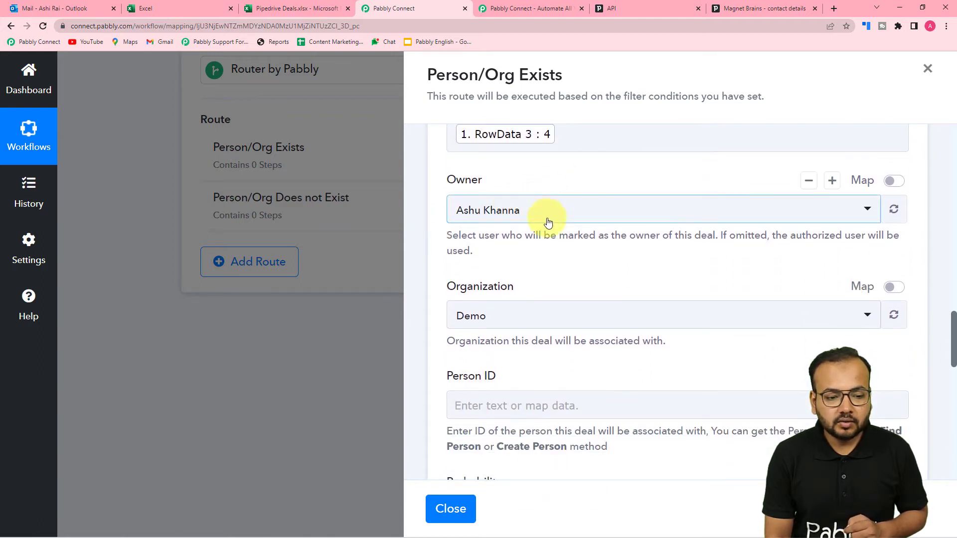
{"action": "scroll", "coordinate": [516, 224], "scroll_direction": "down", "scroll_amount": 2}
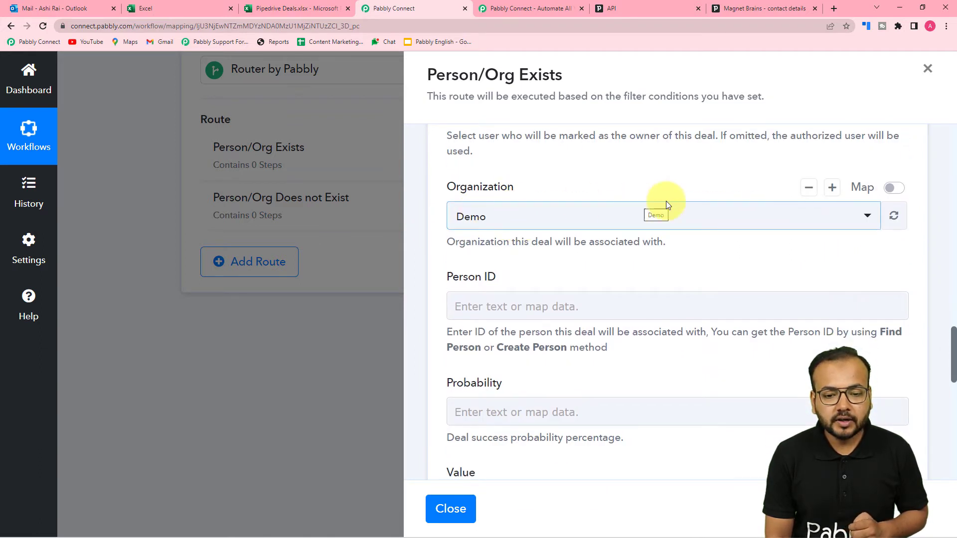
{"action": "left_click", "coordinate": [894, 189]}
{"action": "left_click", "coordinate": [520, 216]}
{"action": "left_click", "coordinate": [521, 217]}
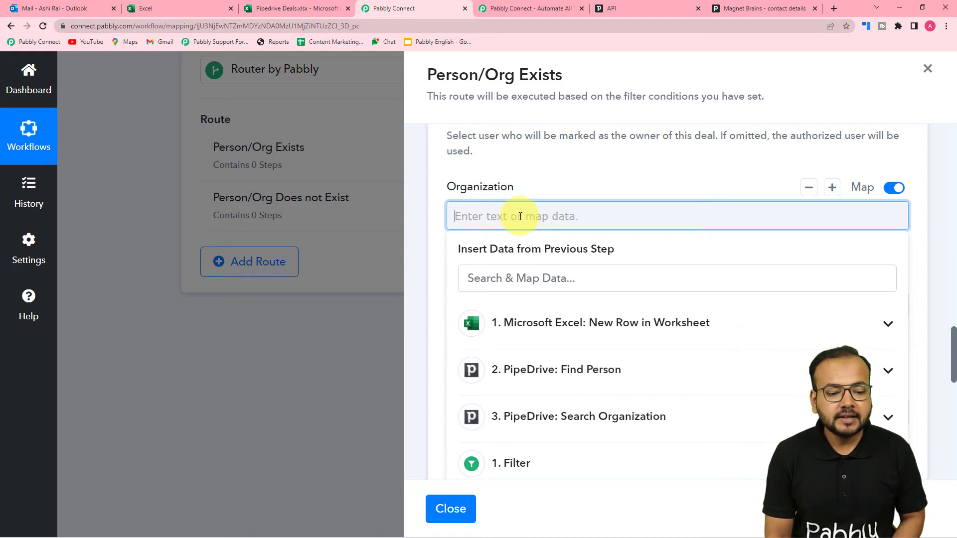
{"action": "scroll", "coordinate": [521, 216], "scroll_direction": "down", "scroll_amount": 1}
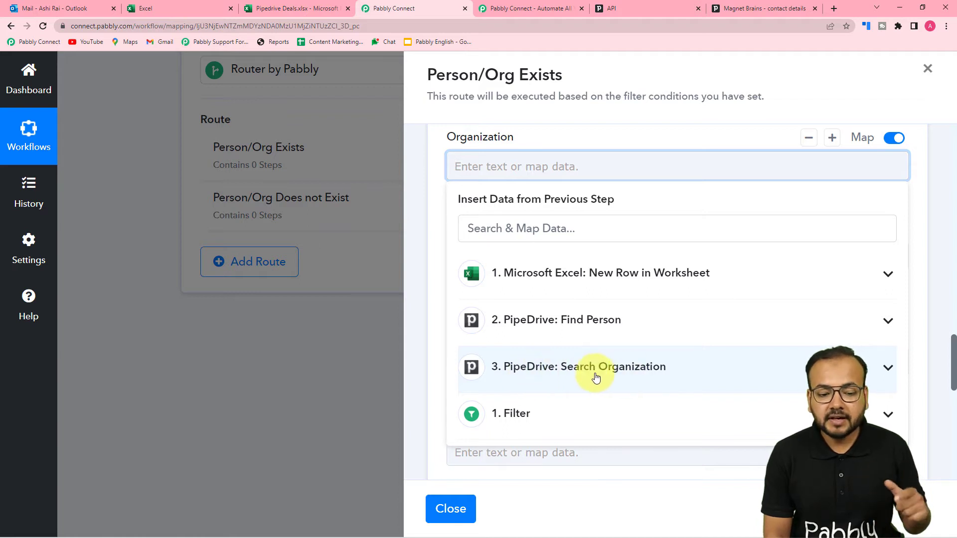
{"action": "left_click", "coordinate": [614, 378]}
{"action": "scroll", "coordinate": [603, 396], "scroll_direction": "down", "scroll_amount": 1}
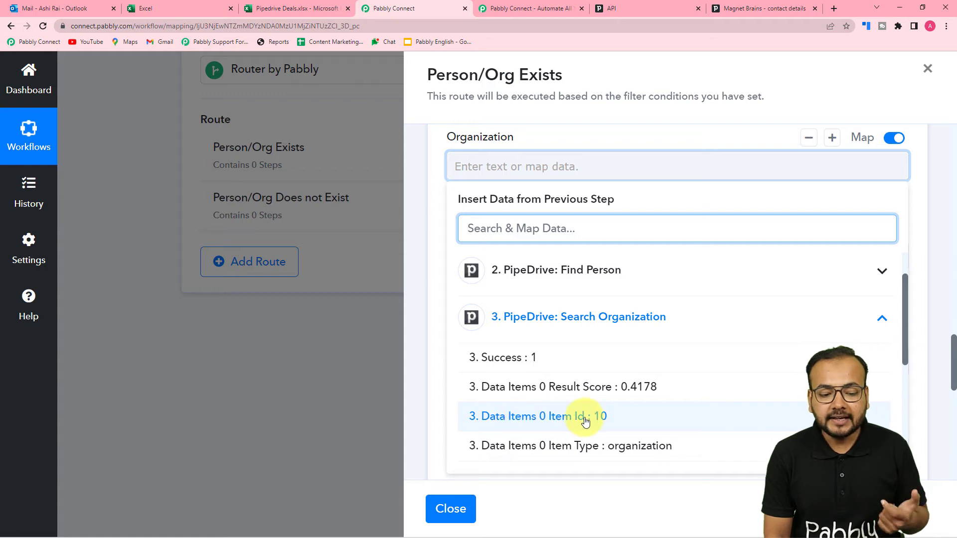
{"action": "left_click", "coordinate": [597, 422]}
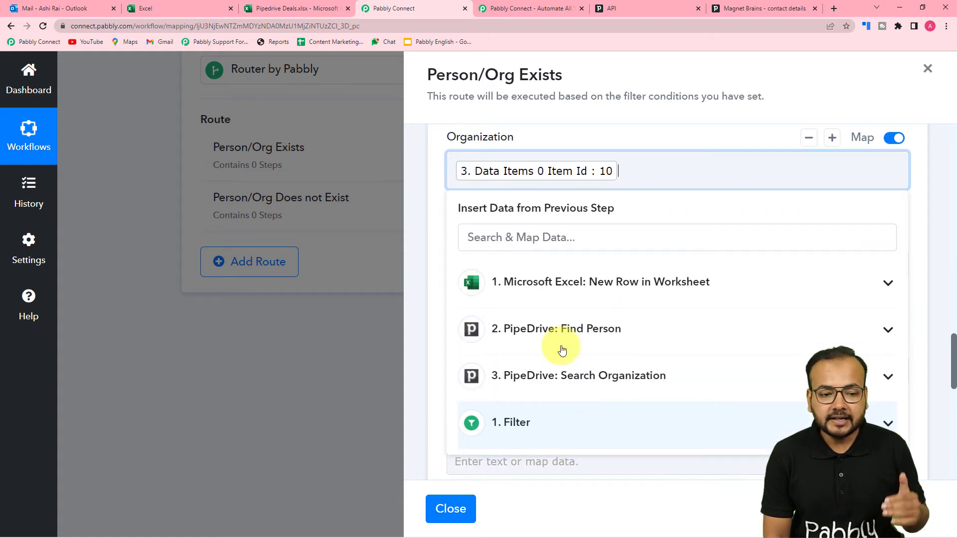
{"action": "left_click", "coordinate": [440, 239]}
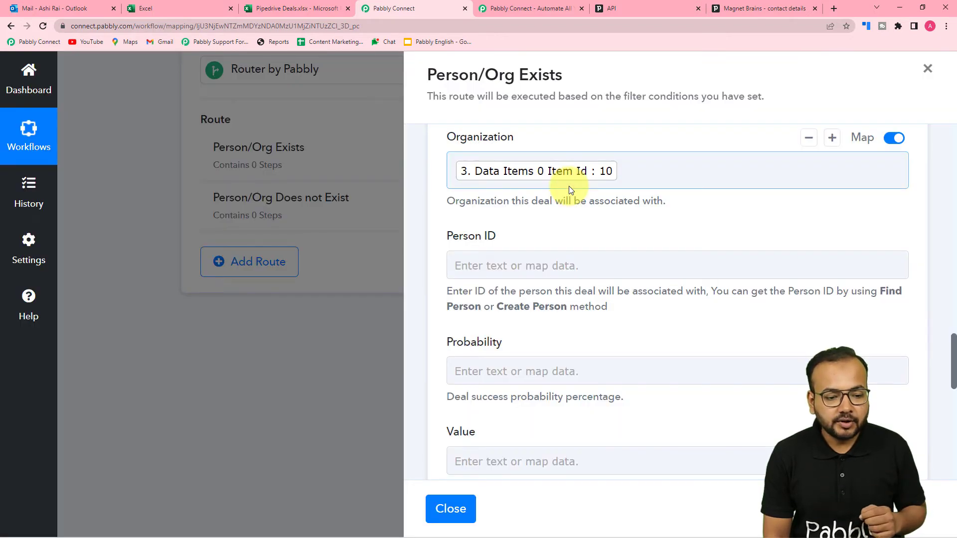
- Map the deal's Person ID to Data Items 0 Item Id (9) from the PipeDrive Find Person step
{"action": "scroll", "coordinate": [569, 187], "scroll_direction": "down", "scroll_amount": 2}
{"action": "left_click", "coordinate": [536, 166]}
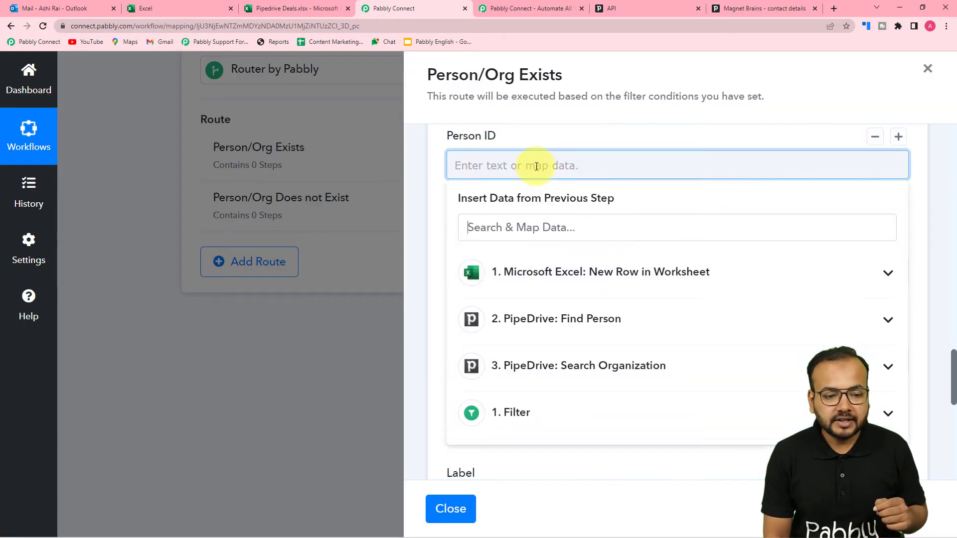
{"action": "left_click", "coordinate": [567, 324]}
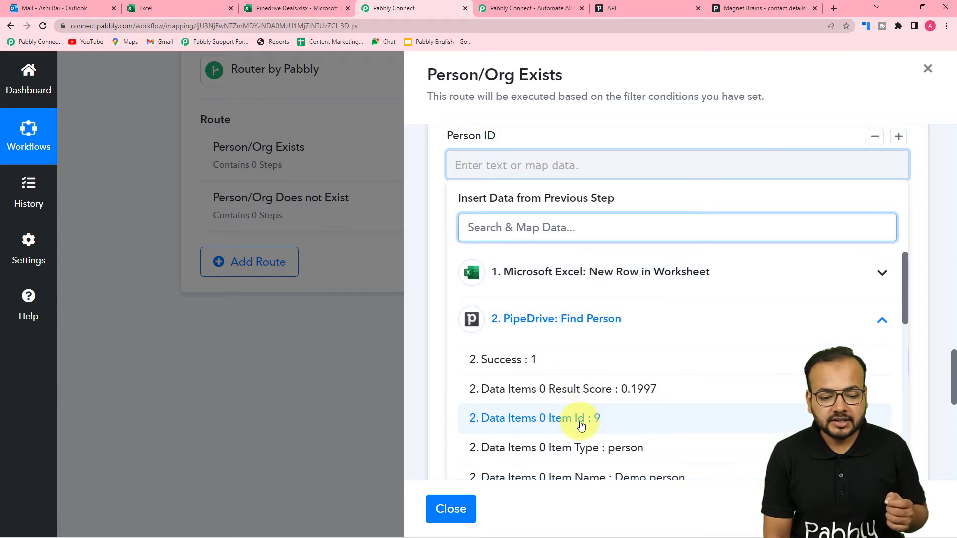
{"action": "left_click", "coordinate": [552, 427]}
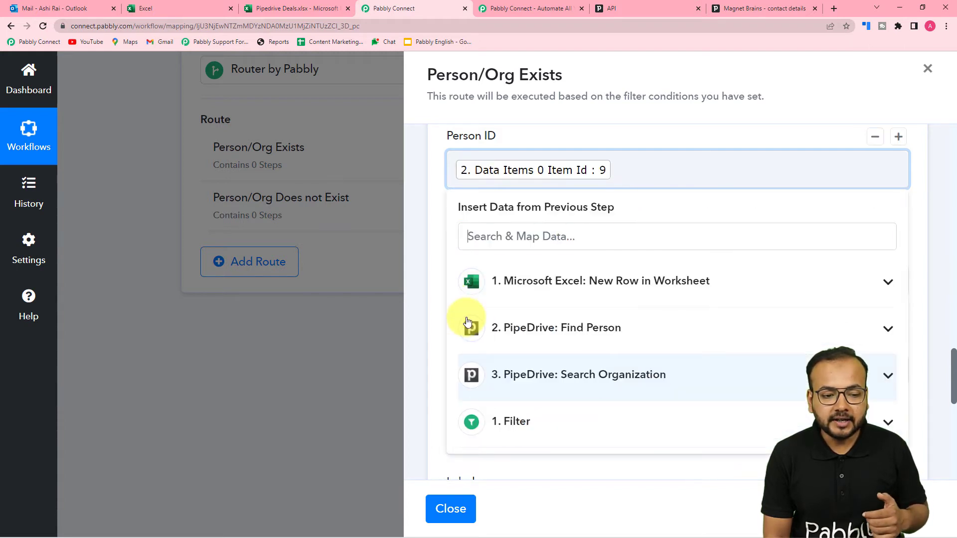
{"action": "left_click", "coordinate": [435, 274]}
- Map the deal's Value to RowData 1 (12000000) from the Microsoft Excel new-row step
{"action": "scroll", "coordinate": [434, 274], "scroll_direction": "down", "scroll_amount": 2}
{"action": "scroll", "coordinate": [435, 274], "scroll_direction": "down", "scroll_amount": 1}
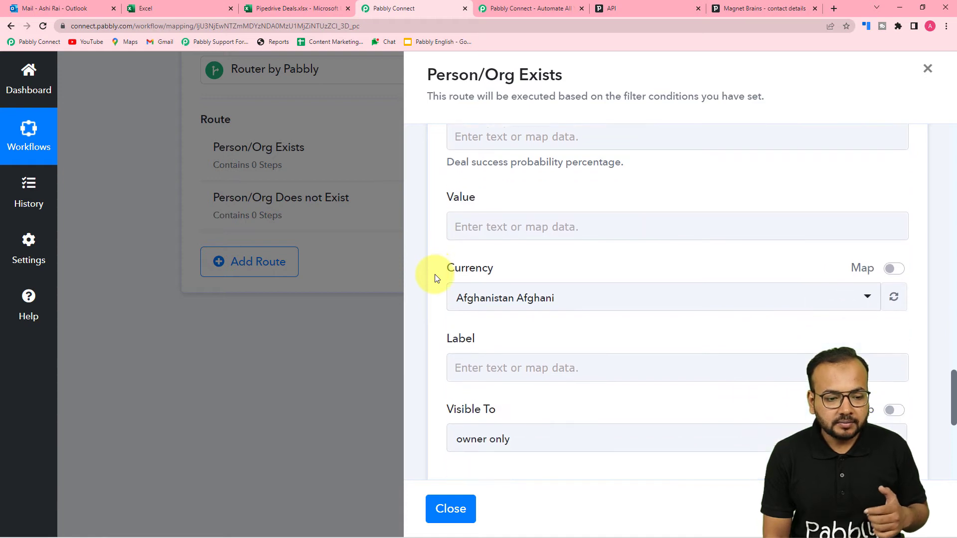
{"action": "scroll", "coordinate": [542, 168], "scroll_direction": "down", "scroll_amount": 1}
{"action": "left_click", "coordinate": [509, 171]}
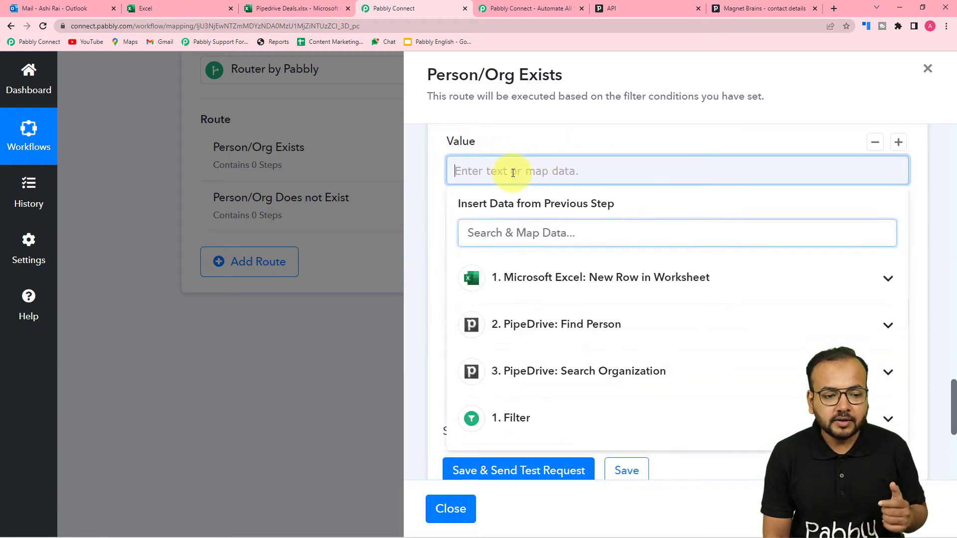
{"action": "left_click", "coordinate": [556, 287]}
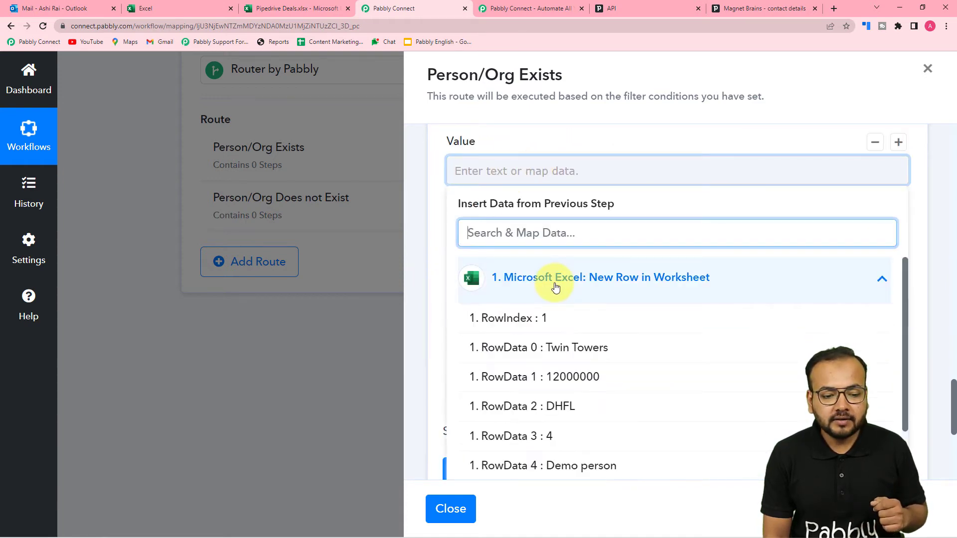
{"action": "left_click", "coordinate": [532, 377]}
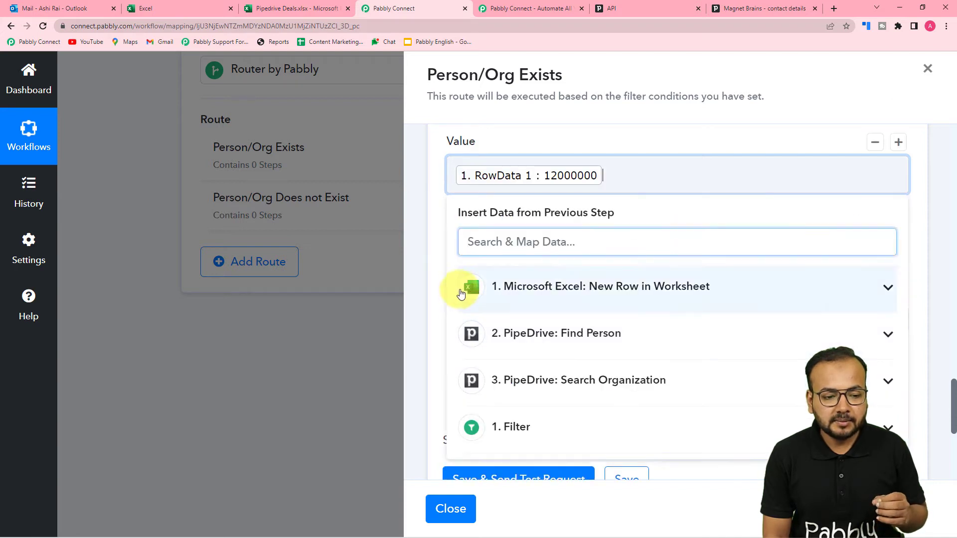
{"action": "left_click", "coordinate": [435, 272]}
- Set the deal's Currency to Indian Rupee
{"action": "scroll", "coordinate": [613, 235], "scroll_direction": "down", "scroll_amount": 1}
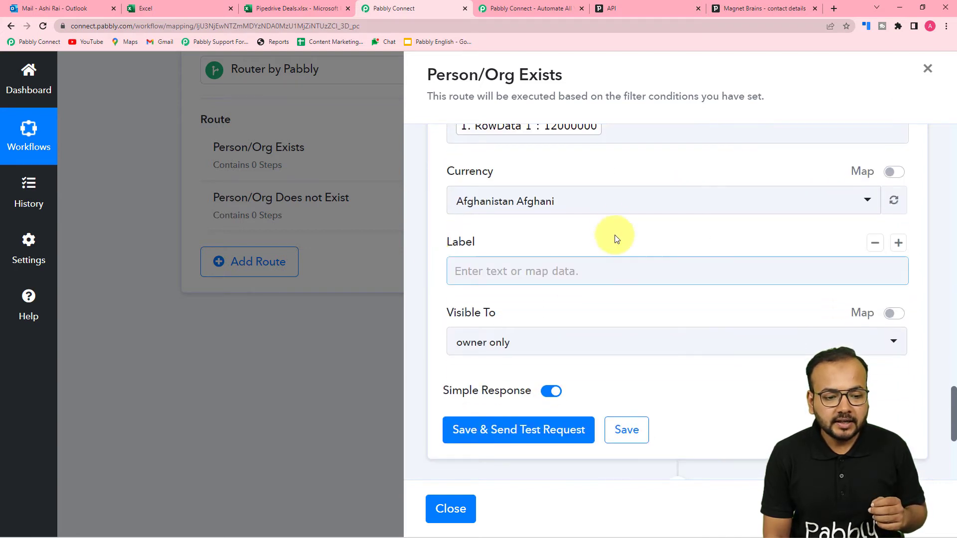
{"action": "left_click", "coordinate": [613, 203]}
{"action": "type", "text": "indi"}
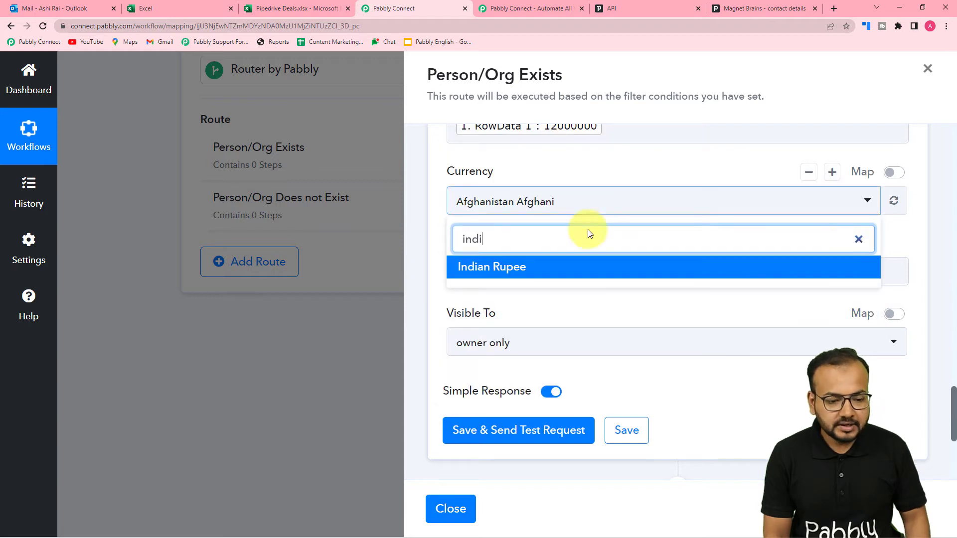
{"action": "left_click", "coordinate": [566, 269]}
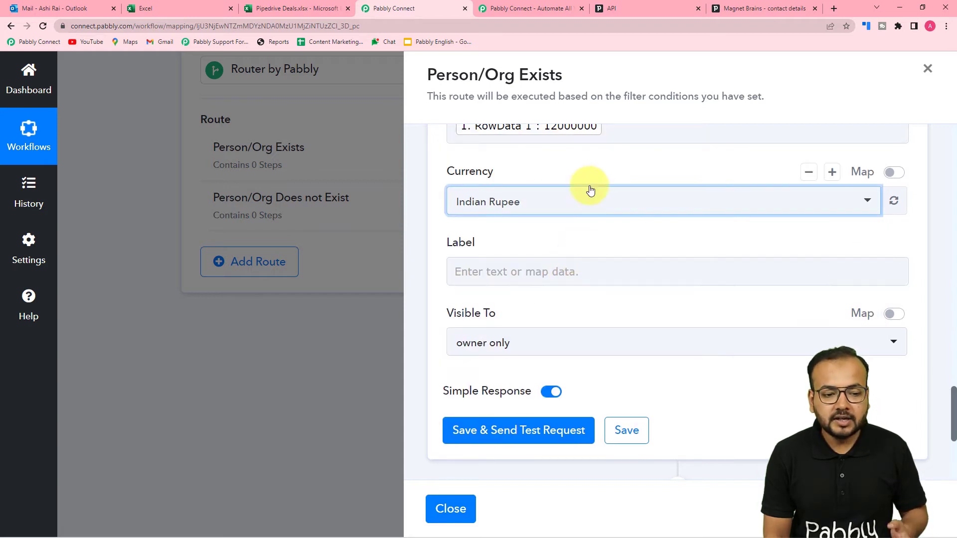
- Set the deal's Visible To option to owner's visibility group
{"action": "scroll", "coordinate": [600, 197], "scroll_direction": "down", "scroll_amount": 1}
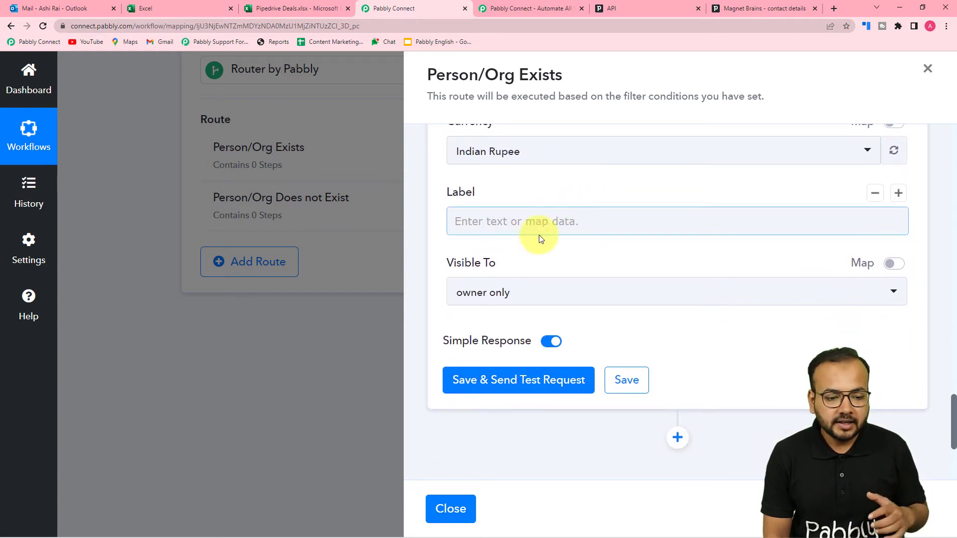
{"action": "scroll", "coordinate": [514, 223], "scroll_direction": "down", "scroll_amount": 1}
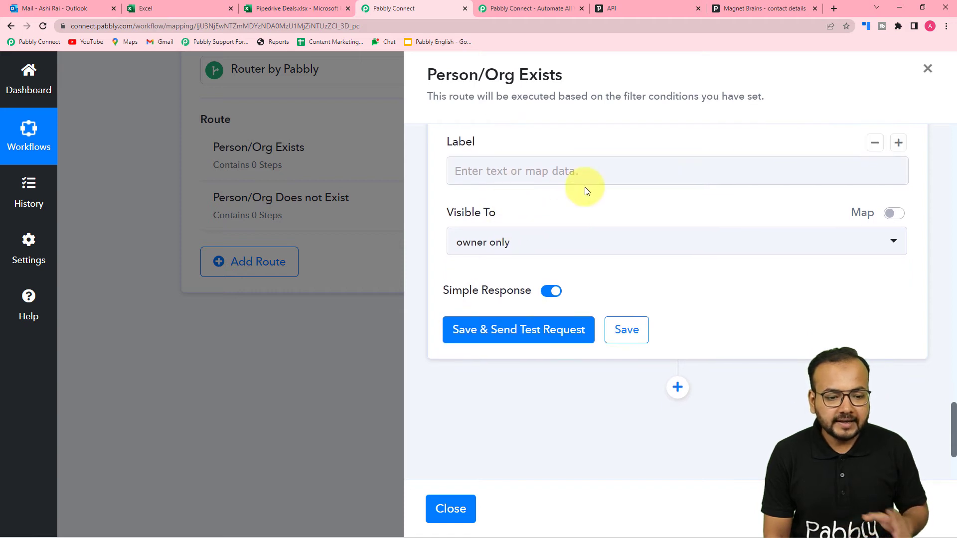
{"action": "scroll", "coordinate": [567, 202], "scroll_direction": "down", "scroll_amount": 1}
{"action": "left_click", "coordinate": [564, 195]}
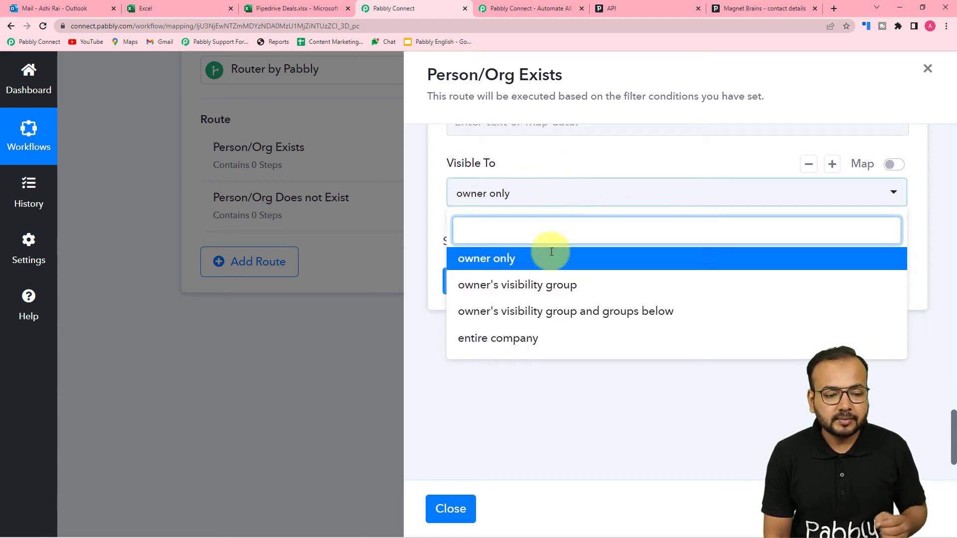
{"action": "left_click", "coordinate": [541, 290]}
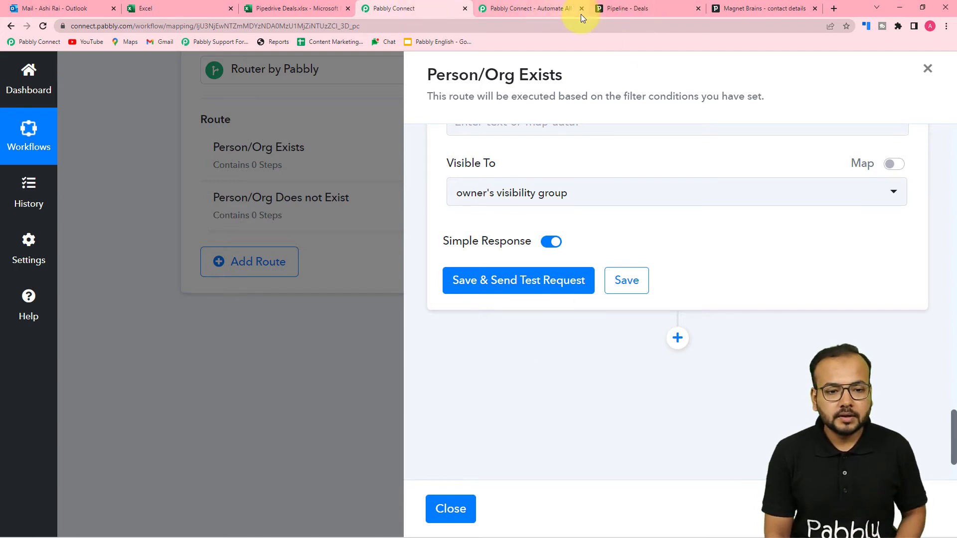
- Check the Pipedrive deals pipeline, return to Pabbly Connect, and save the deal action with a test request
{"action": "left_click", "coordinate": [617, 10]}
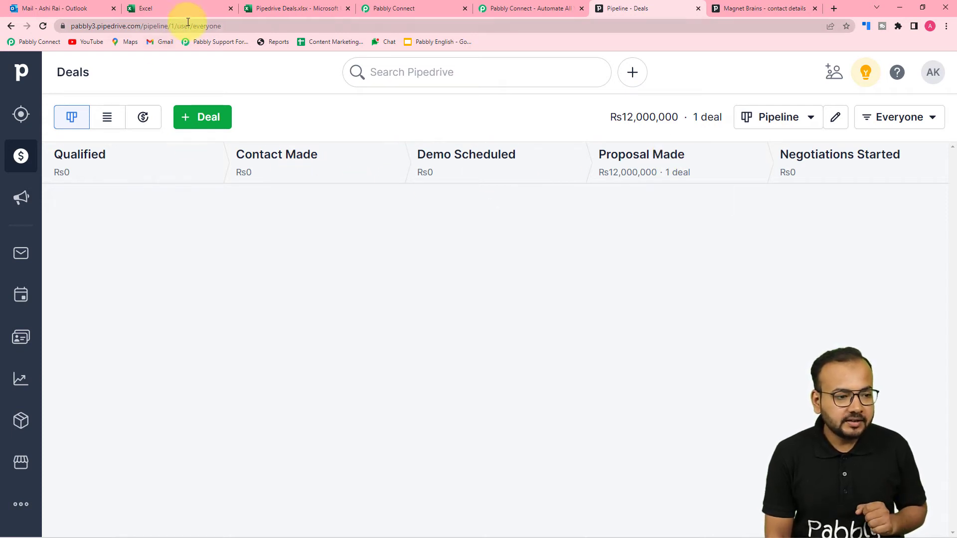
{"action": "left_click", "coordinate": [389, 9]}
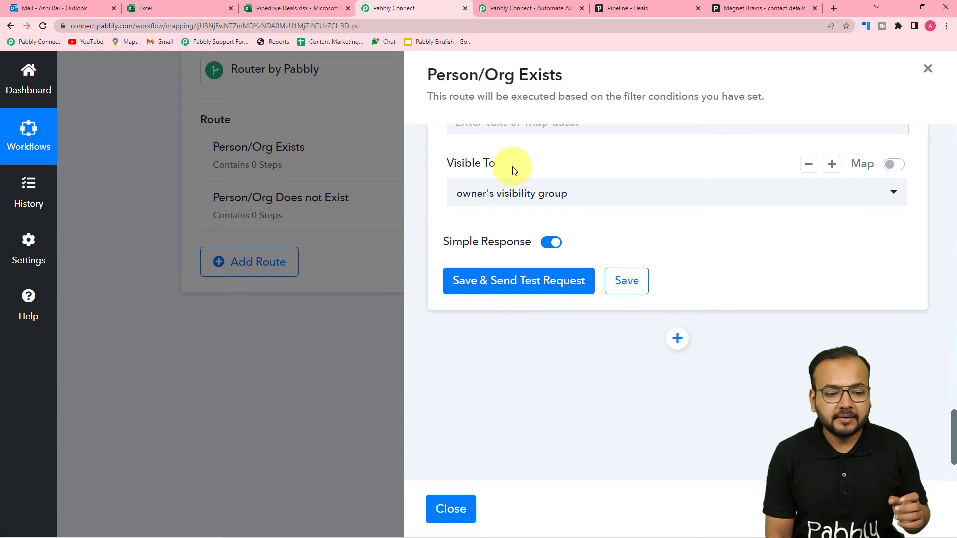
{"action": "left_click", "coordinate": [504, 291]}
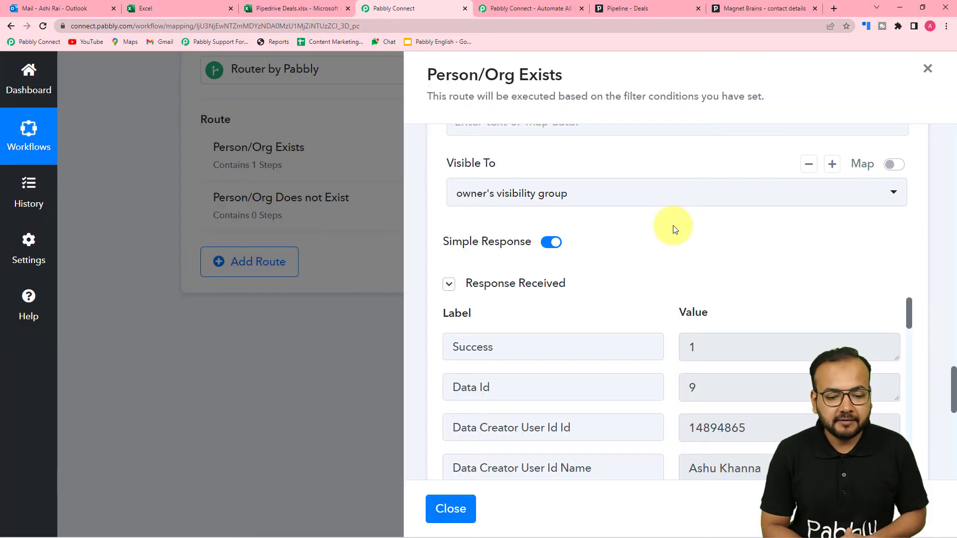
{"action": "scroll", "coordinate": [641, 267], "scroll_direction": "down", "scroll_amount": 5}
{"action": "scroll", "coordinate": [633, 298], "scroll_direction": "down", "scroll_amount": 3}
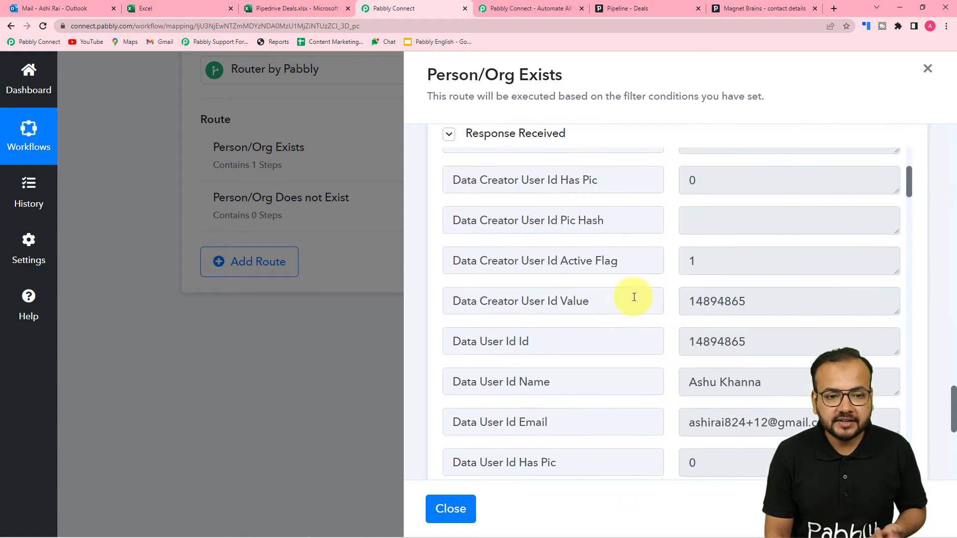
- Switch to Pipedrive and open the Twin Towers deal to check its value, person and organization
{"action": "left_click", "coordinate": [632, 10]}
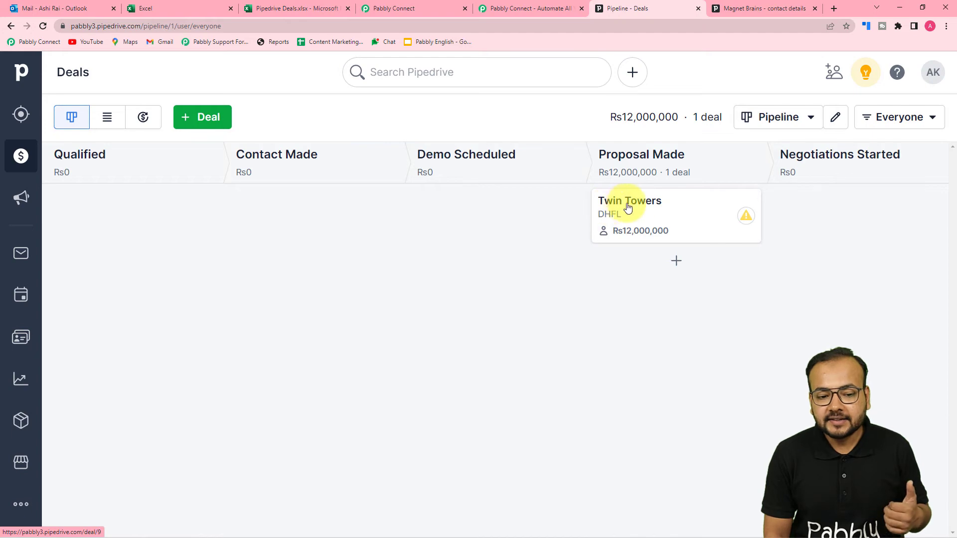
{"action": "left_click", "coordinate": [660, 206]}
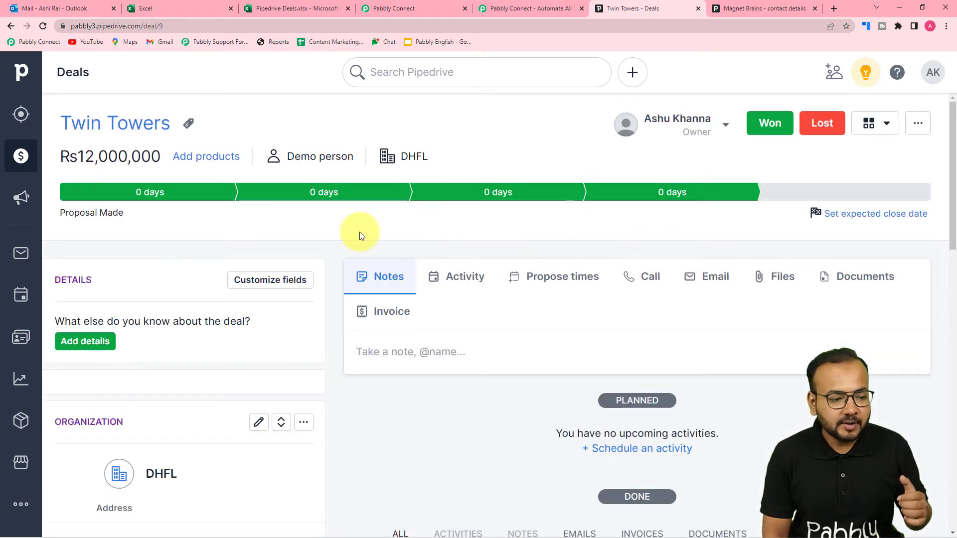
{"action": "scroll", "coordinate": [360, 231], "scroll_direction": "down", "scroll_amount": 1}
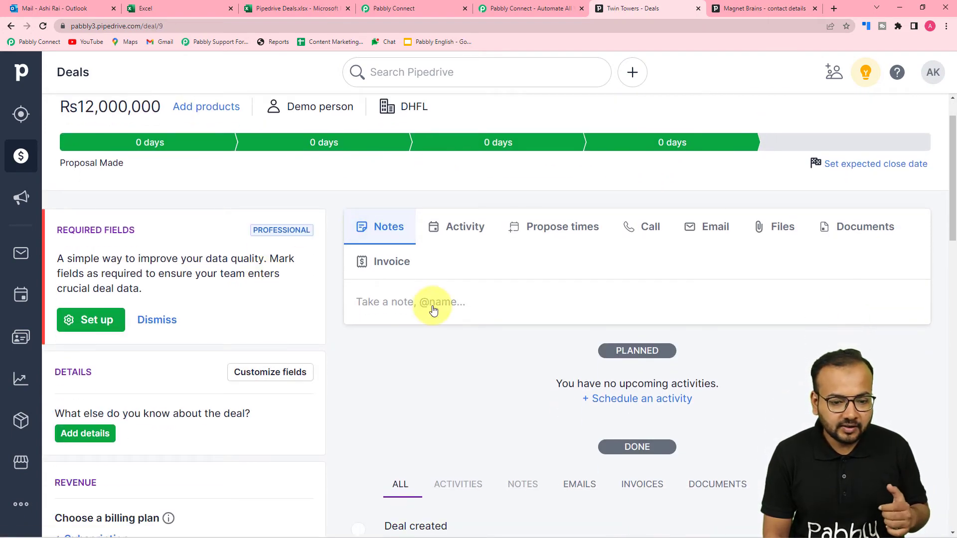
{"action": "scroll", "coordinate": [434, 310], "scroll_direction": "up", "scroll_amount": 1}
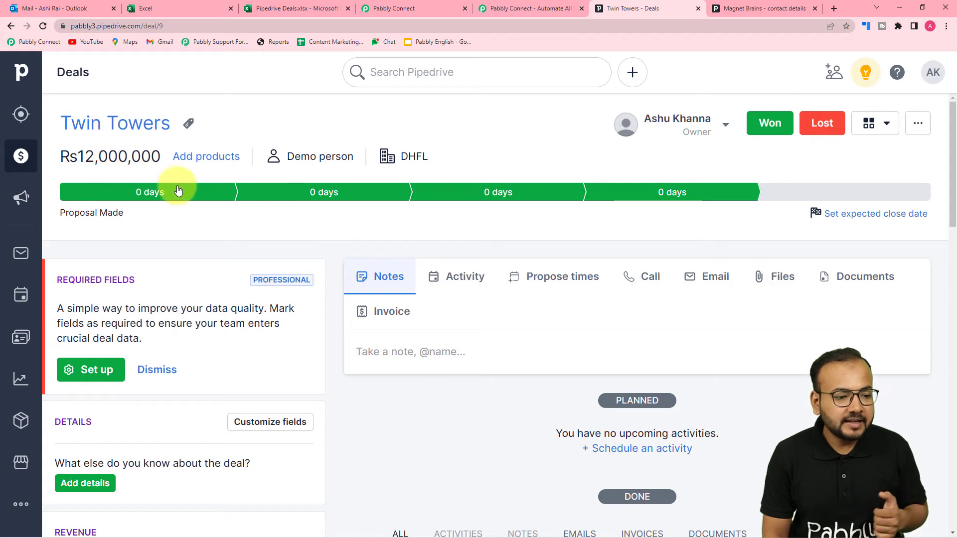
{"action": "mouse_move", "coordinate": [287, 157]}
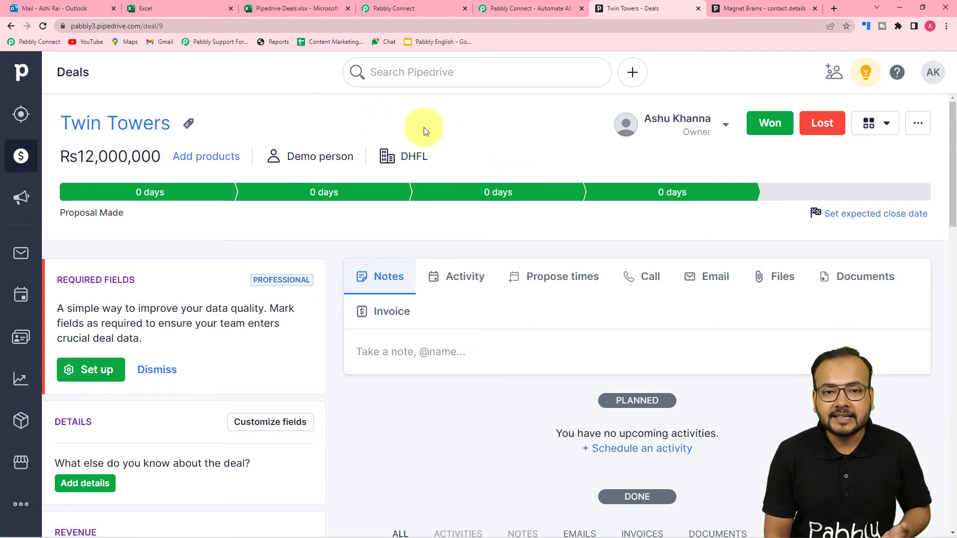
- Return to Pabbly Connect, close the Person/Org Exists route and open the Person/Org Does not Exist route's filter and action steps
{"action": "left_click", "coordinate": [403, 10]}
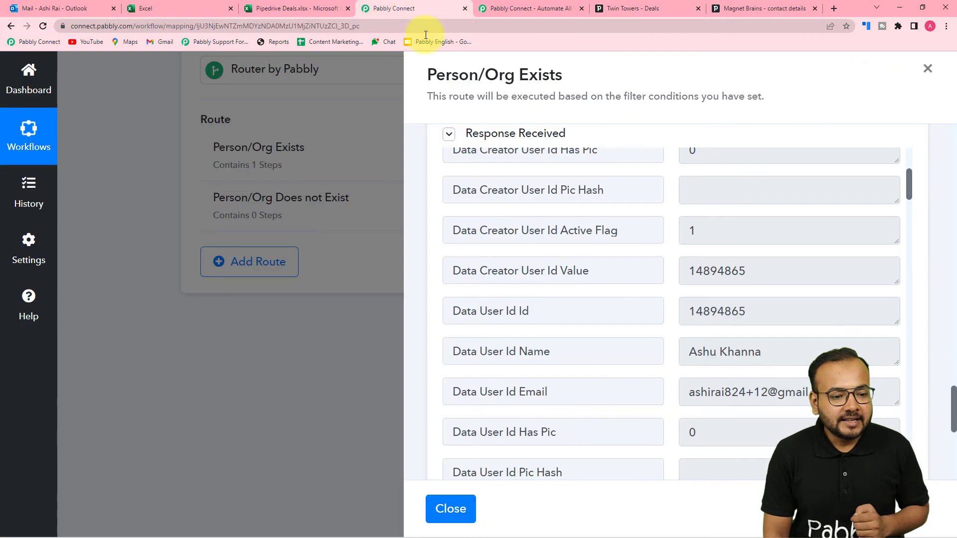
{"action": "scroll", "coordinate": [499, 222], "scroll_direction": "down", "scroll_amount": 2}
{"action": "scroll", "coordinate": [512, 242], "scroll_direction": "down", "scroll_amount": 2}
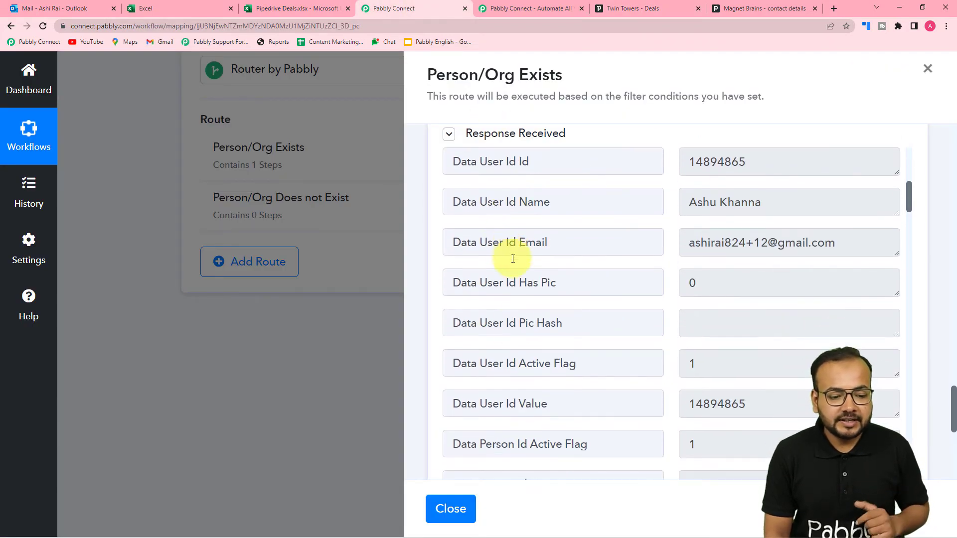
{"action": "left_click", "coordinate": [445, 508]}
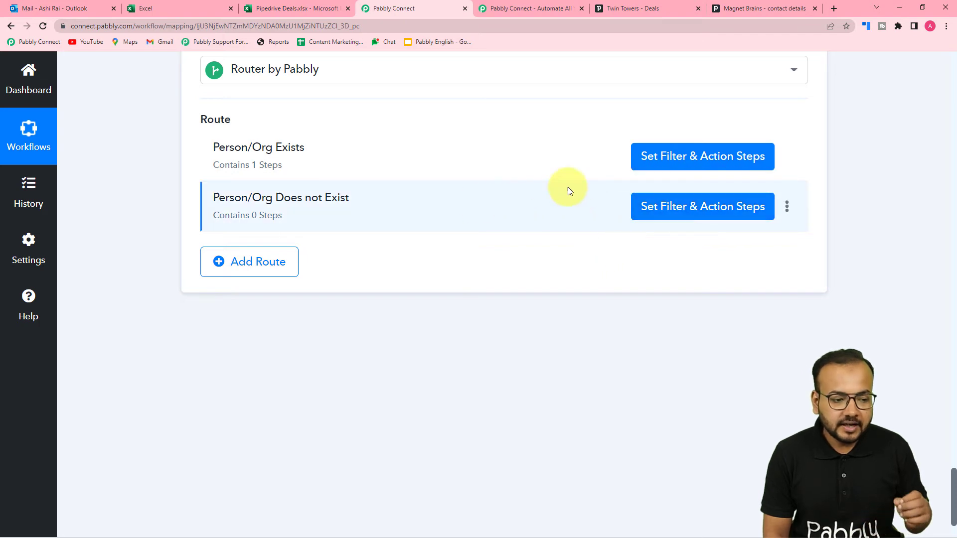
{"action": "left_click", "coordinate": [669, 212]}
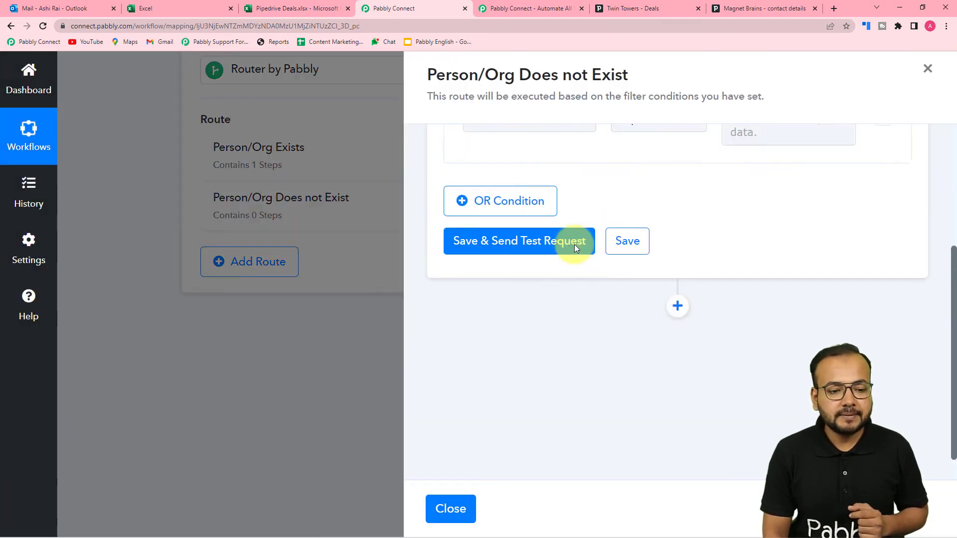
{"action": "scroll", "coordinate": [574, 245], "scroll_direction": "up", "scroll_amount": 4}
{"action": "scroll", "coordinate": [575, 244], "scroll_direction": "down", "scroll_amount": 1}
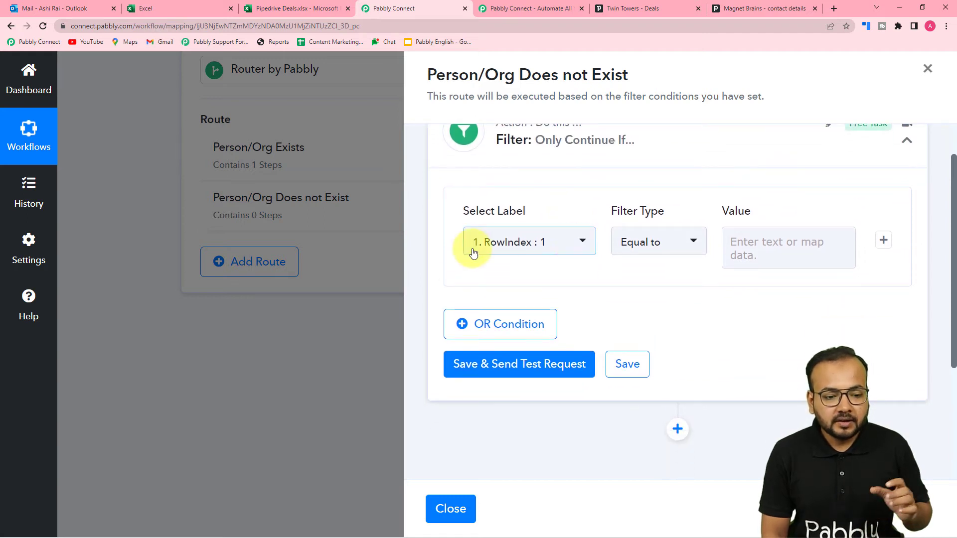
- Set the first filter condition to Data Items 0 Item Id from the PipeDrive Find Person step with filter type Does not exist
{"action": "left_click", "coordinate": [556, 249]}
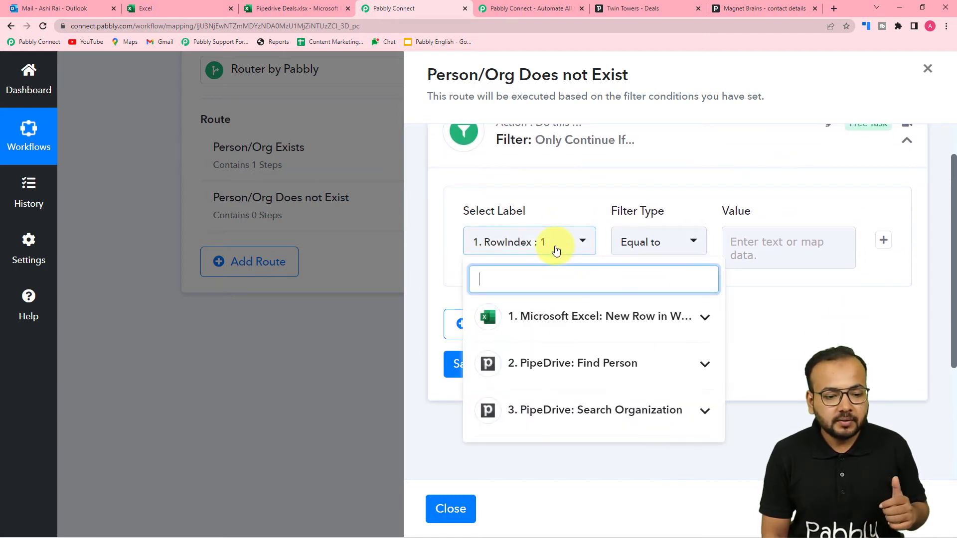
{"action": "left_click", "coordinate": [581, 375]}
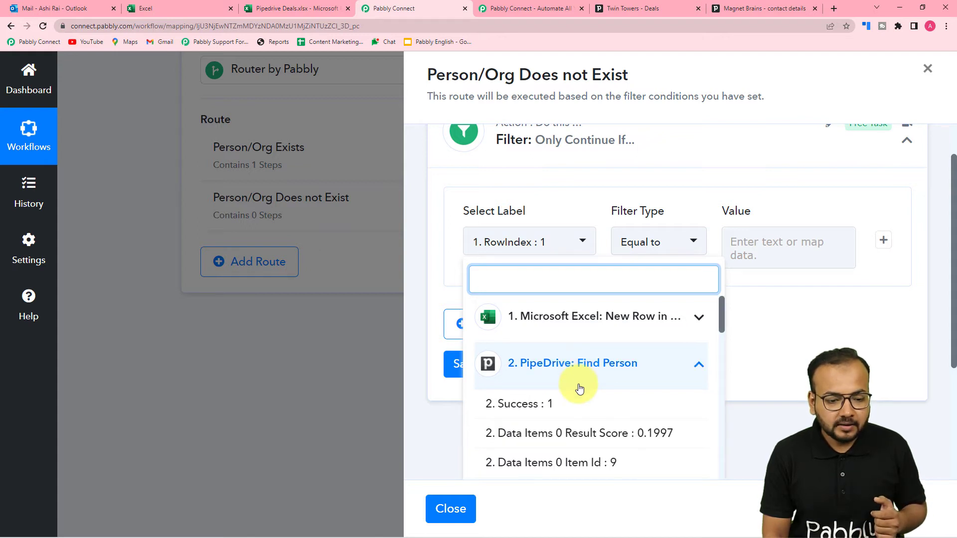
{"action": "scroll", "coordinate": [579, 388], "scroll_direction": "down", "scroll_amount": 2}
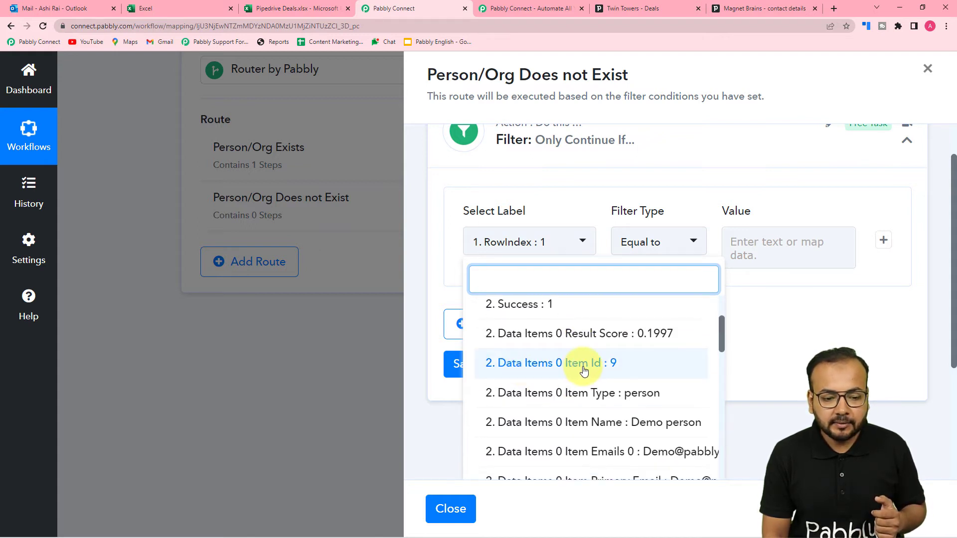
{"action": "left_click", "coordinate": [577, 370]}
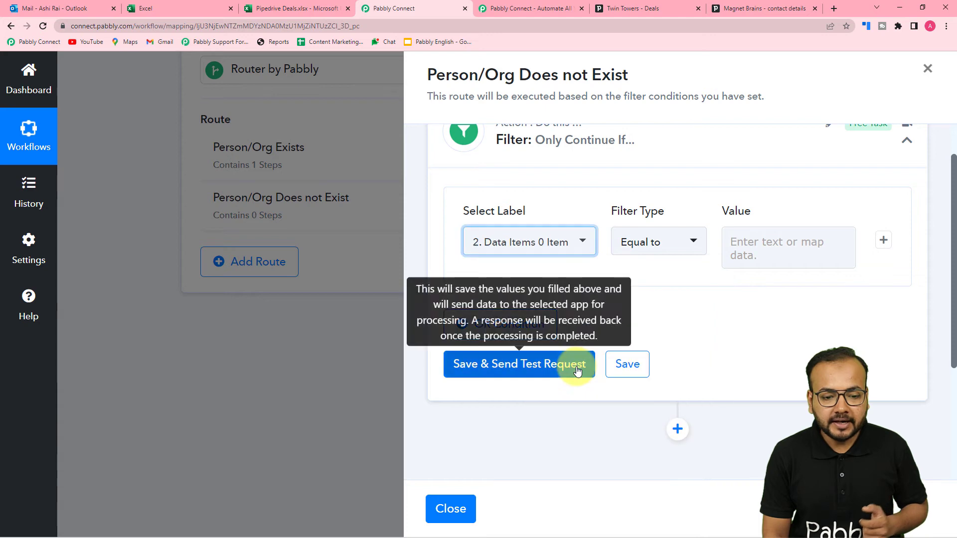
{"action": "left_click", "coordinate": [676, 252]}
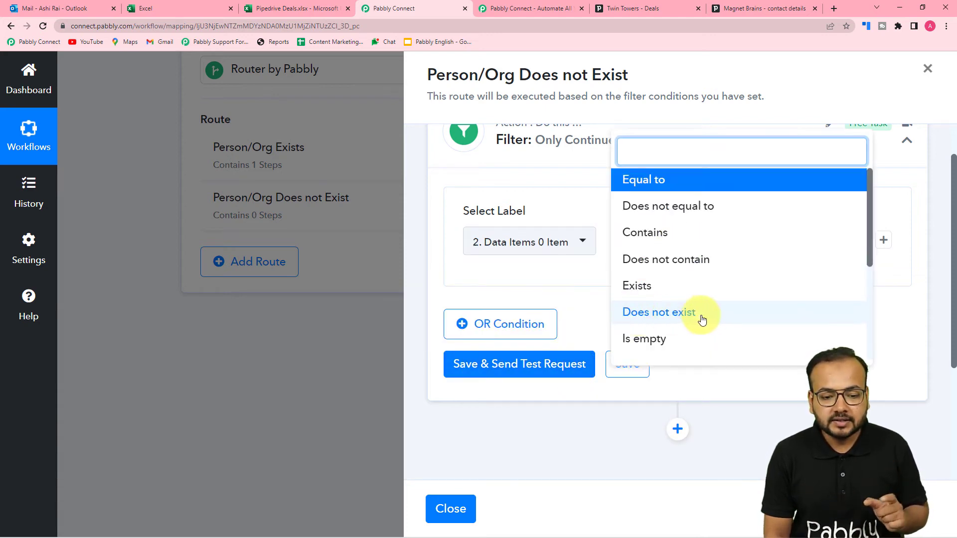
{"action": "left_click", "coordinate": [644, 314]}
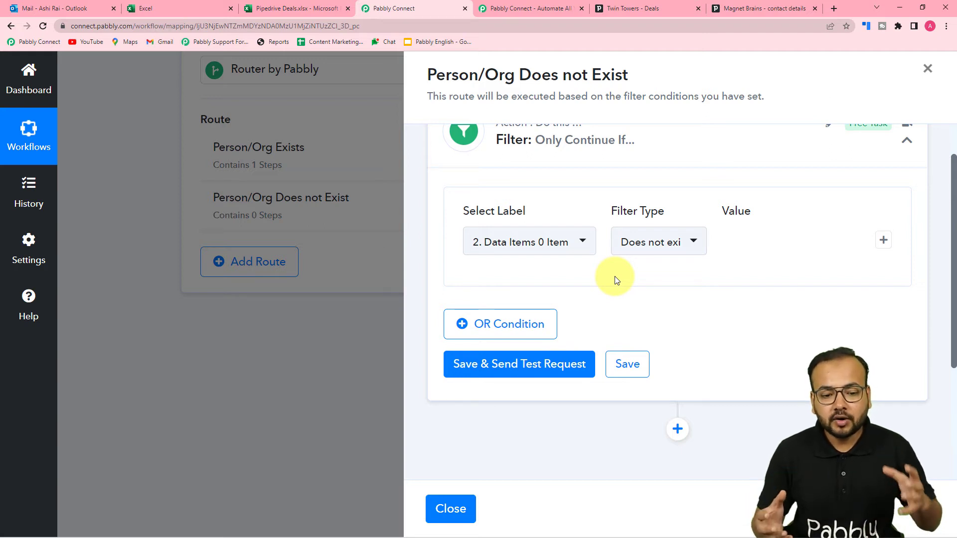
- Add a second filter condition requiring that Data Items 0 Item Id from the PipeDrive Search Organization step Does not exist
{"action": "left_click", "coordinate": [884, 243]}
{"action": "left_click", "coordinate": [578, 300]}
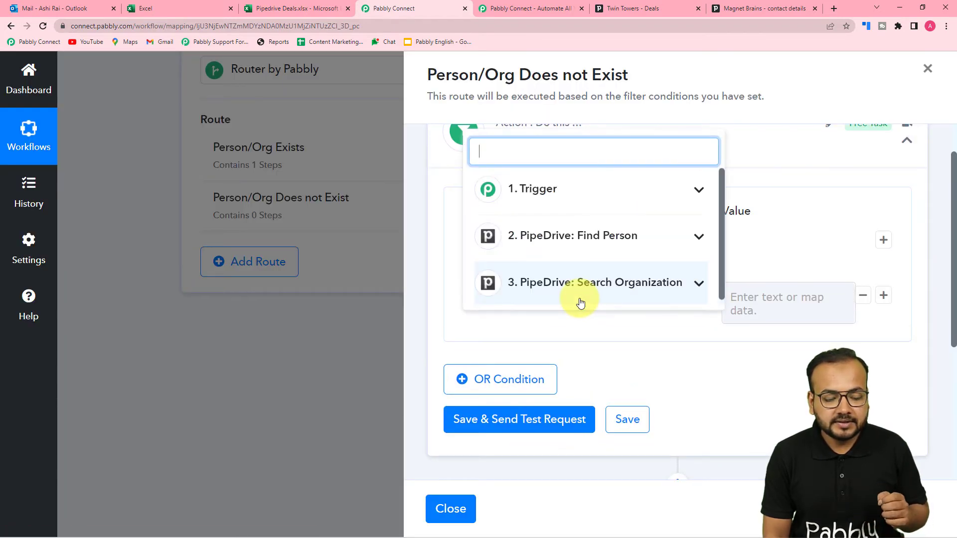
{"action": "scroll", "coordinate": [554, 250], "scroll_direction": "down", "scroll_amount": 1}
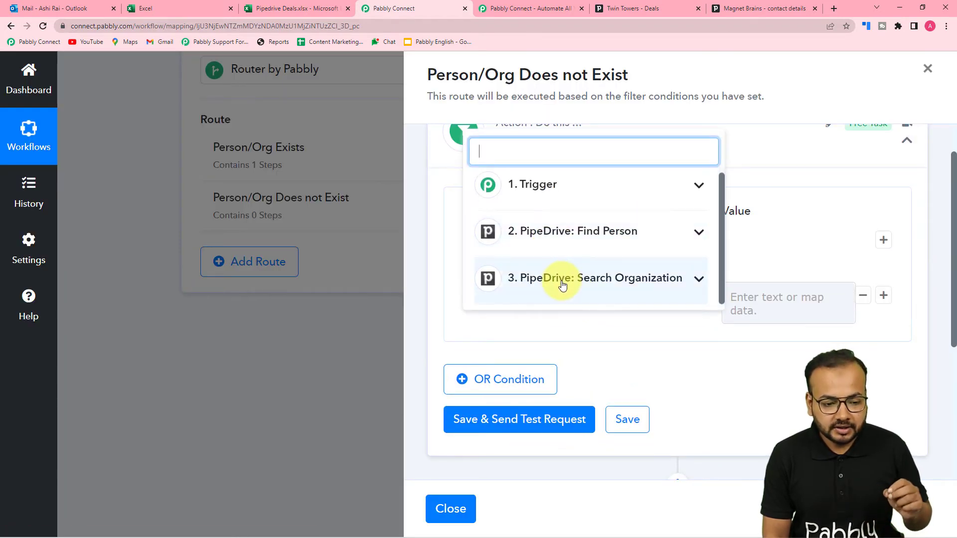
{"action": "left_click", "coordinate": [562, 284]}
{"action": "scroll", "coordinate": [565, 279], "scroll_direction": "down", "scroll_amount": 2}
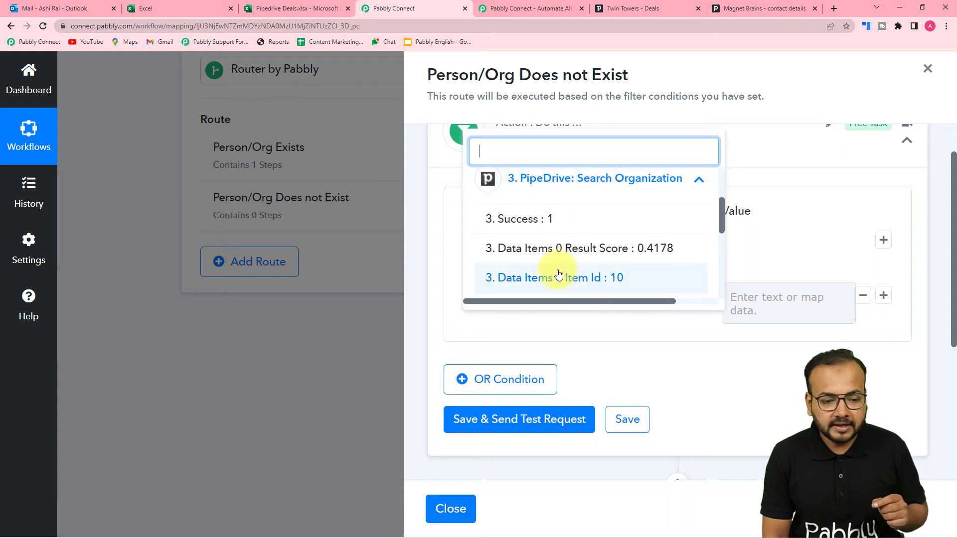
{"action": "left_click", "coordinate": [611, 283]}
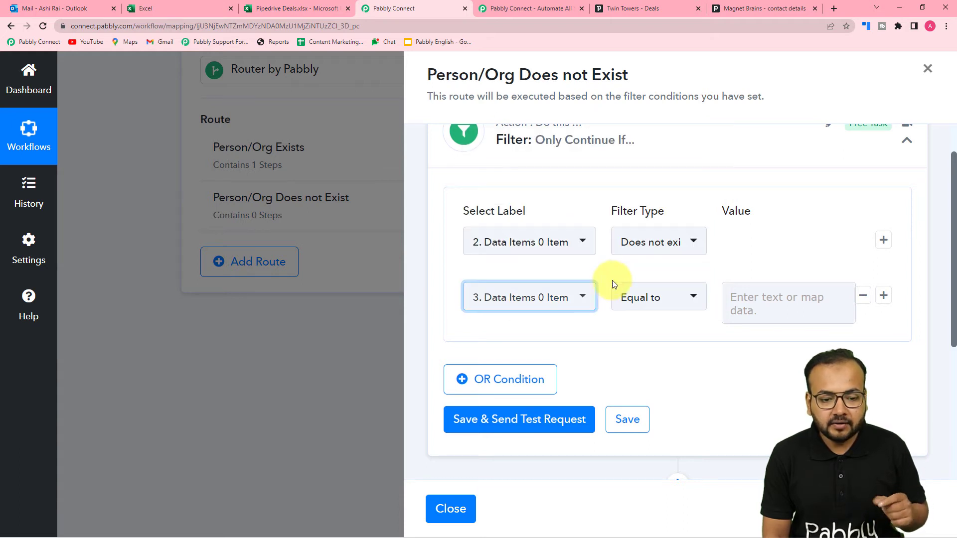
{"action": "left_click", "coordinate": [697, 300]}
{"action": "scroll", "coordinate": [663, 258], "scroll_direction": "down", "scroll_amount": 2}
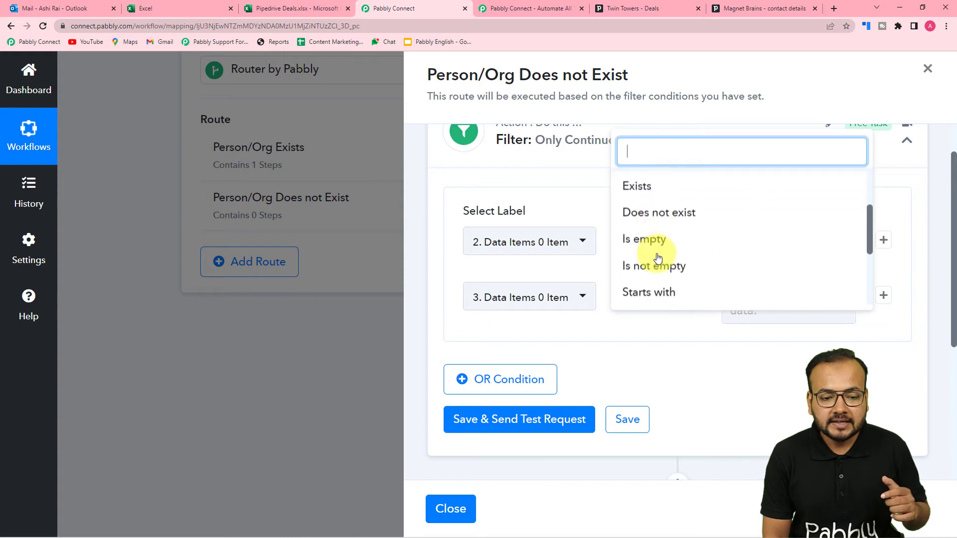
{"action": "left_click", "coordinate": [658, 213]}
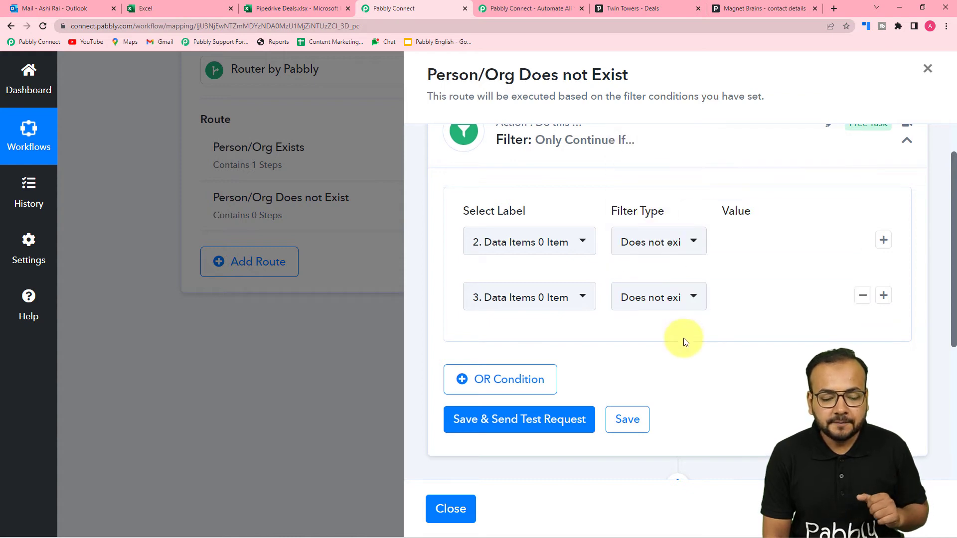
- Save the Person/Org Does not Exist filter with a test request and review the response
{"action": "scroll", "coordinate": [683, 337], "scroll_direction": "down", "scroll_amount": 2}
{"action": "left_click", "coordinate": [551, 320]}
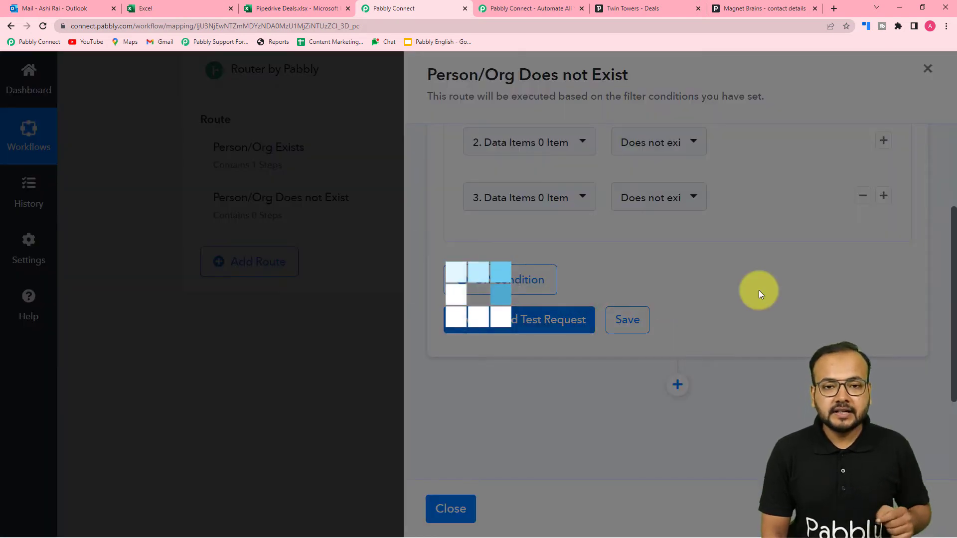
{"action": "scroll", "coordinate": [758, 290], "scroll_direction": "down", "scroll_amount": 4}
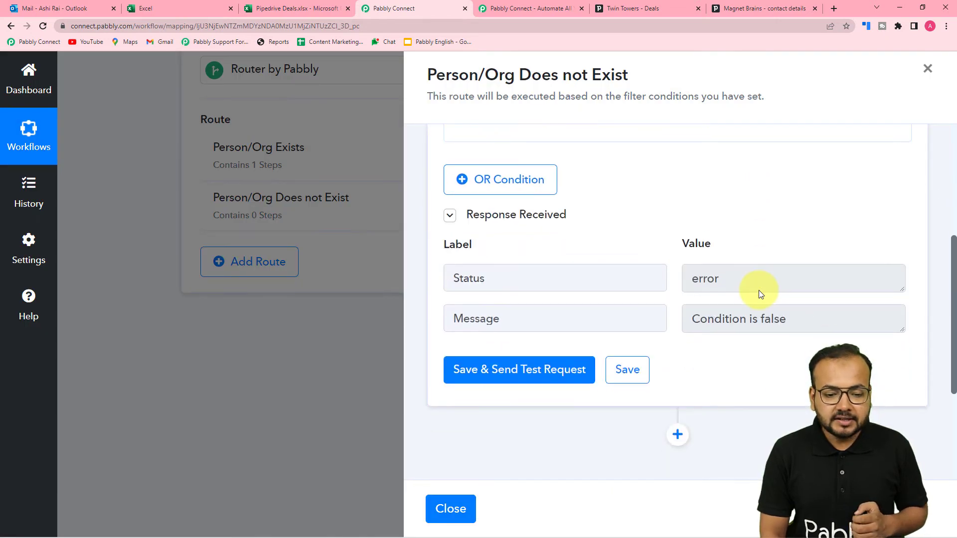
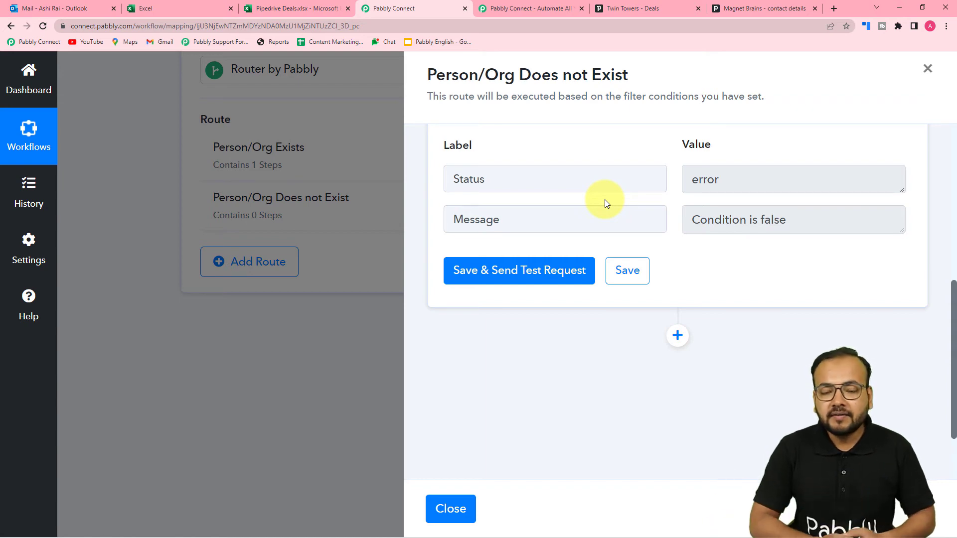
{"action": "scroll", "coordinate": [605, 200], "scroll_direction": "up", "scroll_amount": 4}
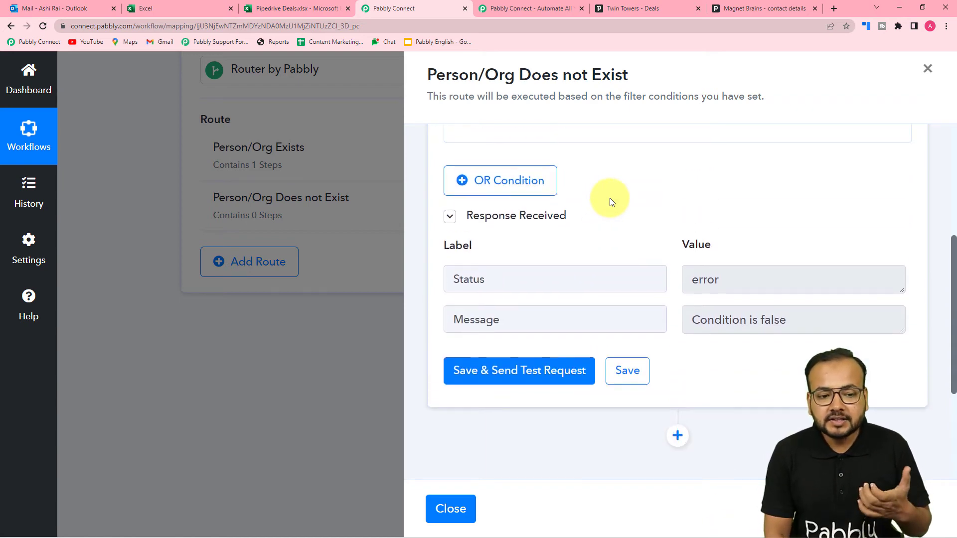
{"action": "scroll", "coordinate": [686, 280], "scroll_direction": "down", "scroll_amount": 1}
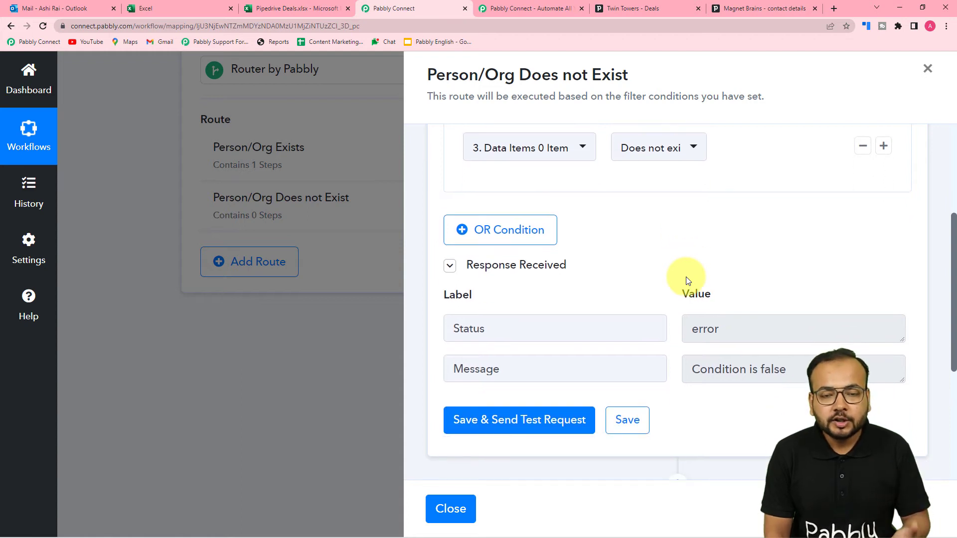
- Add a PipeDrive Create Organization action after the route's filter and connect it through the existing PipeDrive #46 connection
{"action": "scroll", "coordinate": [686, 279], "scroll_direction": "down", "scroll_amount": 3}
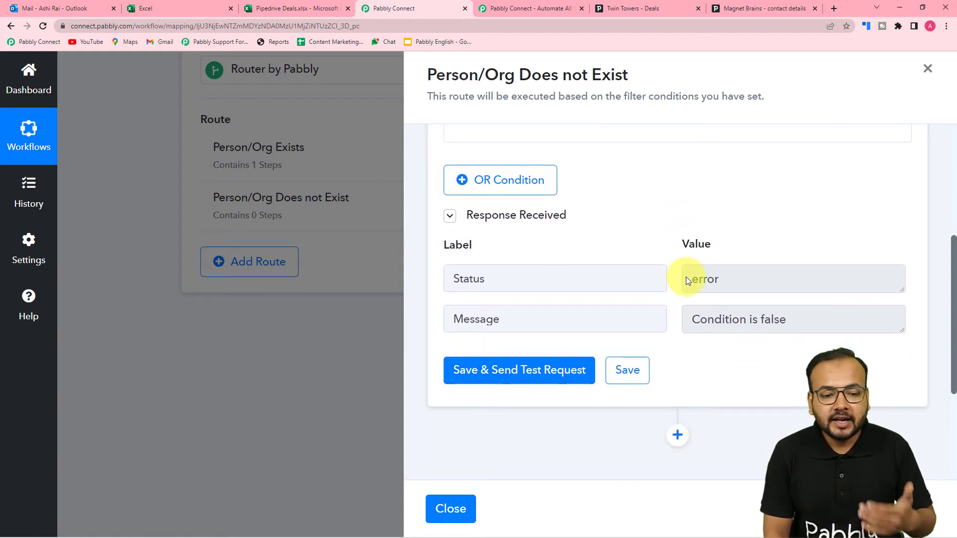
{"action": "scroll", "coordinate": [686, 278], "scroll_direction": "down", "scroll_amount": 1}
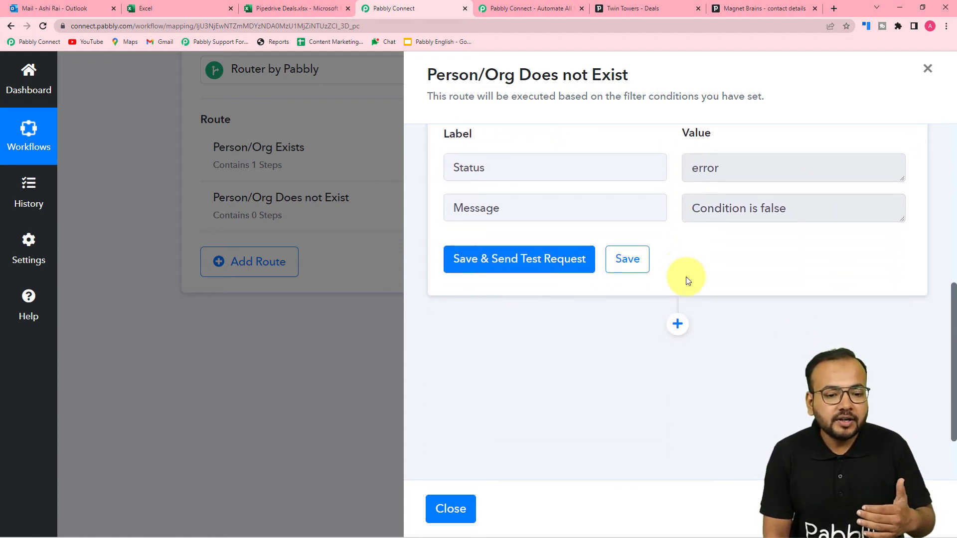
{"action": "scroll", "coordinate": [686, 278], "scroll_direction": "up", "scroll_amount": 1}
{"action": "scroll", "coordinate": [686, 277], "scroll_direction": "down", "scroll_amount": 1}
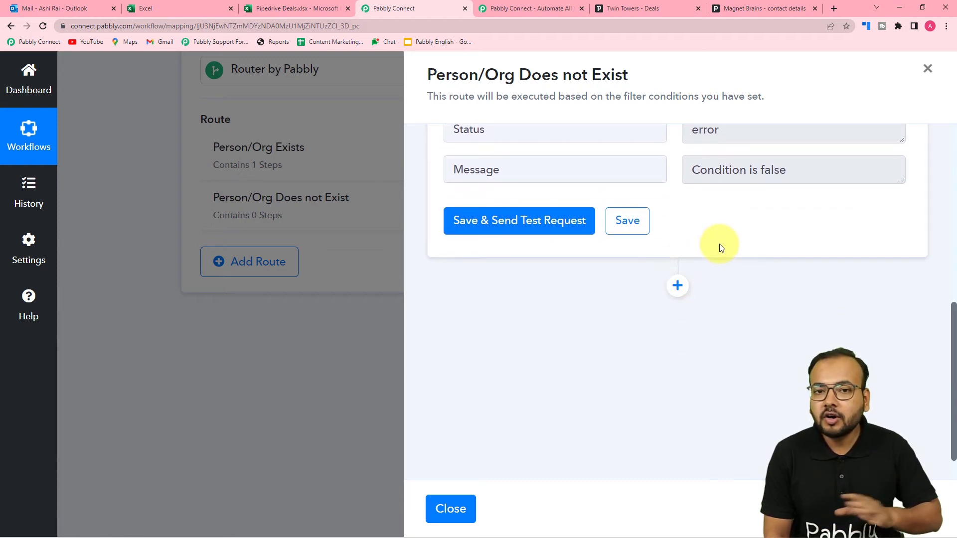
{"action": "scroll", "coordinate": [720, 244], "scroll_direction": "down", "scroll_amount": 1}
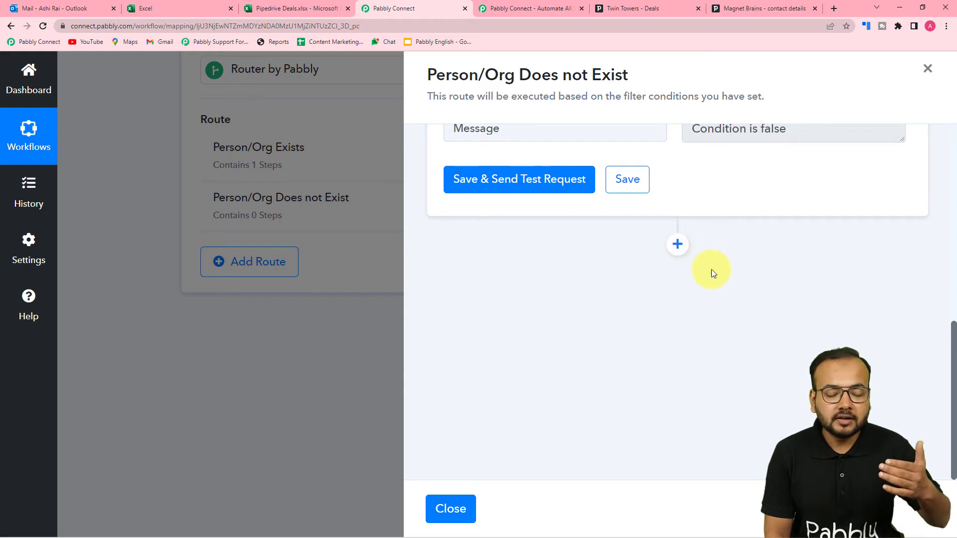
{"action": "left_click", "coordinate": [677, 244]}
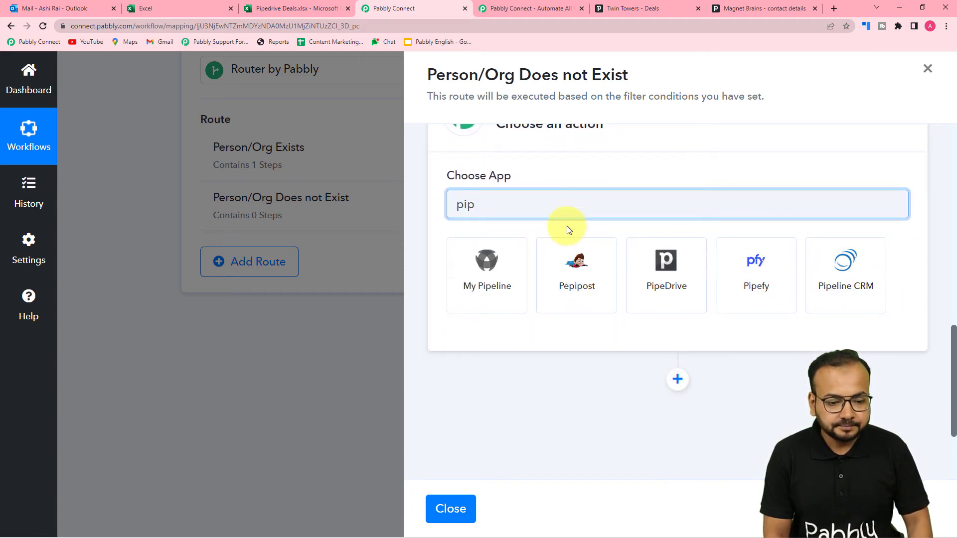
{"action": "left_click", "coordinate": [665, 272]}
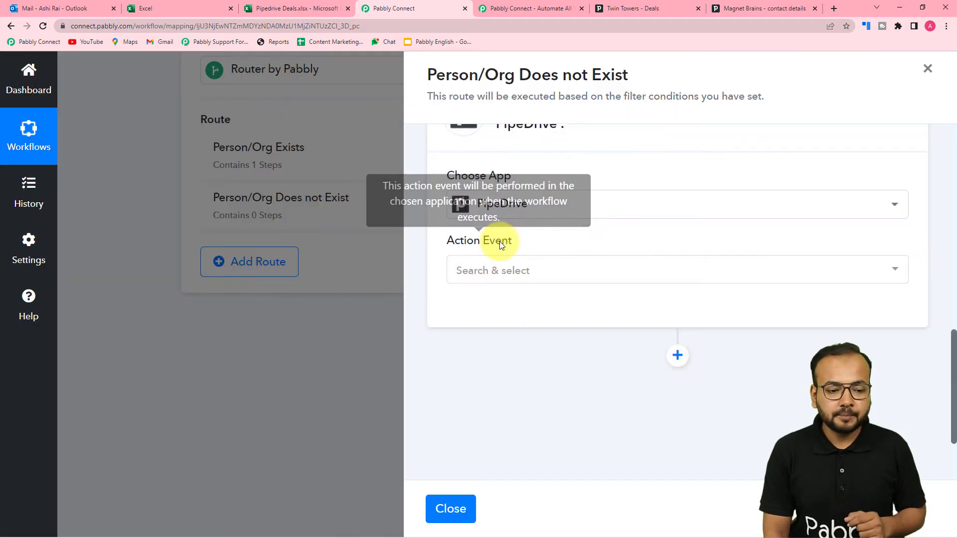
{"action": "scroll", "coordinate": [499, 241], "scroll_direction": "down", "scroll_amount": 2}
{"action": "left_click", "coordinate": [503, 179]}
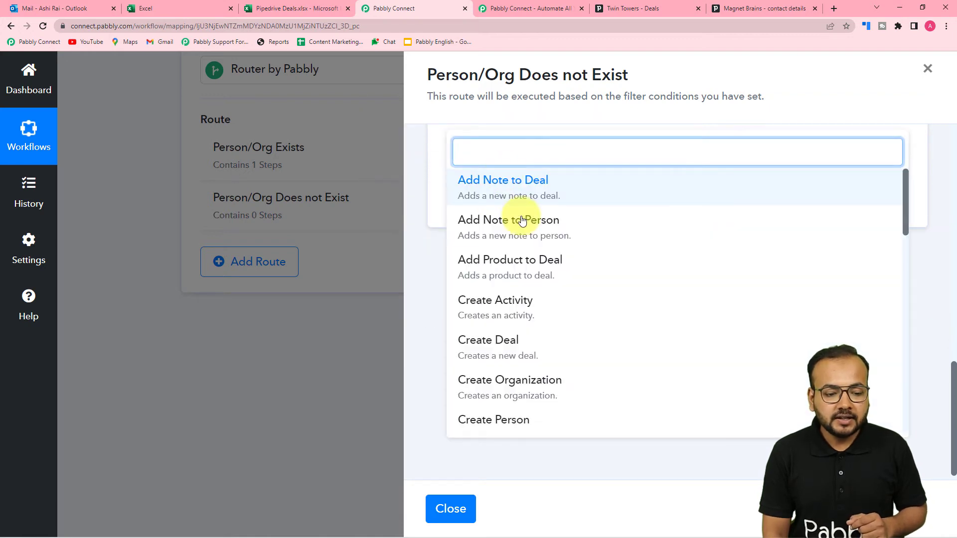
{"action": "left_click", "coordinate": [501, 388]}
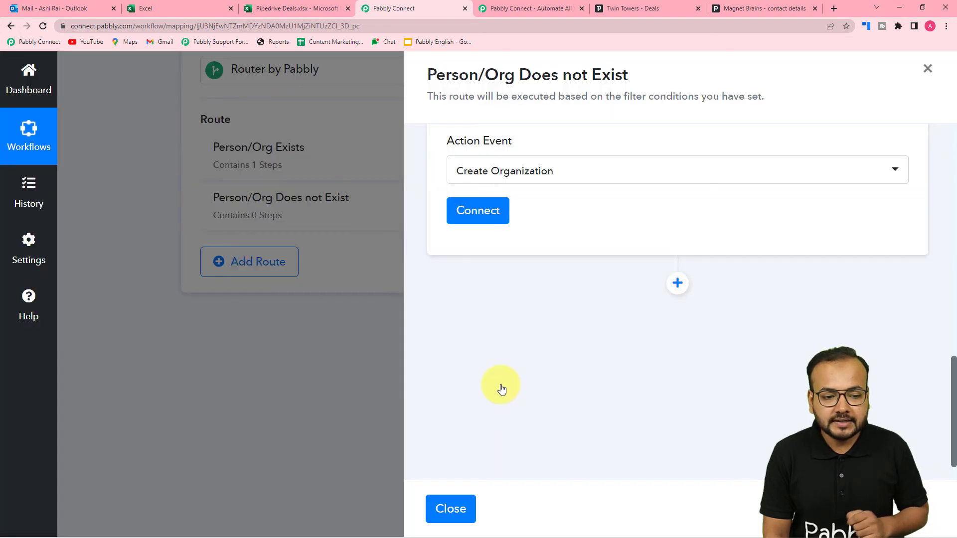
{"action": "left_click", "coordinate": [469, 214]}
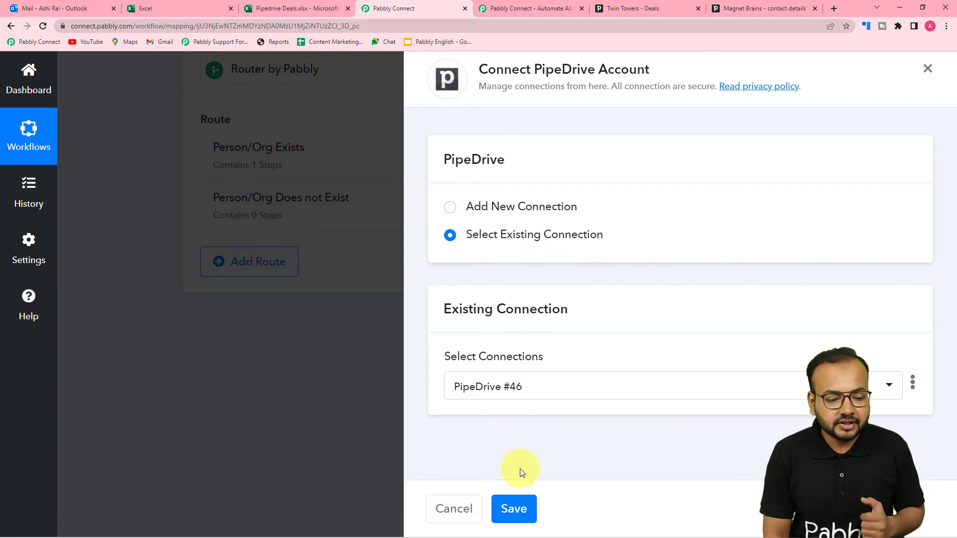
{"action": "left_click", "coordinate": [518, 508]}
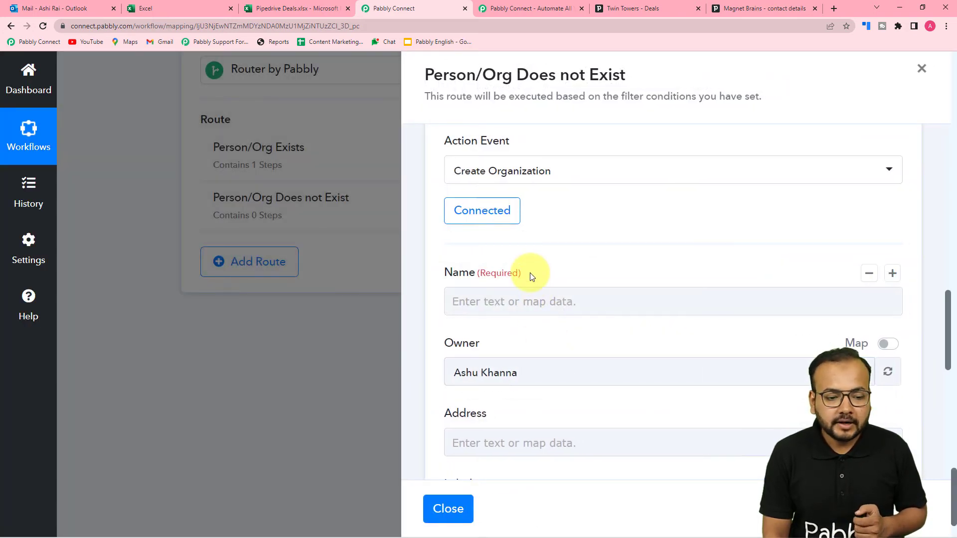
- Map the new organization's Name to RowData 0 from the Microsoft Excel New Row in Worksheet step
{"action": "left_click", "coordinate": [530, 301]}
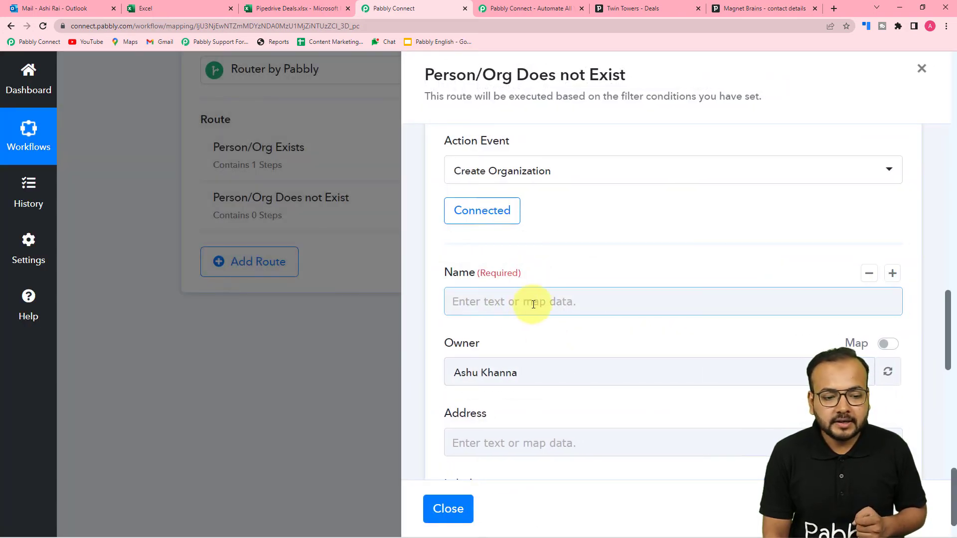
{"action": "scroll", "coordinate": [530, 302], "scroll_direction": "down", "scroll_amount": 1}
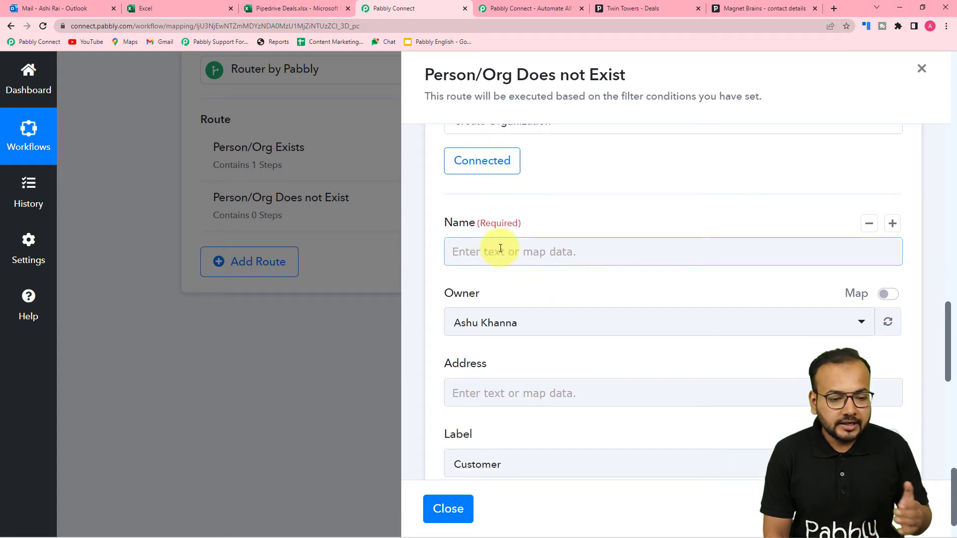
{"action": "left_click", "coordinate": [509, 258]}
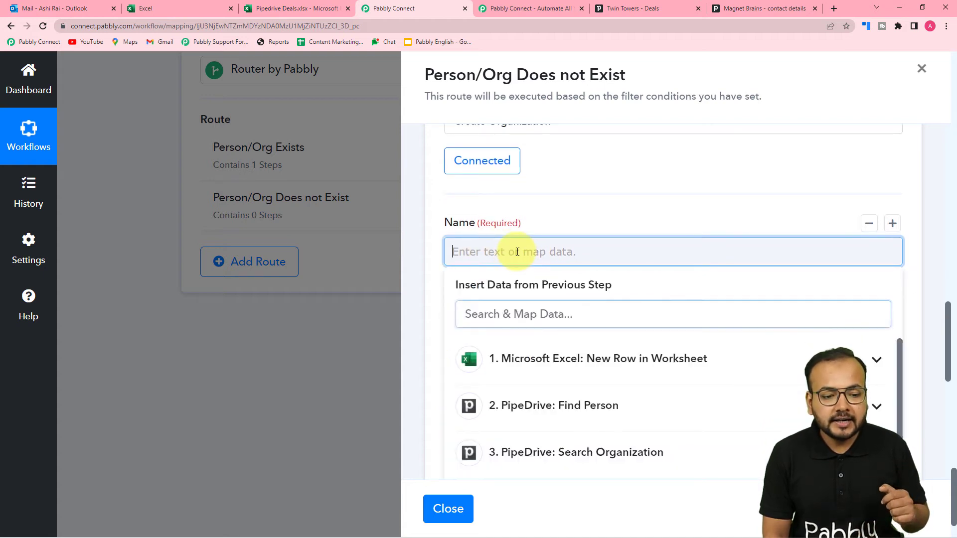
{"action": "scroll", "coordinate": [513, 256], "scroll_direction": "down", "scroll_amount": 2}
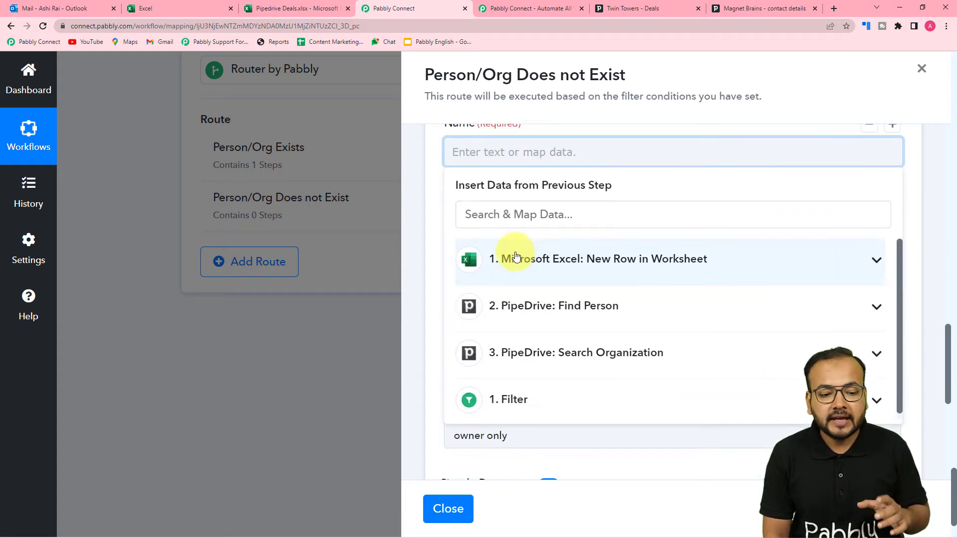
{"action": "left_click", "coordinate": [574, 272]}
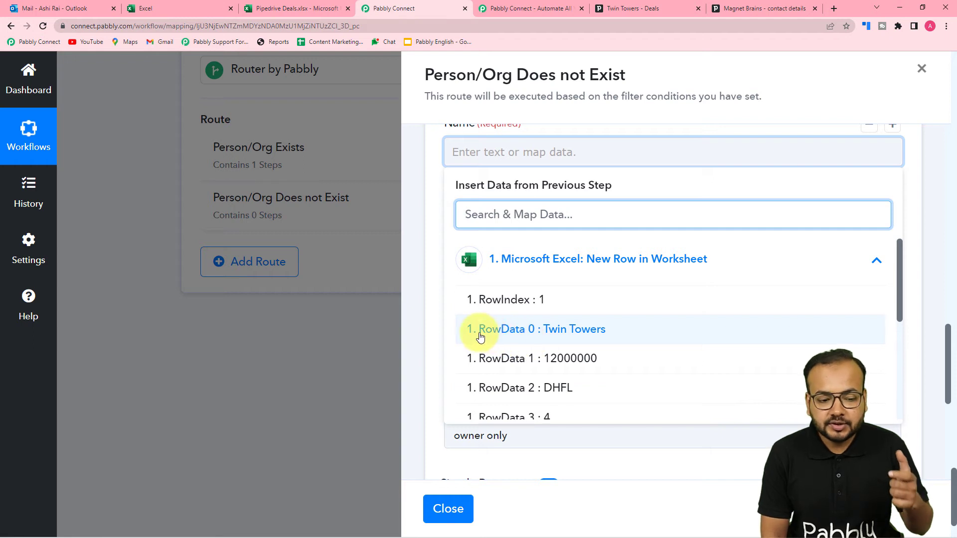
{"action": "left_click", "coordinate": [521, 334]}
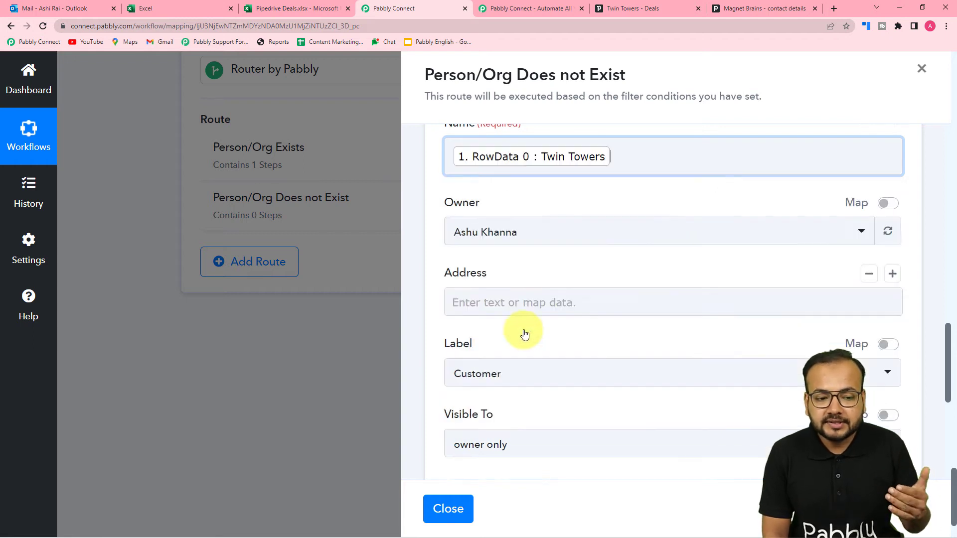
{"action": "left_click", "coordinate": [452, 241]}
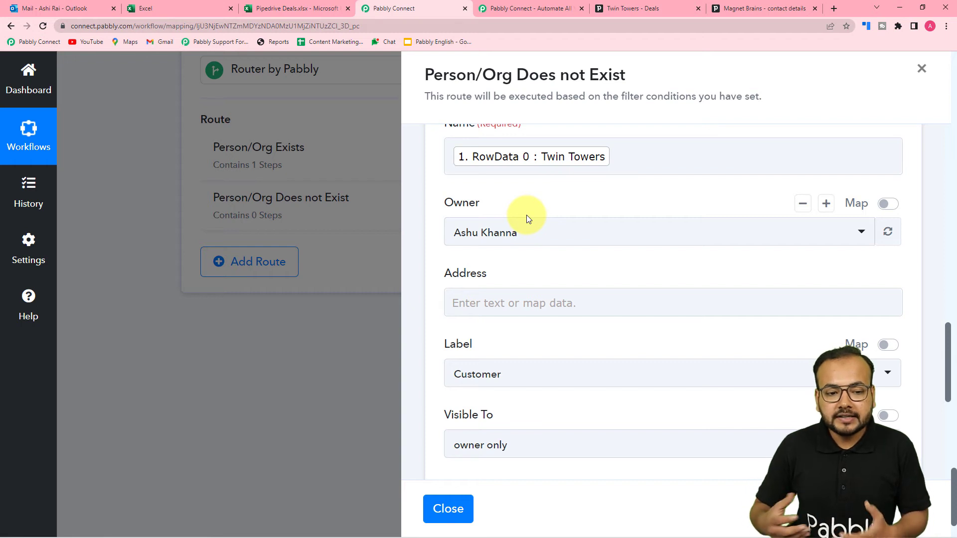
- Replace the organization's Name mapping with RowData 2 from the Microsoft Excel New Row in Worksheet step
{"action": "scroll", "coordinate": [573, 207], "scroll_direction": "up", "scroll_amount": 1}
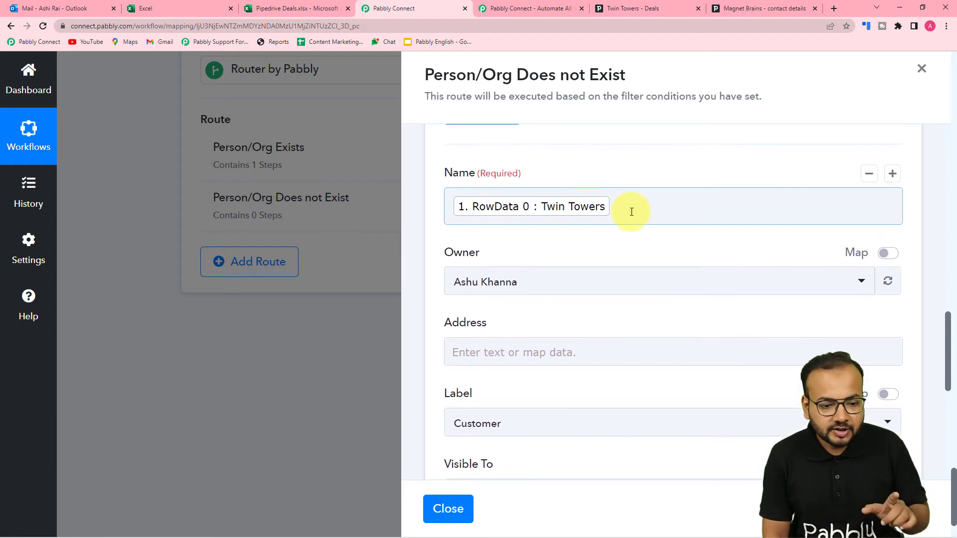
{"action": "left_click", "coordinate": [631, 212]}
{"action": "key", "text": "BackSpace"}
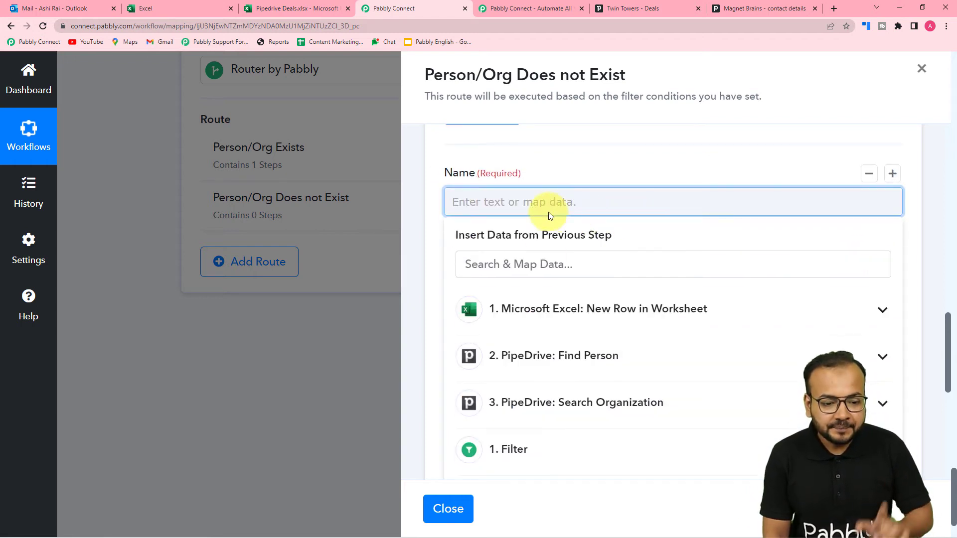
{"action": "left_click", "coordinate": [545, 306]}
{"action": "scroll", "coordinate": [522, 357], "scroll_direction": "down", "scroll_amount": 2}
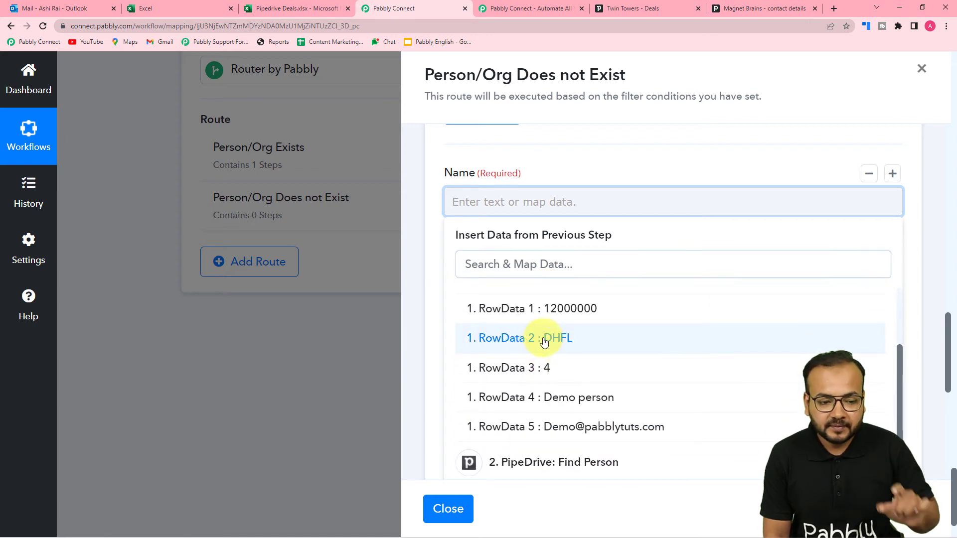
{"action": "left_click", "coordinate": [543, 349]}
{"action": "left_click", "coordinate": [524, 161]}
{"action": "scroll", "coordinate": [524, 161], "scroll_direction": "down", "scroll_amount": 2}
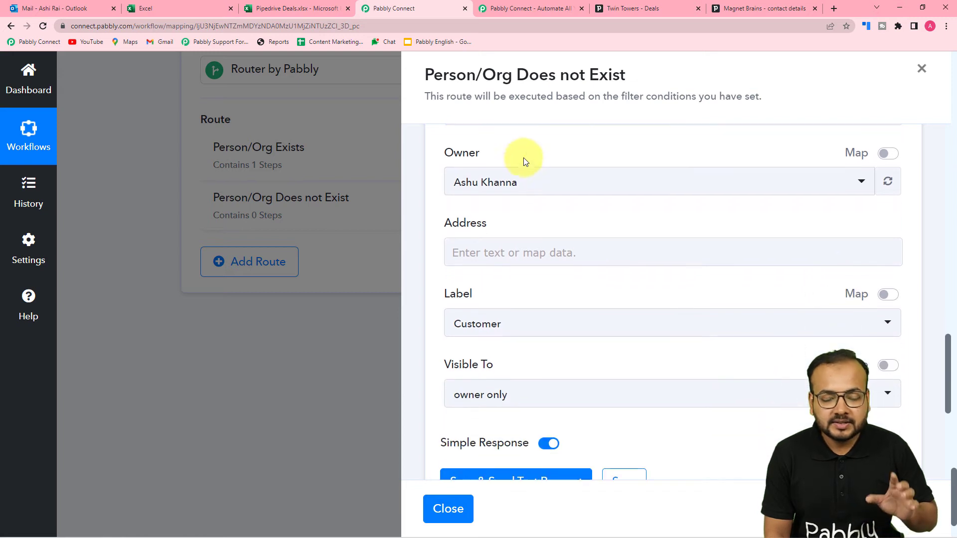
{"action": "scroll", "coordinate": [474, 187], "scroll_direction": "up", "scroll_amount": 2}
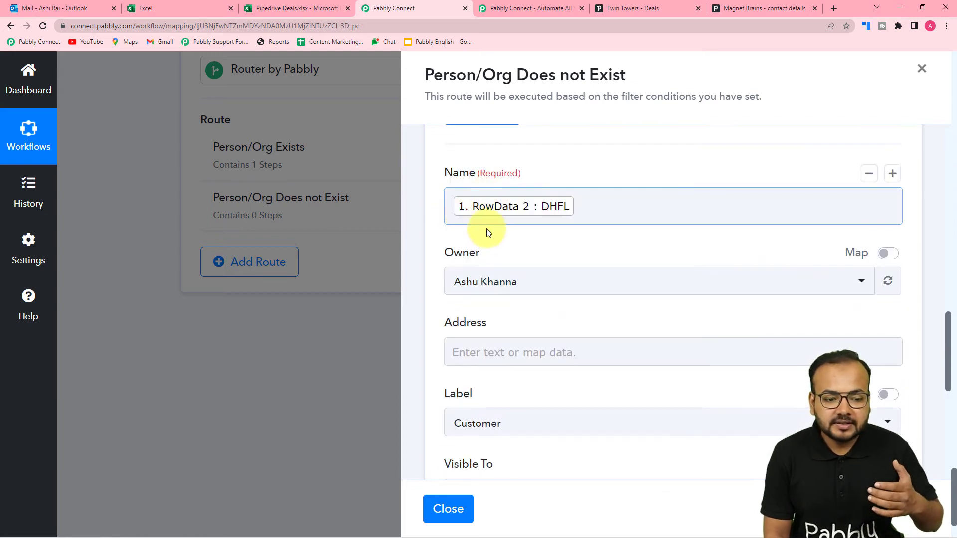
- Leave the organization's Address empty and choose Customer as its Label
{"action": "scroll", "coordinate": [516, 232], "scroll_direction": "up", "scroll_amount": 1}
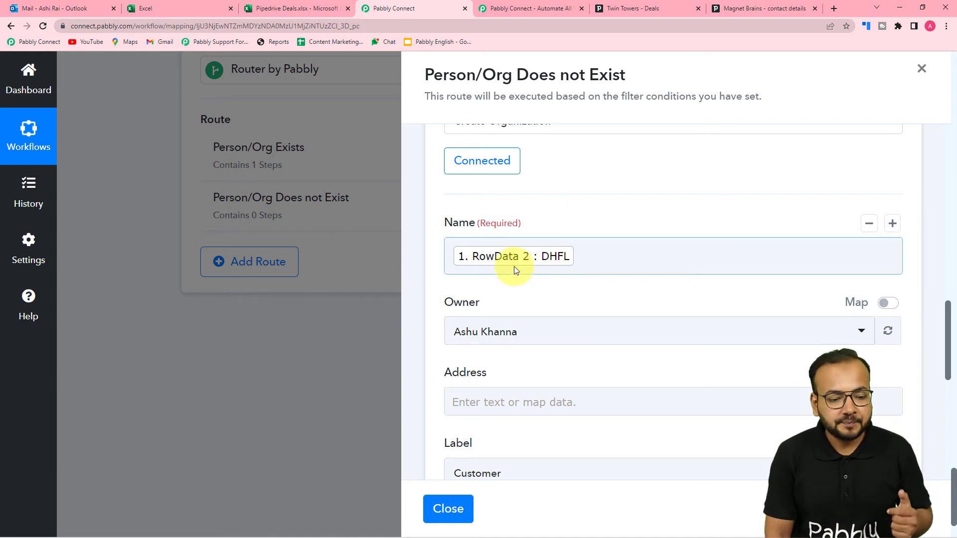
{"action": "scroll", "coordinate": [514, 267], "scroll_direction": "down", "scroll_amount": 3}
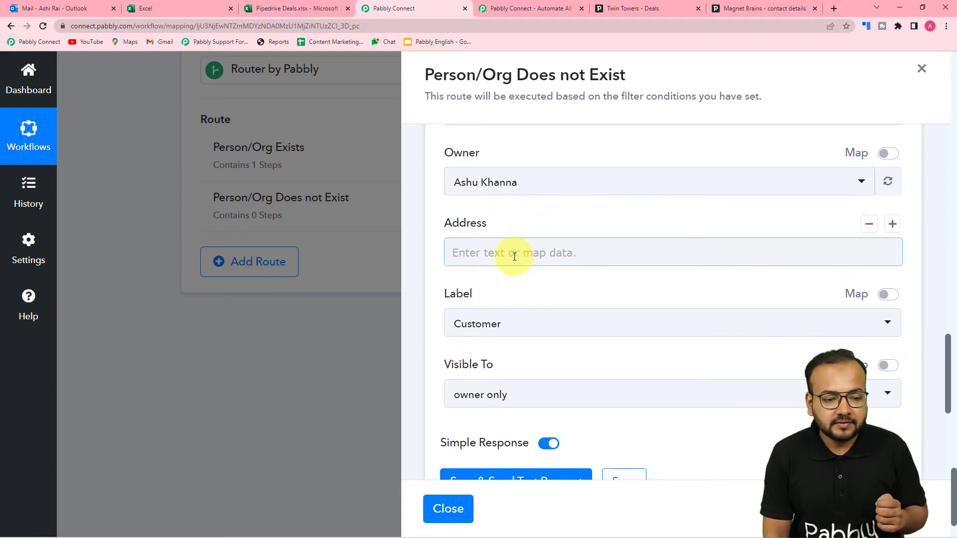
{"action": "scroll", "coordinate": [478, 234], "scroll_direction": "down", "scroll_amount": 1}
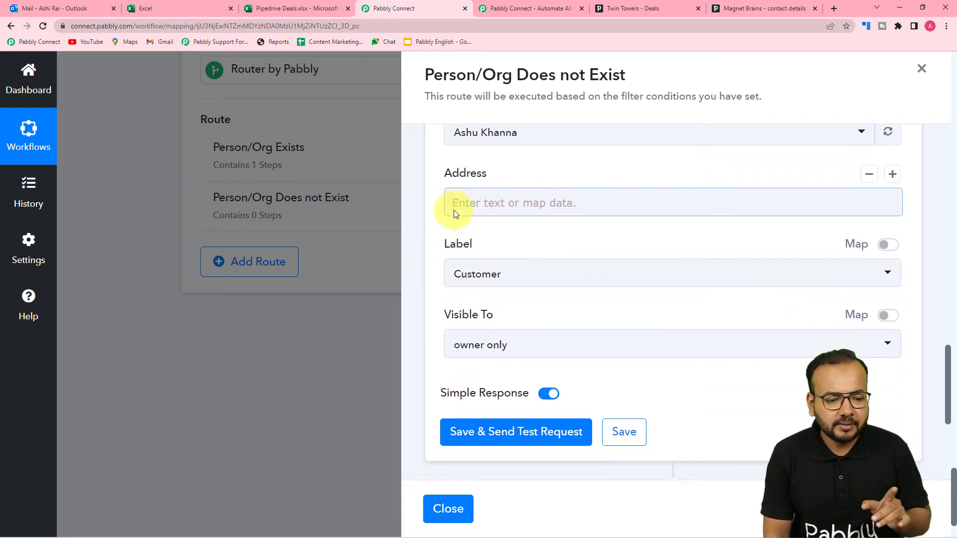
{"action": "scroll", "coordinate": [643, 200], "scroll_direction": "down", "scroll_amount": 1}
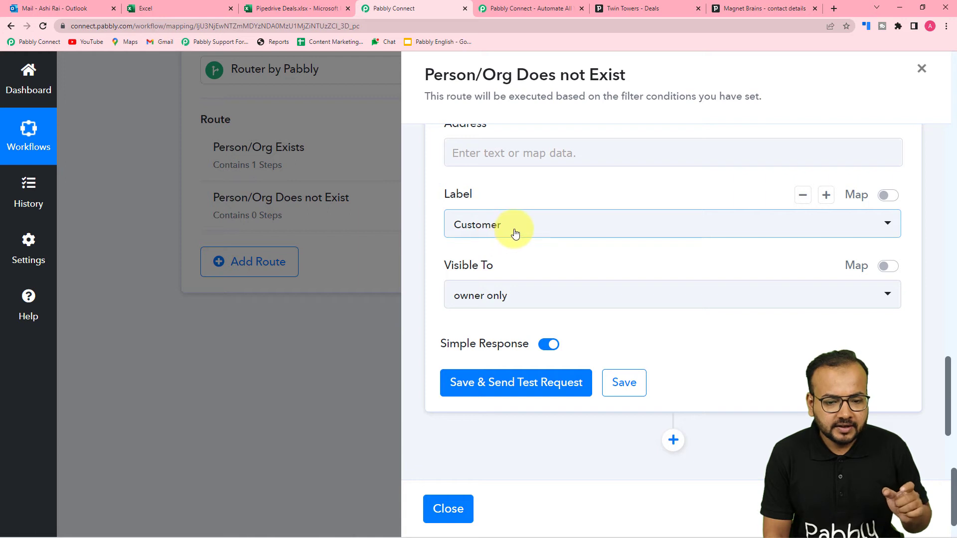
{"action": "left_click", "coordinate": [482, 228]}
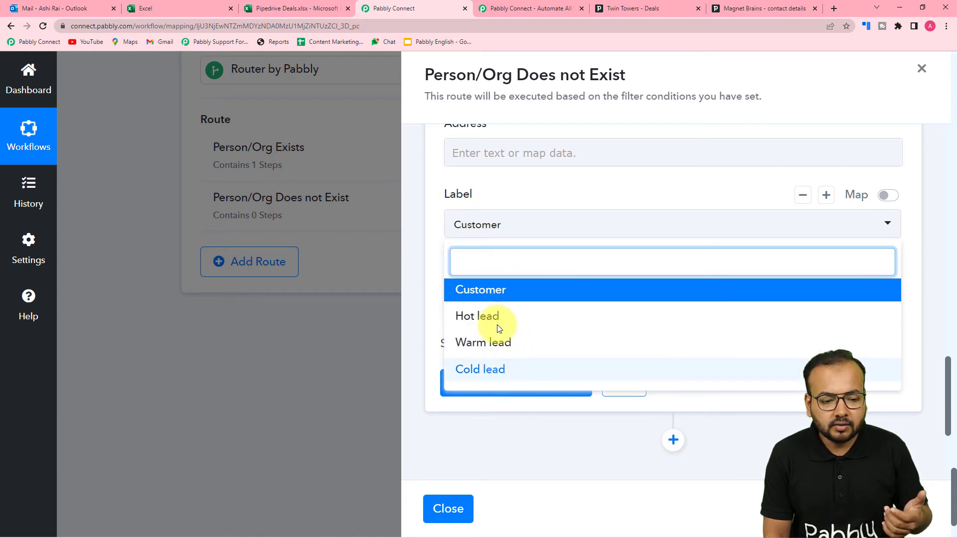
{"action": "left_click", "coordinate": [481, 288]}
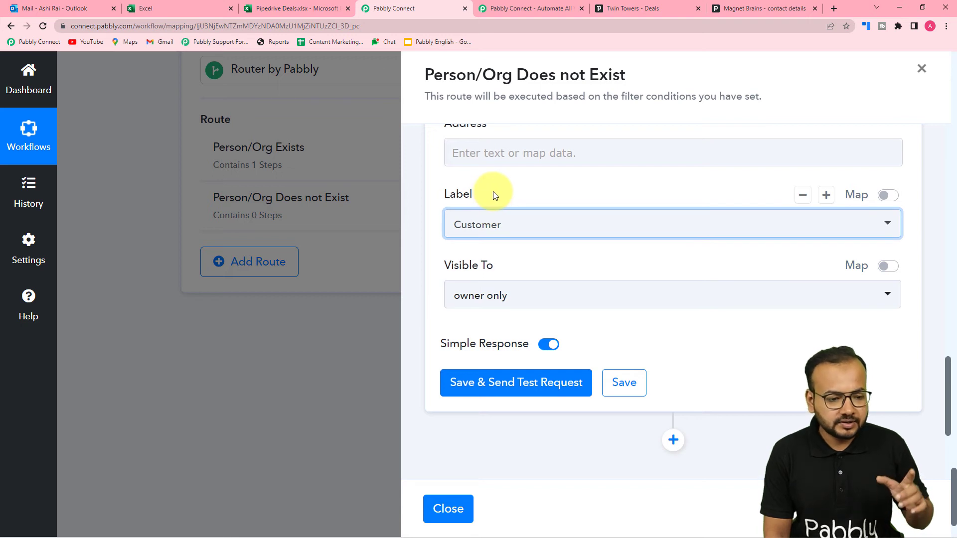
- Set the organization's Visible To option to owner's visibility group
{"action": "scroll", "coordinate": [495, 195], "scroll_direction": "up", "scroll_amount": 7}
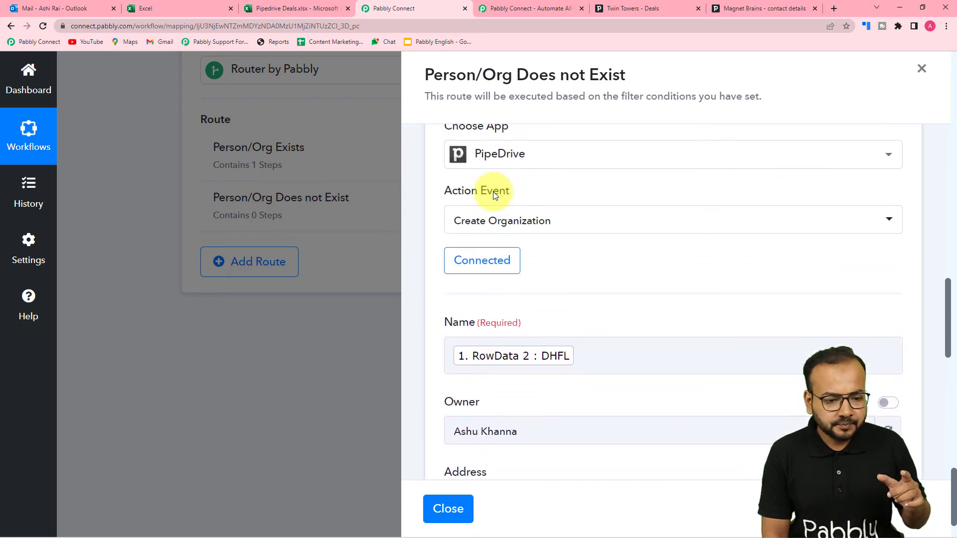
{"action": "scroll", "coordinate": [493, 191], "scroll_direction": "down", "scroll_amount": 9}
{"action": "scroll", "coordinate": [512, 144], "scroll_direction": "up", "scroll_amount": 2}
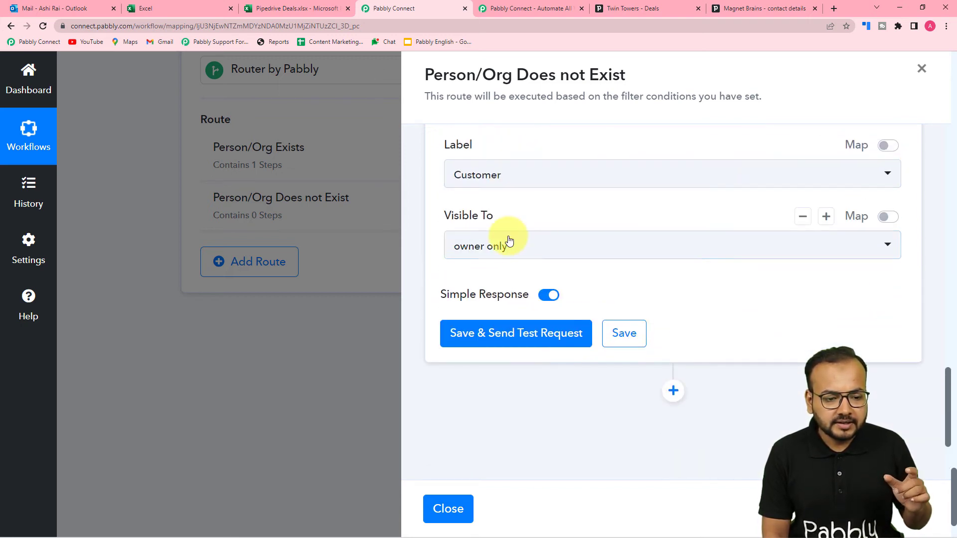
{"action": "left_click", "coordinate": [506, 244]}
{"action": "left_click", "coordinate": [513, 337]}
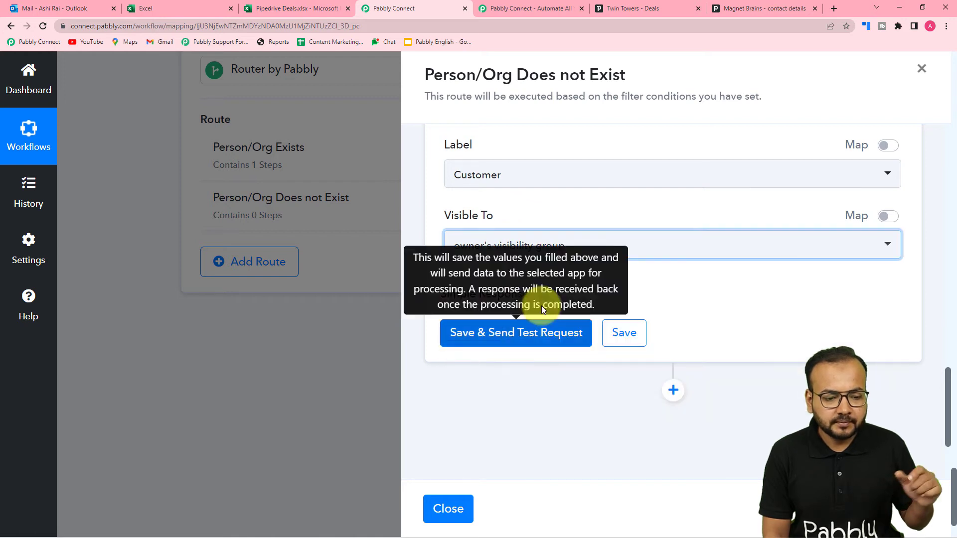
{"action": "left_click", "coordinate": [641, 287]}
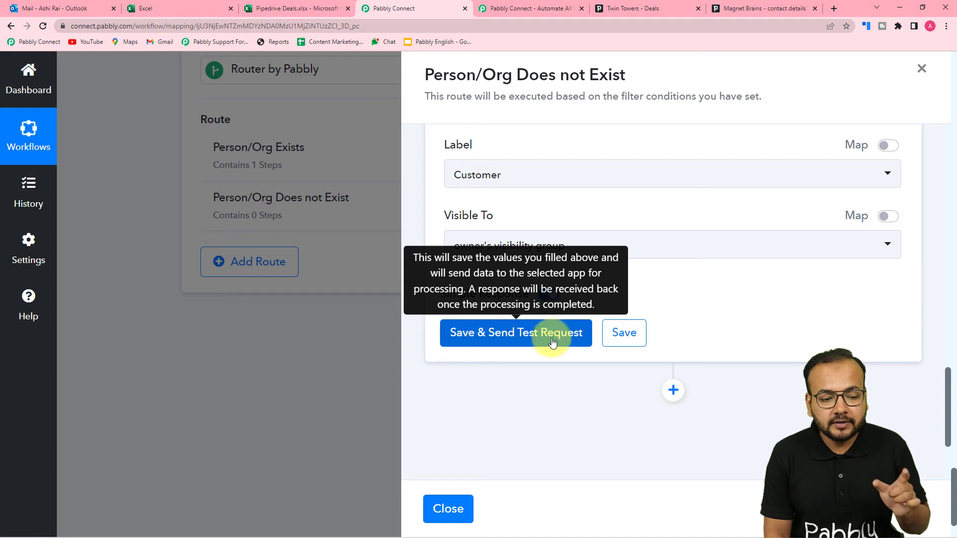
- Save the Create Organization action without sending a test request
{"action": "scroll", "coordinate": [641, 340], "scroll_direction": "up", "scroll_amount": 6}
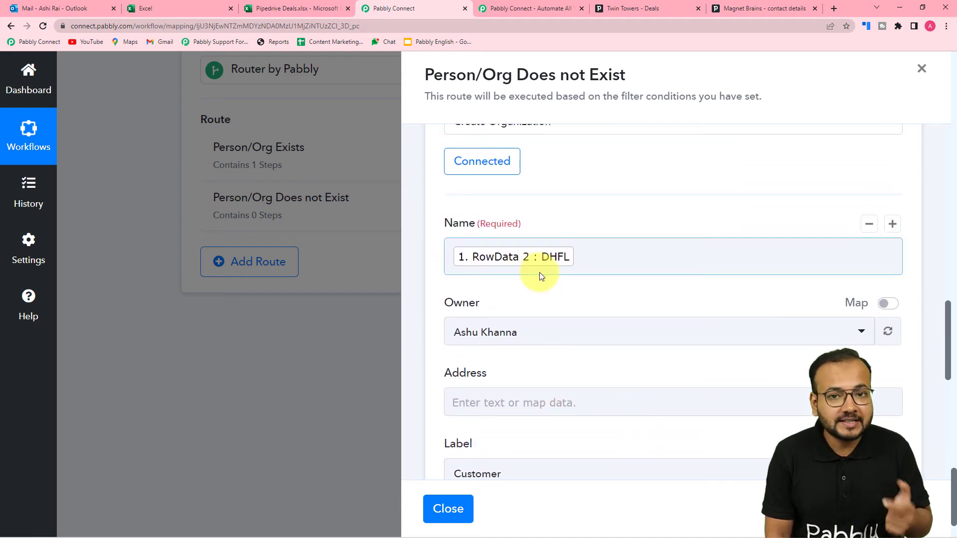
{"action": "scroll", "coordinate": [539, 273], "scroll_direction": "down", "scroll_amount": 10}
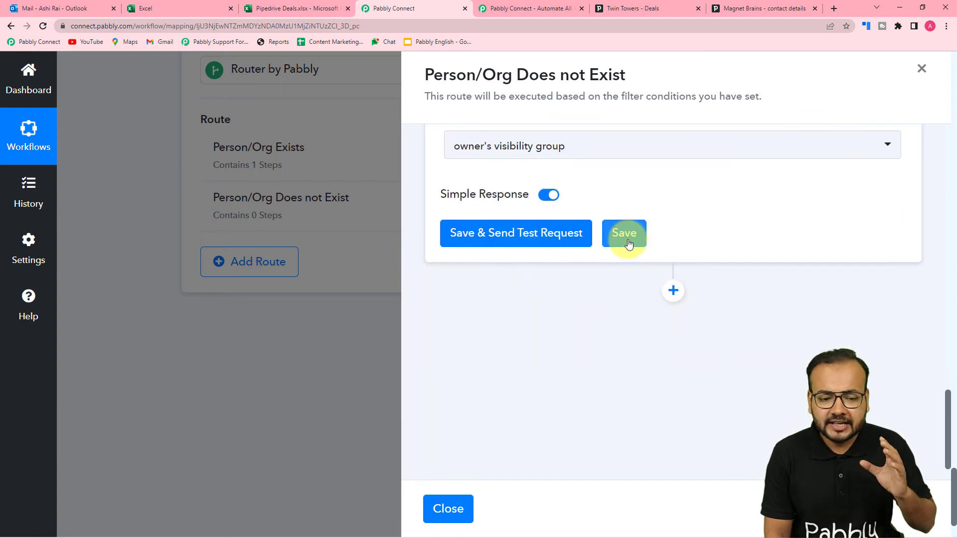
{"action": "left_click", "coordinate": [626, 234]}
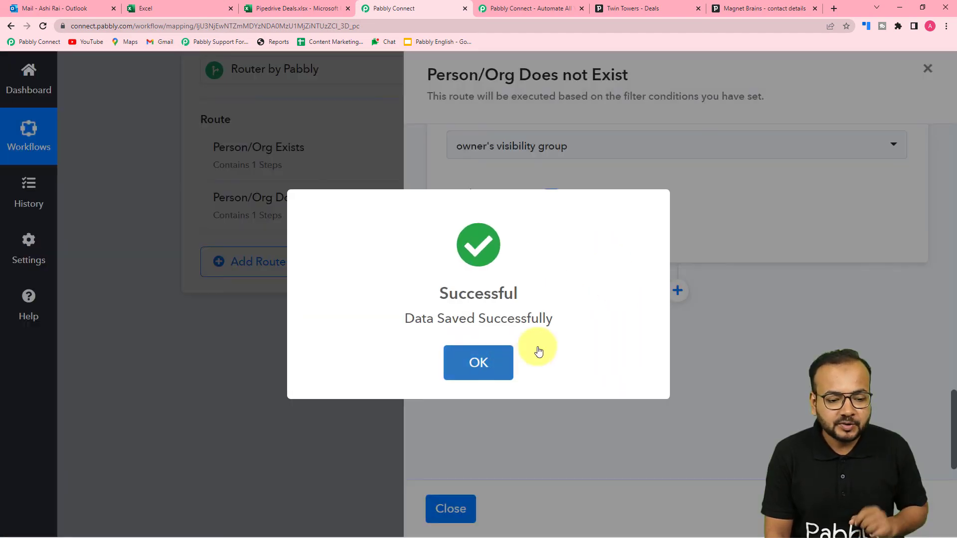
- Add another PipeDrive action after Create Organization in the Person/Org Does not Exist route
{"action": "left_click", "coordinate": [536, 349]}
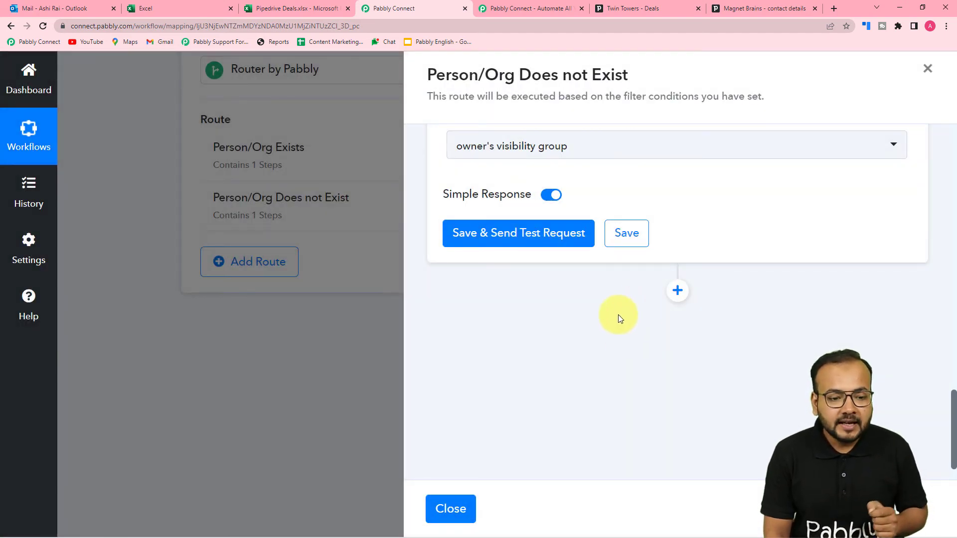
{"action": "scroll", "coordinate": [618, 315], "scroll_direction": "up", "scroll_amount": 10}
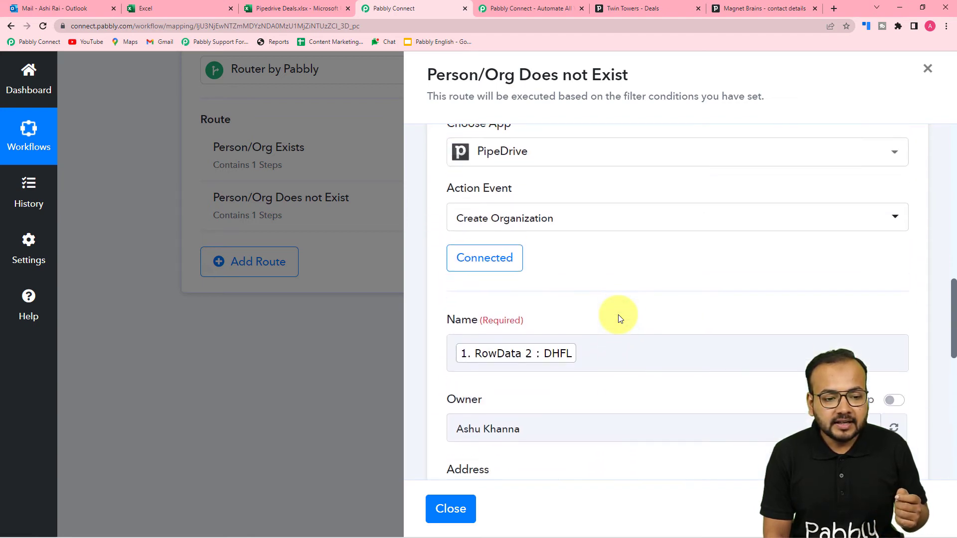
{"action": "scroll", "coordinate": [618, 315], "scroll_direction": "down", "scroll_amount": 10}
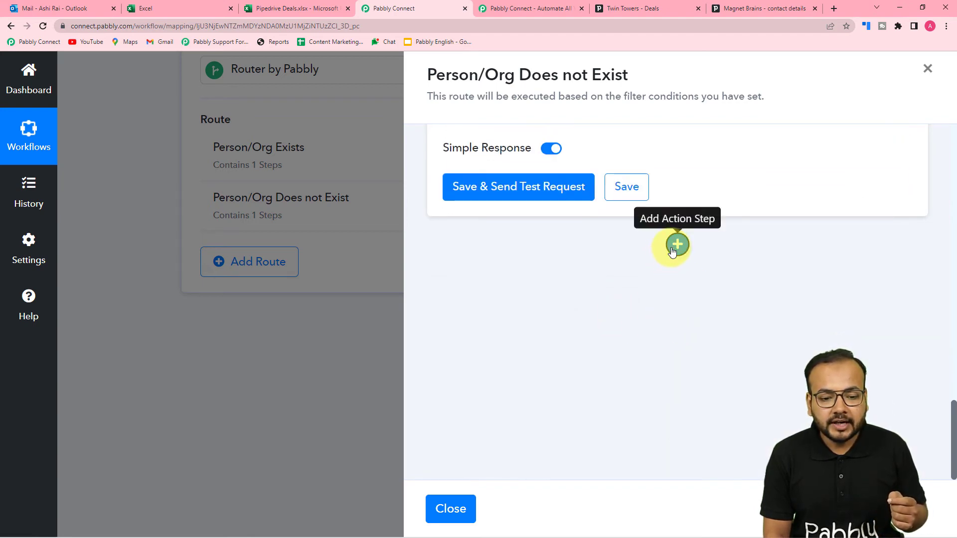
{"action": "left_click", "coordinate": [672, 249]}
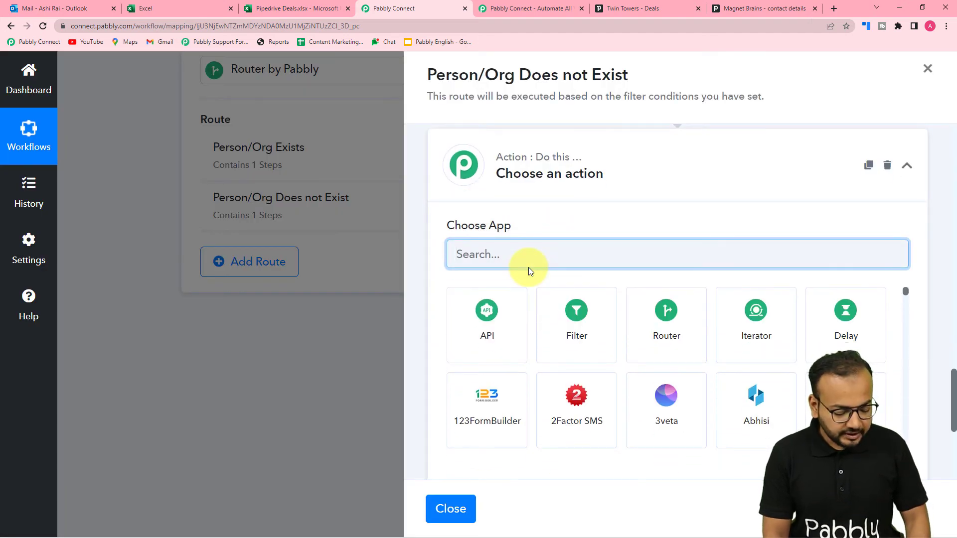
{"action": "type", "text": "pipi"}
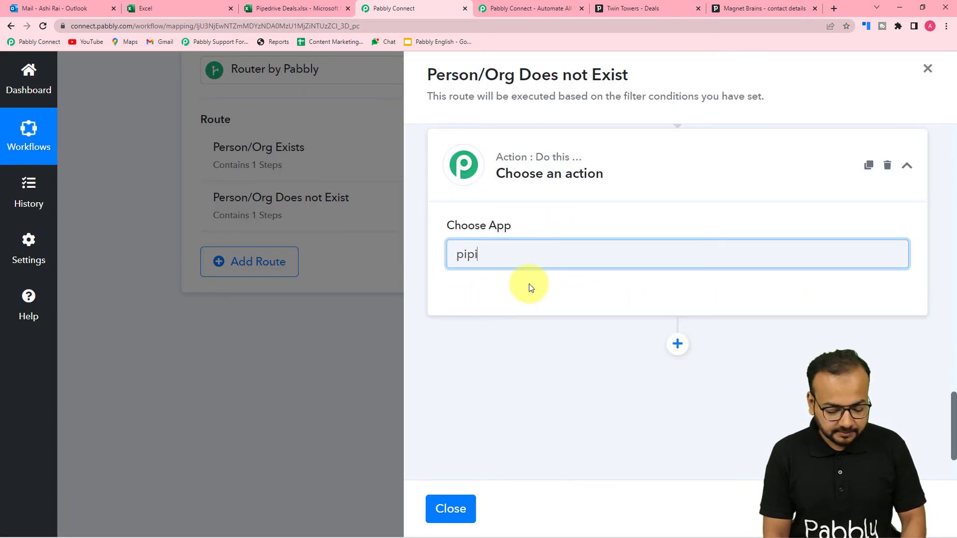
{"action": "key", "text": "BackSpace"}
{"action": "left_click", "coordinate": [658, 332]}
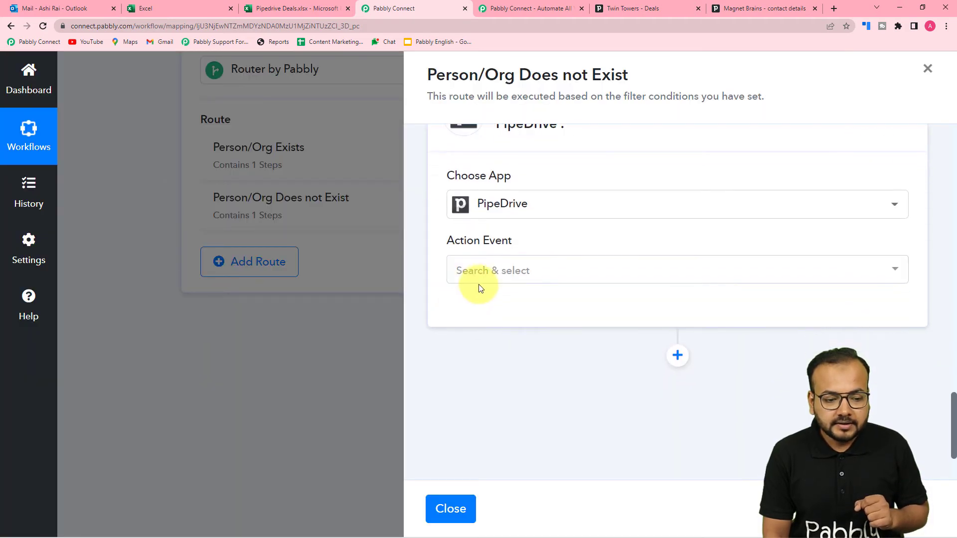
- Set the new PipeDrive action's event to Create Person and connect it through the existing connection PipeDrive #46
{"action": "left_click", "coordinate": [479, 282]}
{"action": "scroll", "coordinate": [499, 254], "scroll_direction": "down", "scroll_amount": 2}
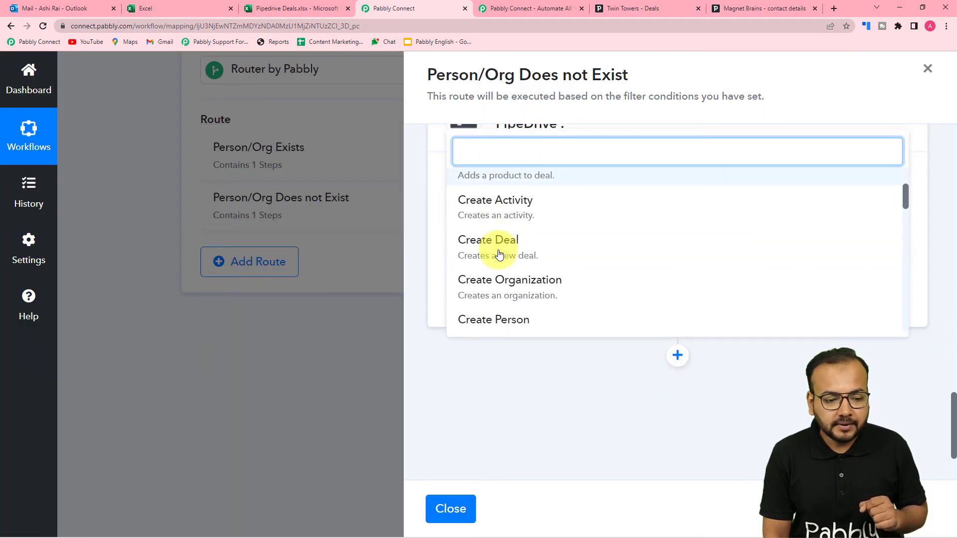
{"action": "left_click", "coordinate": [493, 316]}
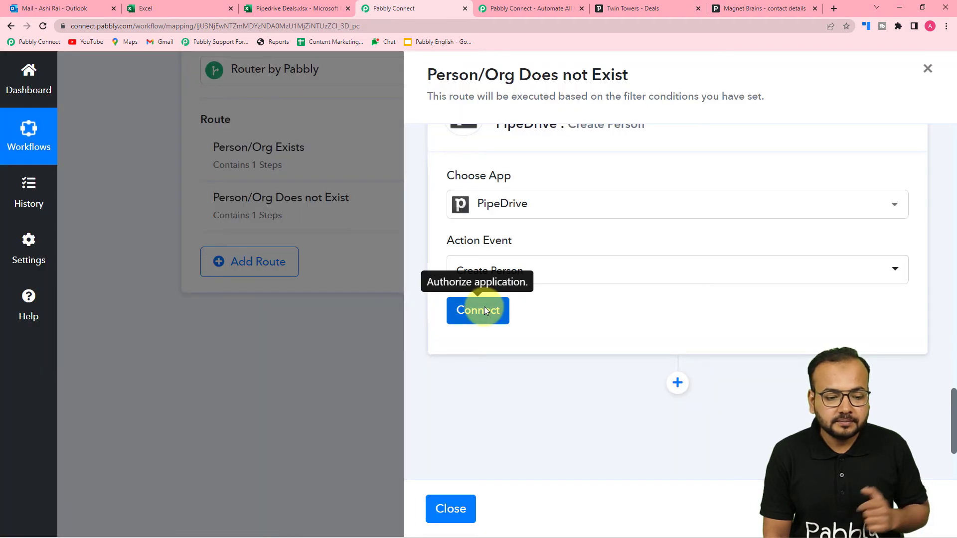
{"action": "left_click", "coordinate": [477, 318]}
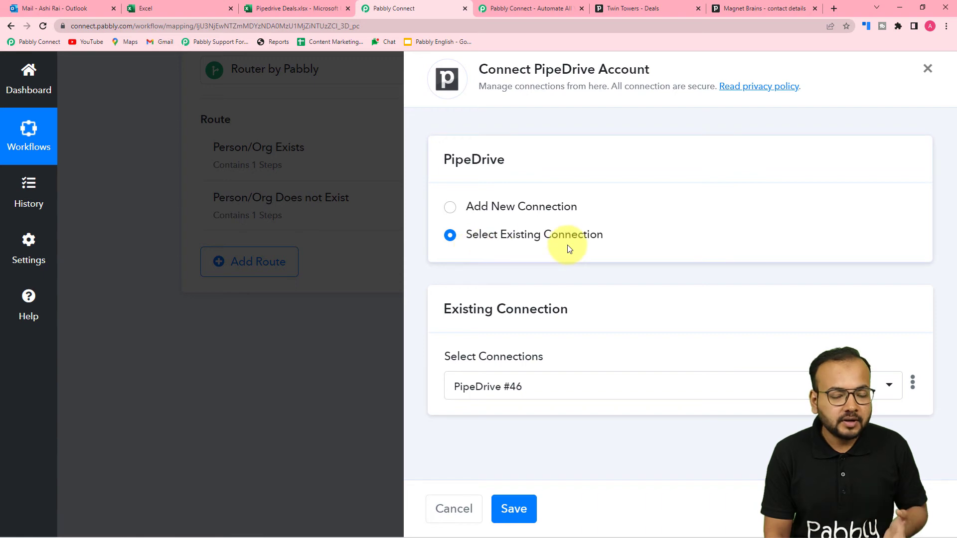
{"action": "left_click", "coordinate": [514, 507]}
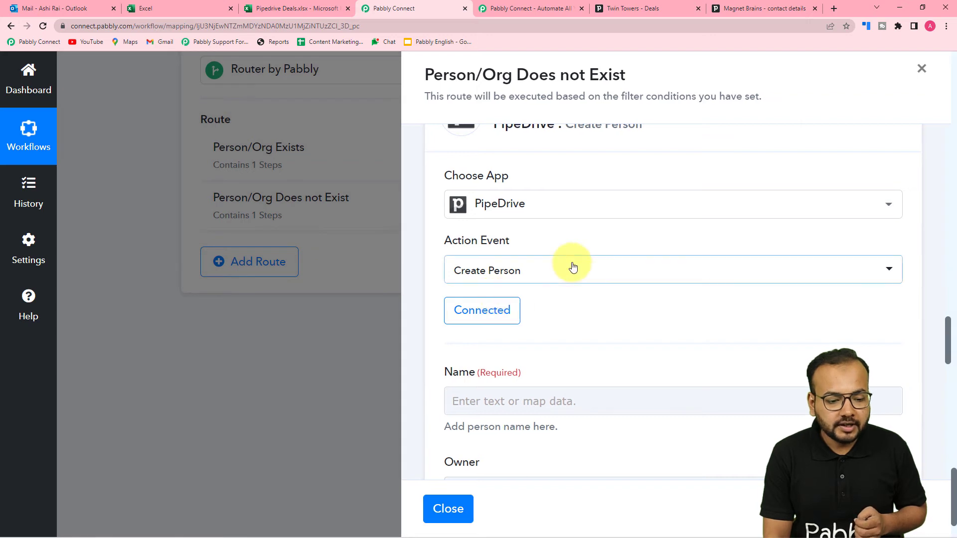
- Map the person's Name to RowData 4 from the Microsoft Excel New Row in Worksheet step
{"action": "scroll", "coordinate": [572, 264], "scroll_direction": "down", "scroll_amount": 4}
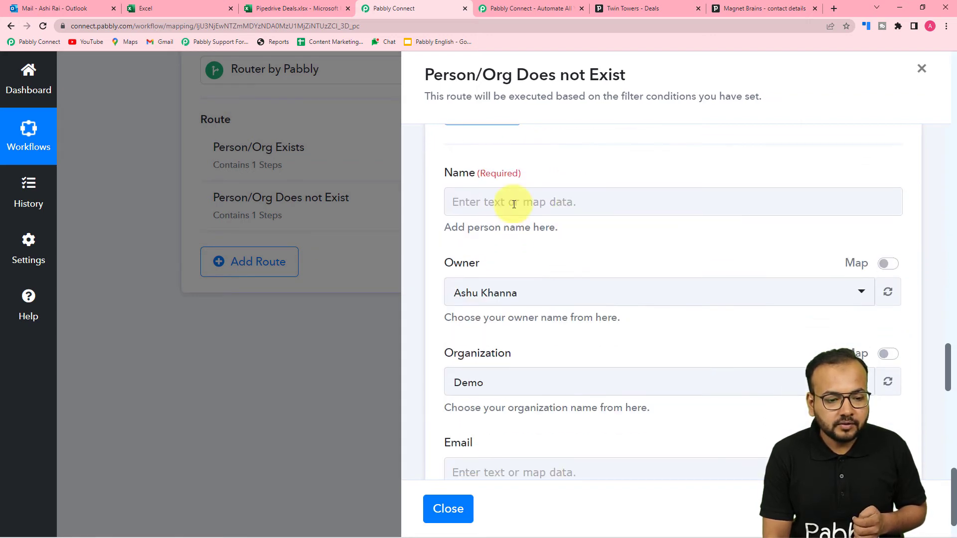
{"action": "left_click", "coordinate": [494, 200]}
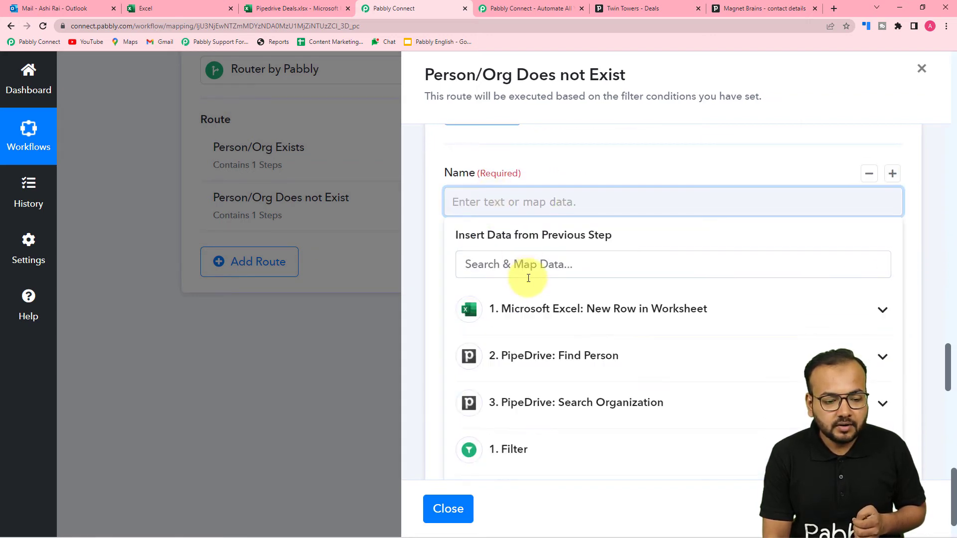
{"action": "left_click", "coordinate": [528, 310]}
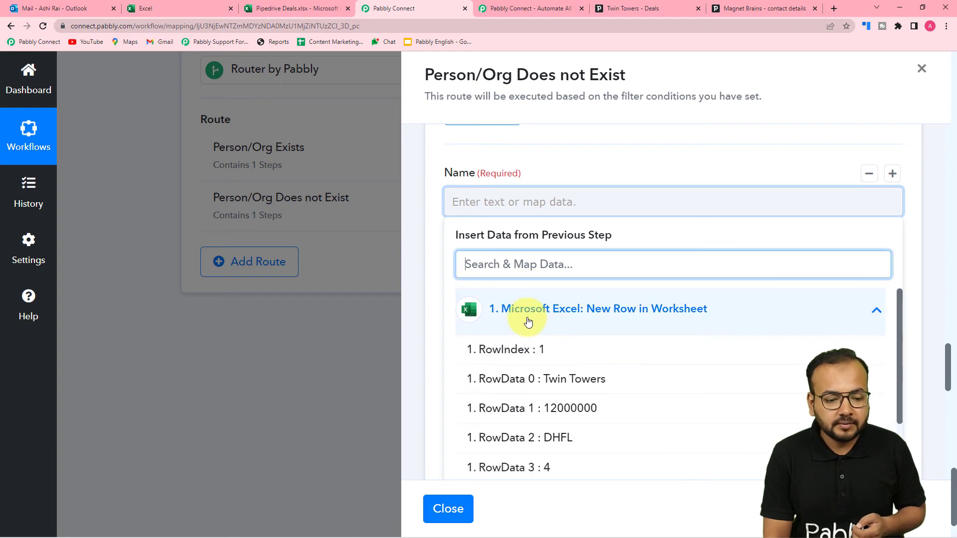
{"action": "scroll", "coordinate": [528, 321], "scroll_direction": "down", "scroll_amount": 3}
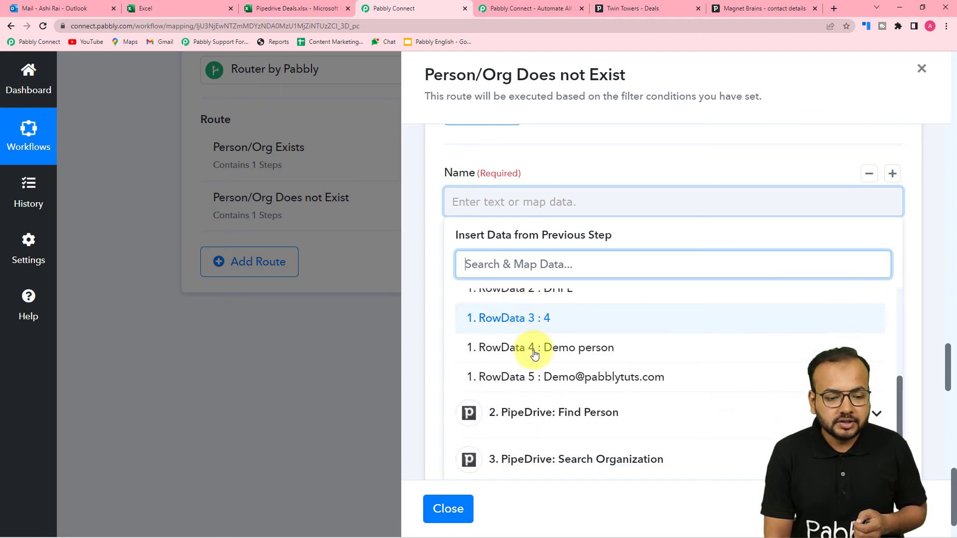
{"action": "left_click", "coordinate": [579, 358]}
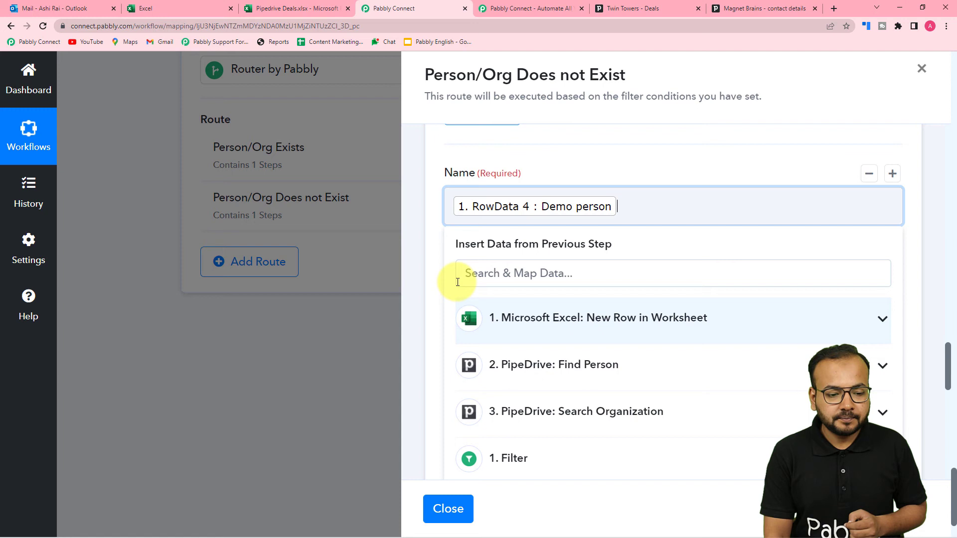
{"action": "left_click", "coordinate": [428, 265]}
- Replace the Name mapping in the Create Organization action with the text Demo organization
{"action": "scroll", "coordinate": [431, 266], "scroll_direction": "down", "scroll_amount": 2}
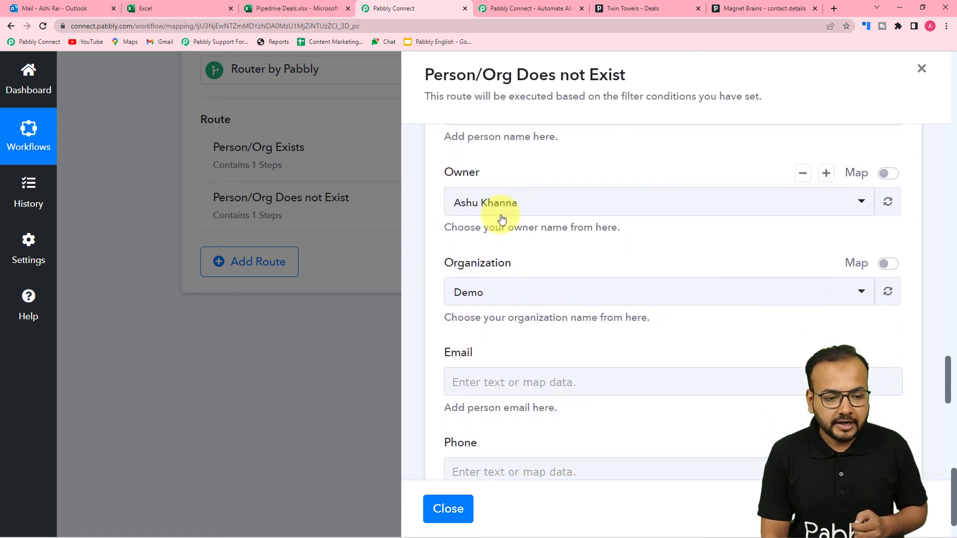
{"action": "scroll", "coordinate": [518, 249], "scroll_direction": "down", "scroll_amount": 1}
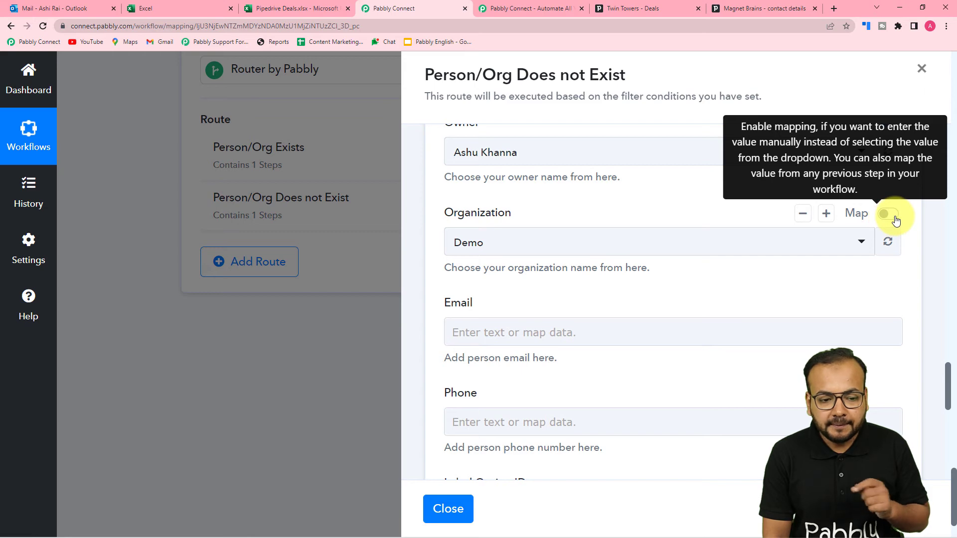
{"action": "scroll", "coordinate": [895, 220], "scroll_direction": "up", "scroll_amount": 10}
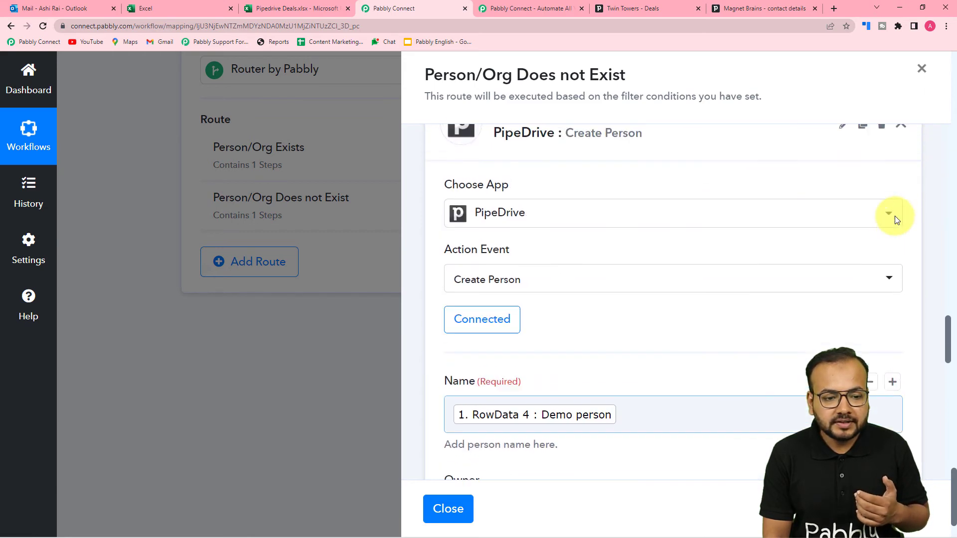
{"action": "scroll", "coordinate": [713, 222], "scroll_direction": "up", "scroll_amount": 4}
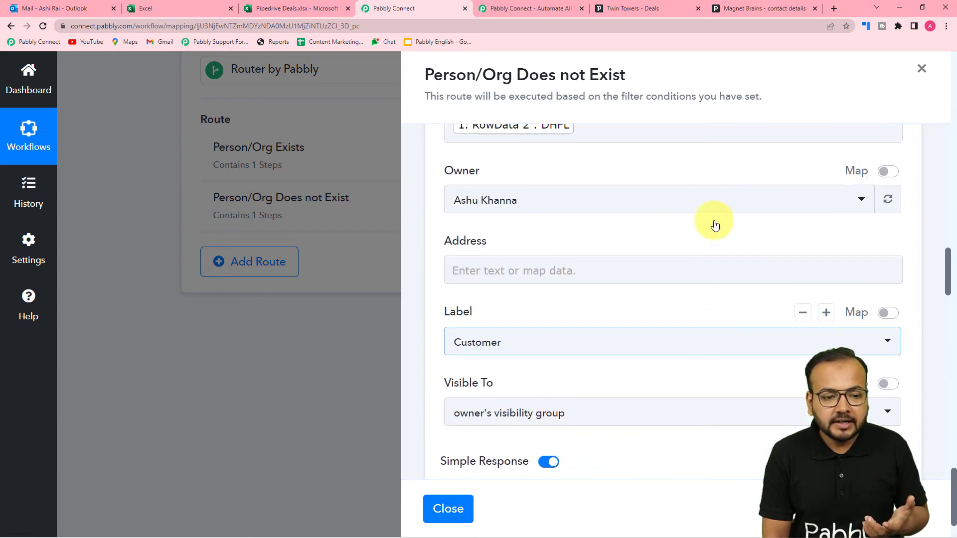
{"action": "scroll", "coordinate": [713, 220], "scroll_direction": "down", "scroll_amount": 3}
{"action": "scroll", "coordinate": [714, 220], "scroll_direction": "down", "scroll_amount": 3}
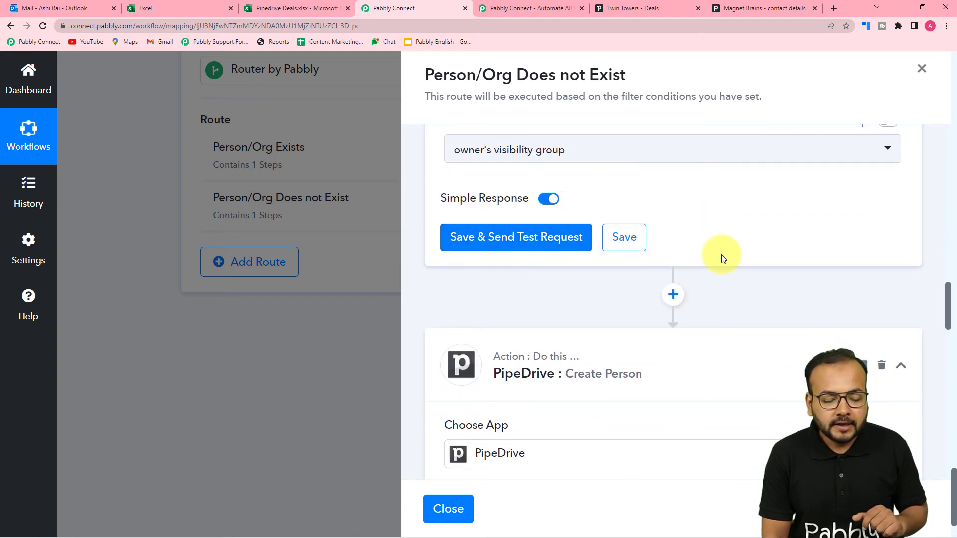
{"action": "scroll", "coordinate": [722, 258], "scroll_direction": "up", "scroll_amount": 6}
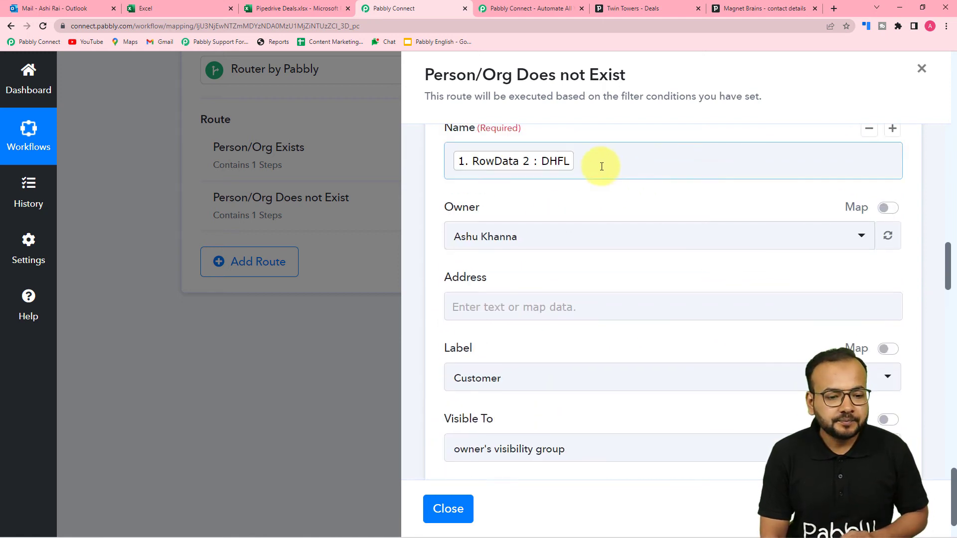
{"action": "left_click", "coordinate": [601, 166]}
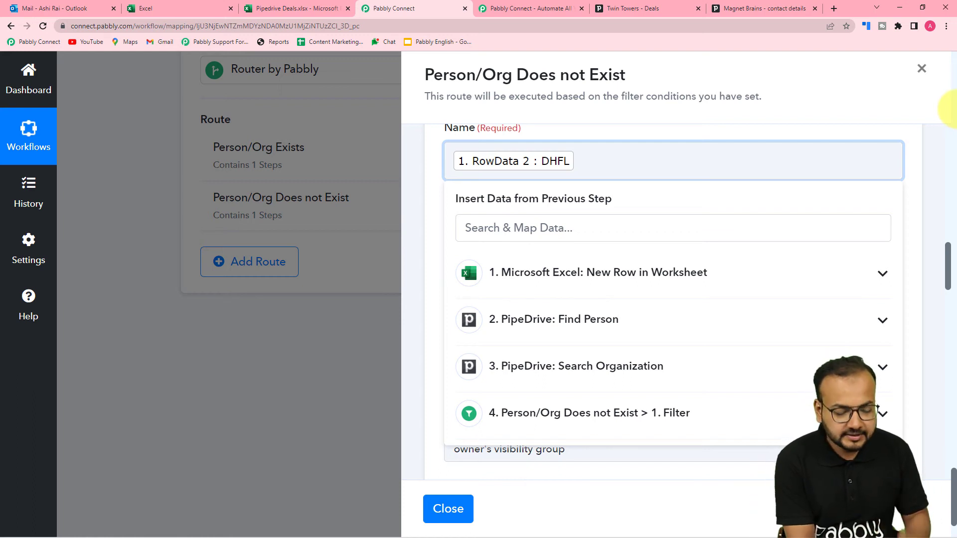
{"action": "key", "text": "BackSpace"}
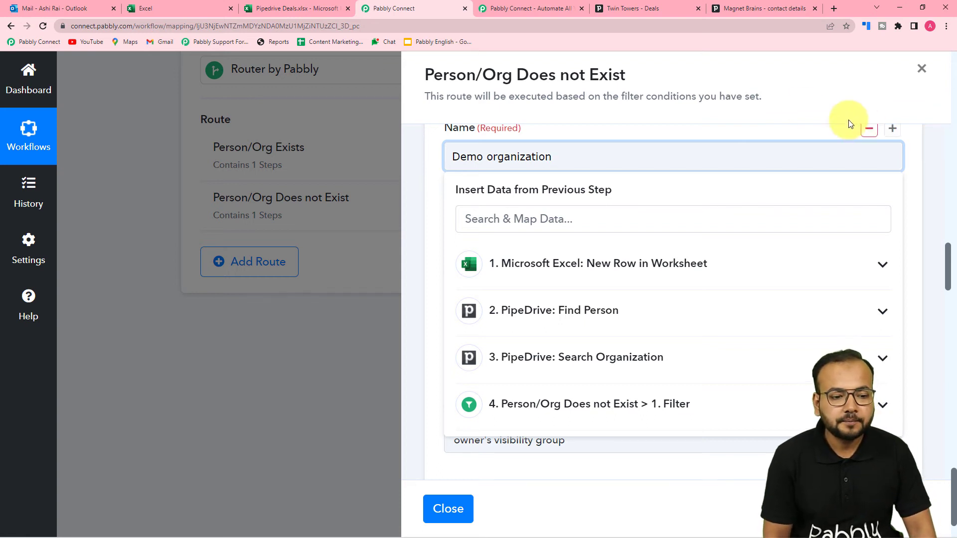
{"action": "left_click", "coordinate": [431, 215]}
- Save the Create Organization action with a test request and review the received response
{"action": "scroll", "coordinate": [430, 211], "scroll_direction": "down", "scroll_amount": 6}
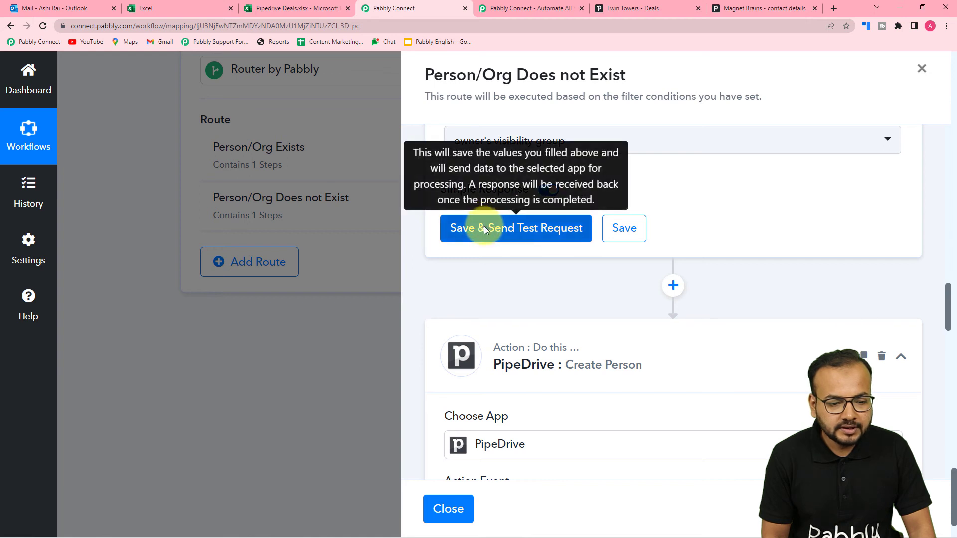
{"action": "left_click", "coordinate": [484, 228]}
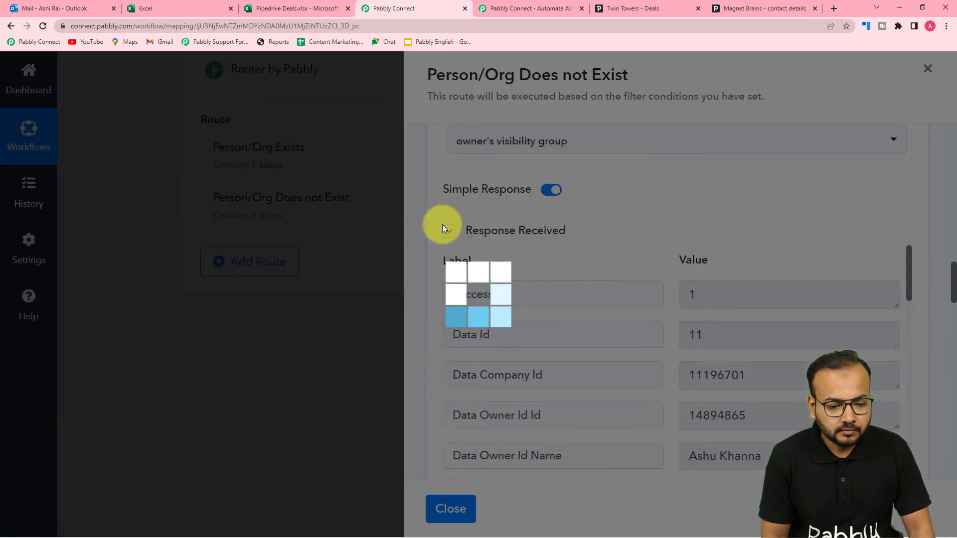
{"action": "scroll", "coordinate": [442, 228], "scroll_direction": "down", "scroll_amount": 3}
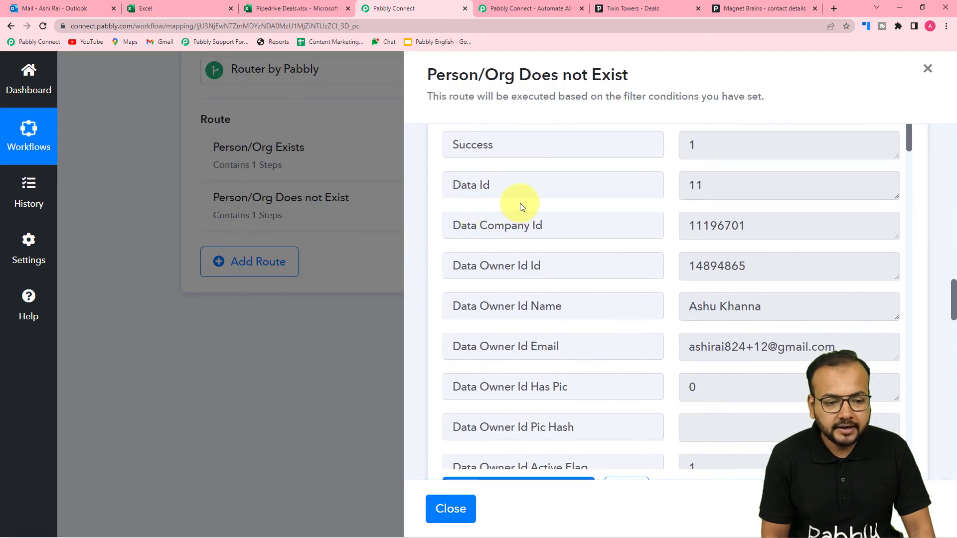
{"action": "scroll", "coordinate": [442, 227], "scroll_direction": "down", "scroll_amount": 5}
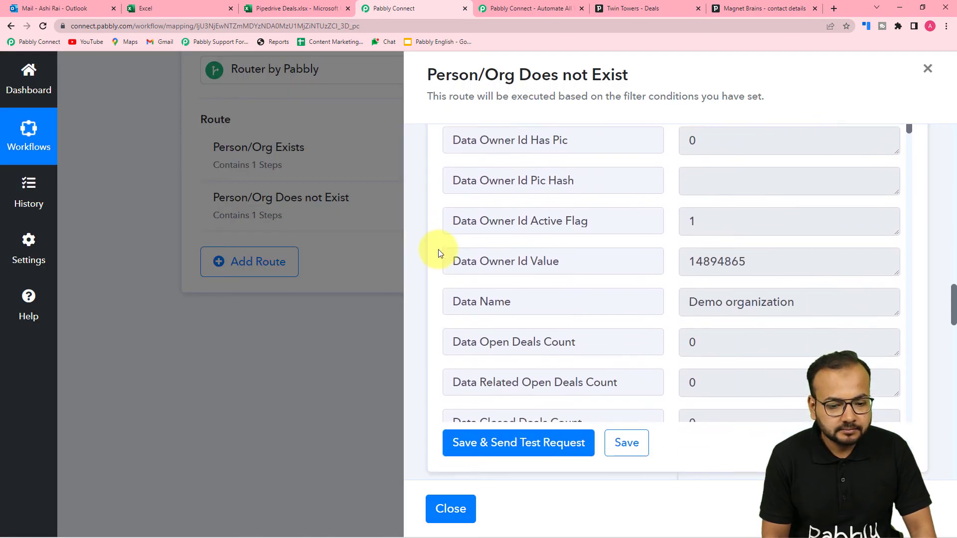
- Enable mapping for the Organization field of the Create Person action and clear its preset value
{"action": "scroll", "coordinate": [438, 252], "scroll_direction": "down", "scroll_amount": 6}
{"action": "scroll", "coordinate": [439, 253], "scroll_direction": "down", "scroll_amount": 3}
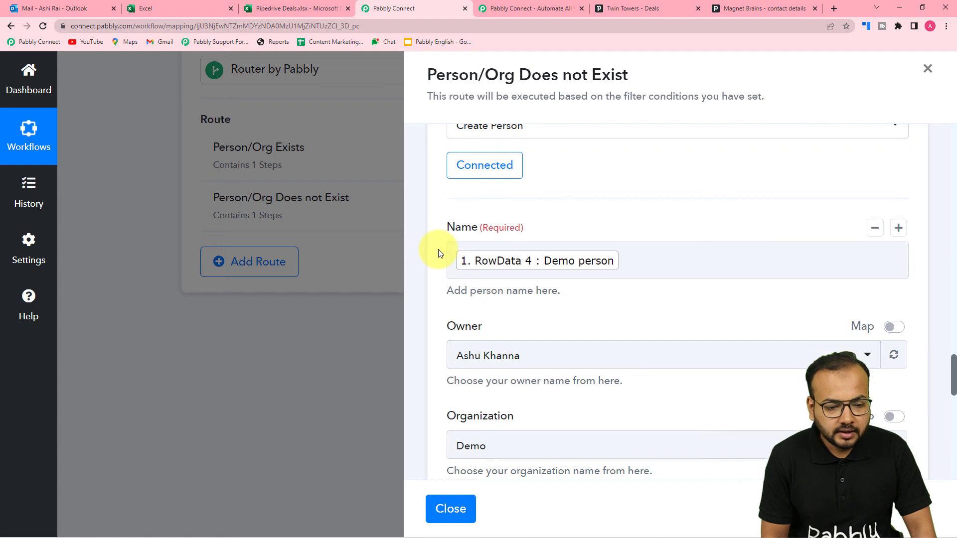
{"action": "scroll", "coordinate": [557, 238], "scroll_direction": "down", "scroll_amount": 2}
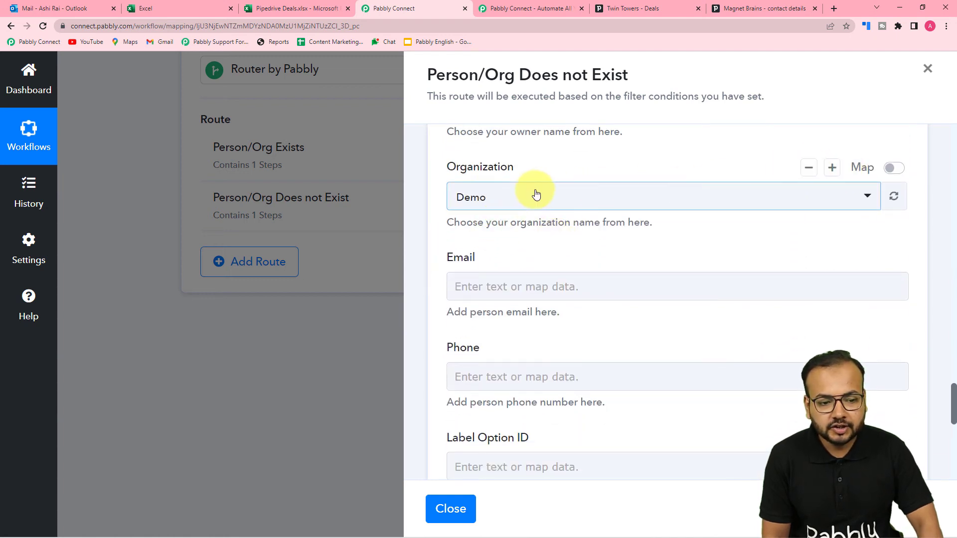
{"action": "left_click", "coordinate": [895, 169]}
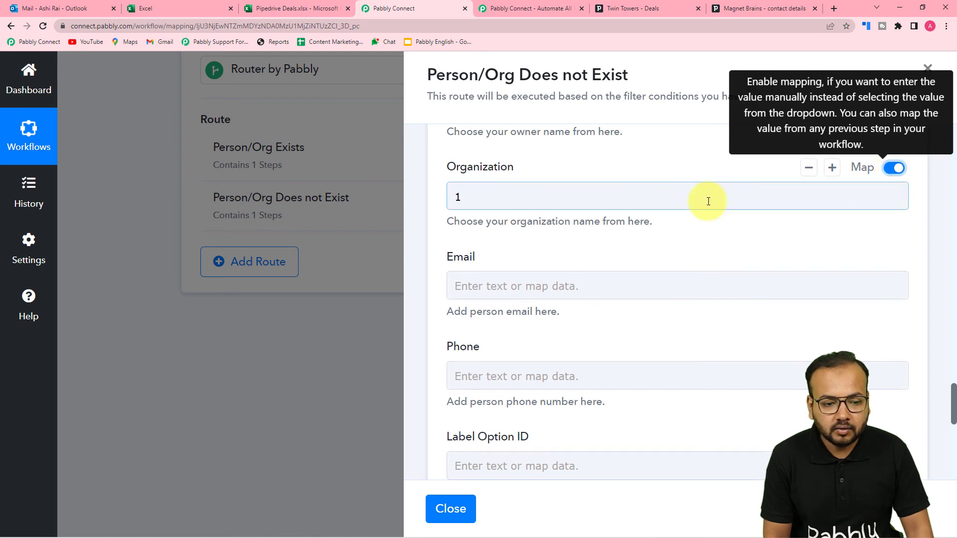
{"action": "left_click", "coordinate": [600, 204]}
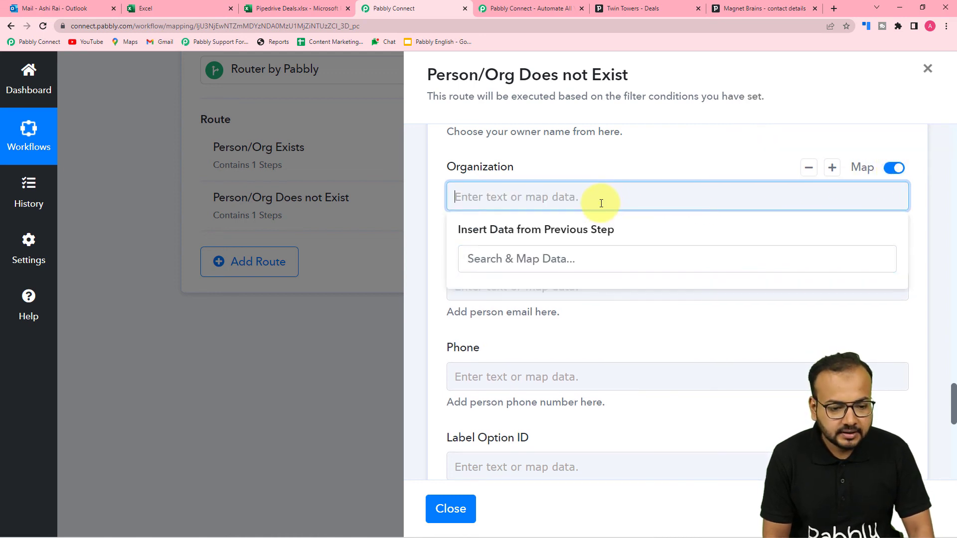
{"action": "left_click", "coordinate": [438, 215]}
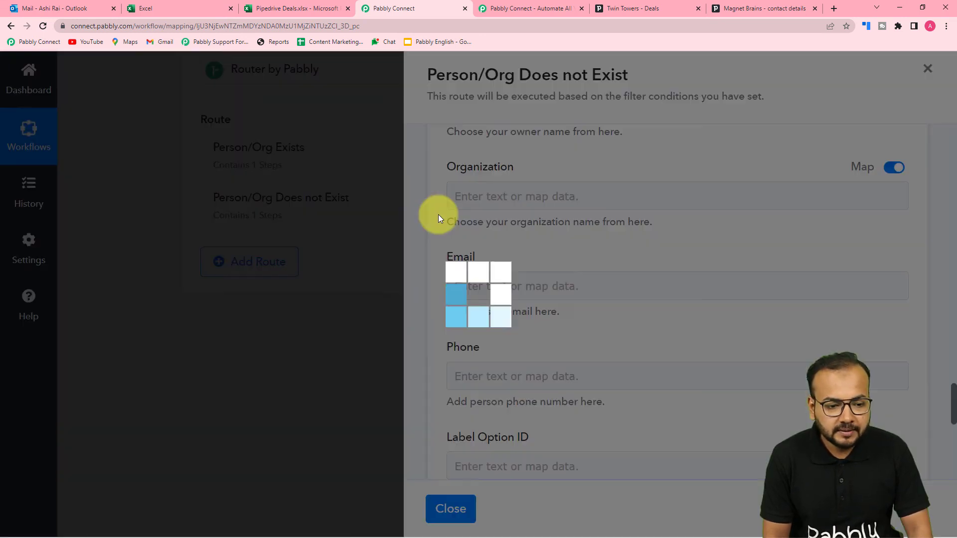
{"action": "scroll", "coordinate": [438, 214], "scroll_direction": "up", "scroll_amount": 10}
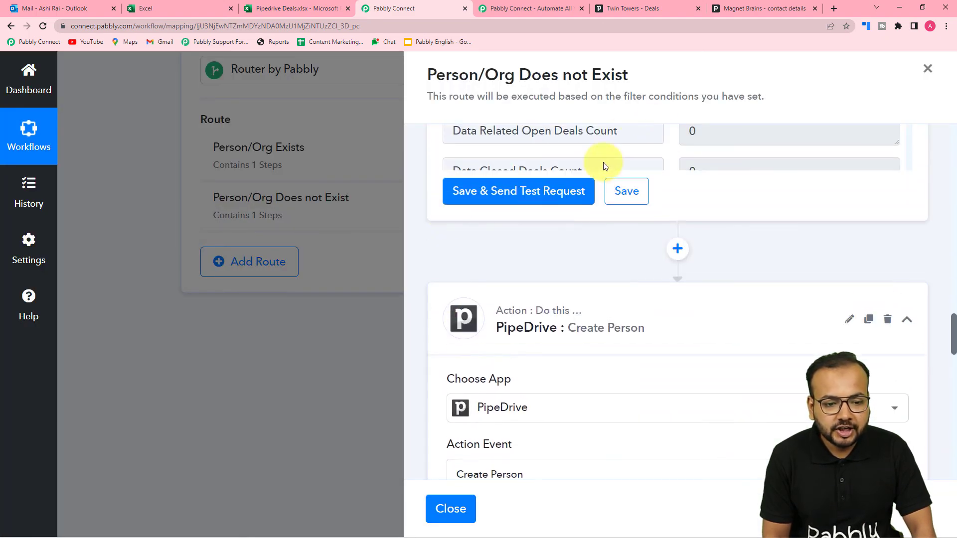
{"action": "scroll", "coordinate": [509, 249], "scroll_direction": "down", "scroll_amount": 8}
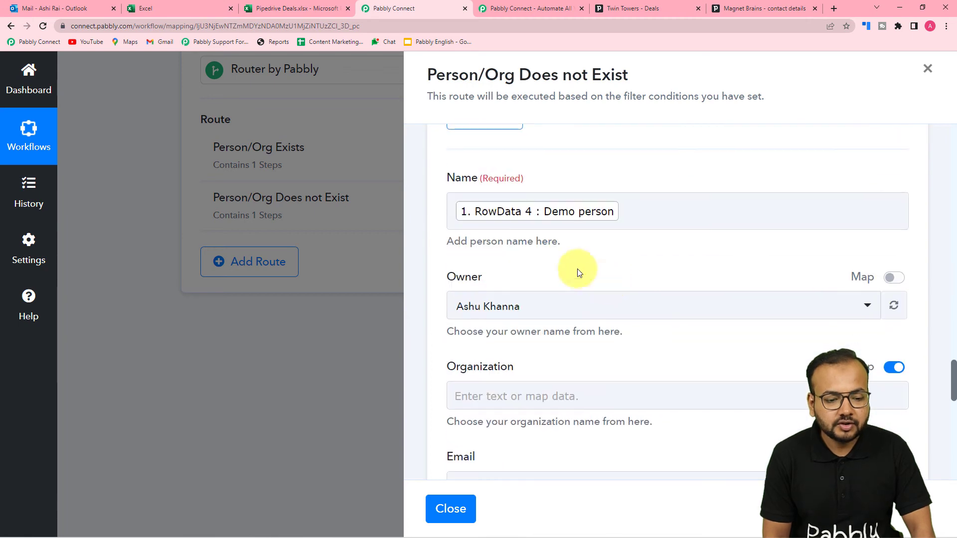
{"action": "scroll", "coordinate": [642, 398], "scroll_direction": "down", "scroll_amount": 2}
{"action": "scroll", "coordinate": [640, 397], "scroll_direction": "up", "scroll_amount": 4}
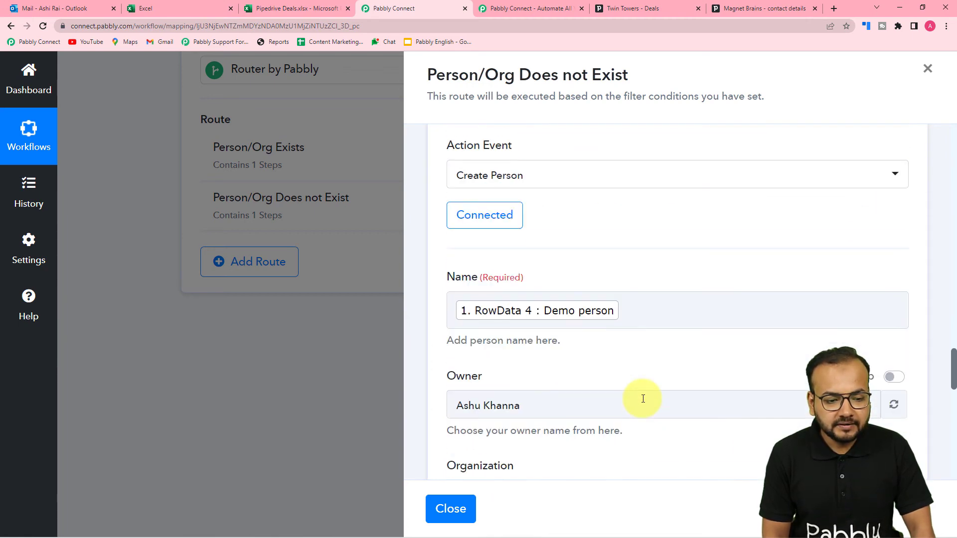
- Save the existing connection PipeDrive #46 for the Create Person action
{"action": "scroll", "coordinate": [563, 214], "scroll_direction": "down", "scroll_amount": 1}
{"action": "left_click", "coordinate": [475, 172]}
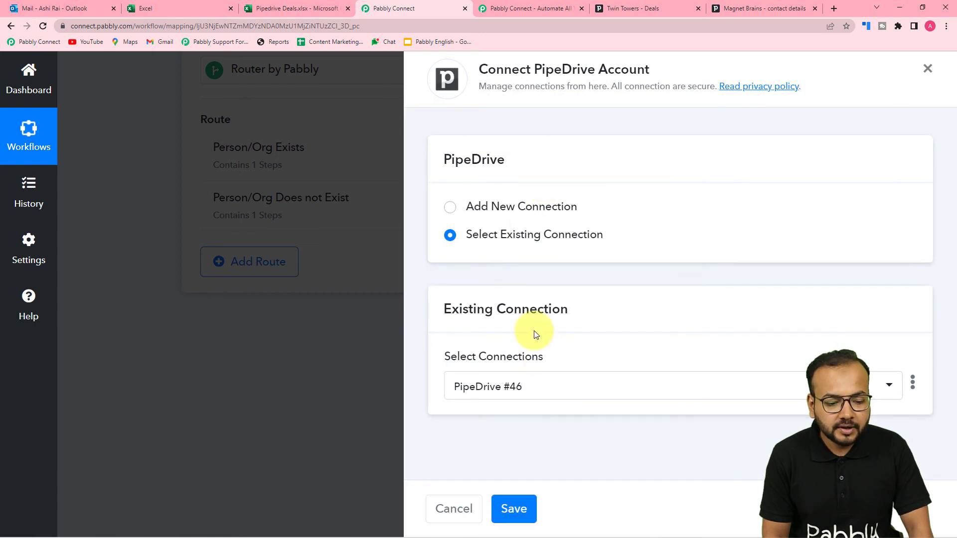
{"action": "left_click", "coordinate": [522, 496]}
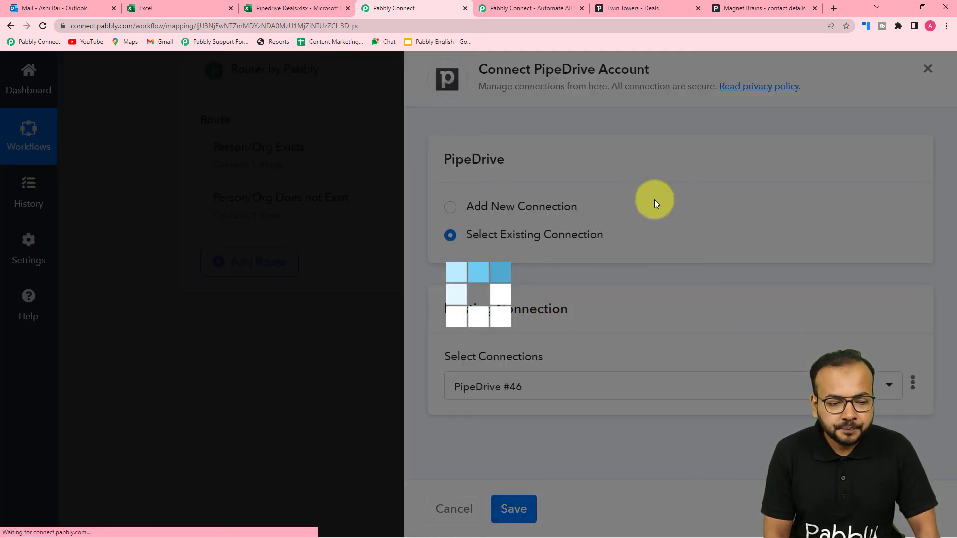
{"action": "scroll", "coordinate": [654, 199], "scroll_direction": "down", "scroll_amount": 6}
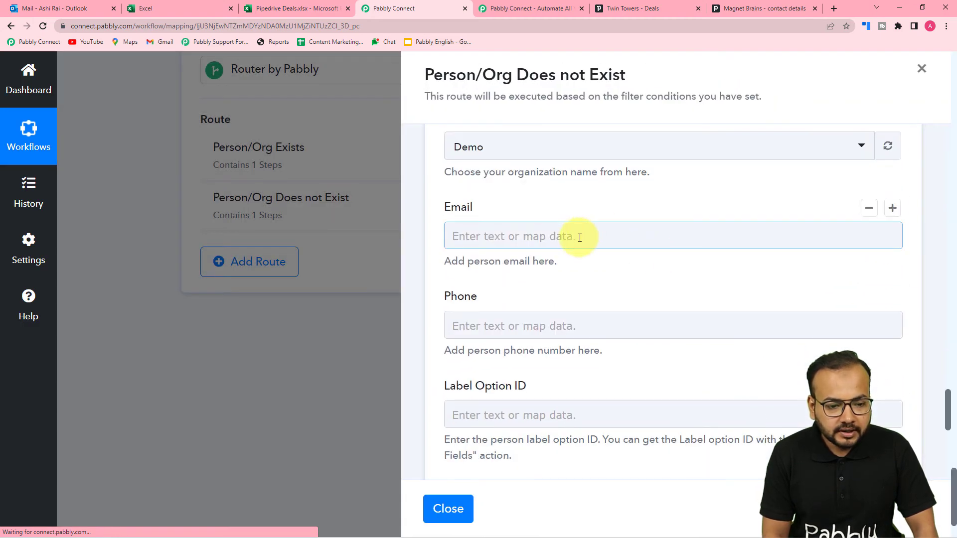
- Enable mapping for the Create Person action's Organization field and map it to Data Id from the Create Organization step
{"action": "scroll", "coordinate": [581, 236], "scroll_direction": "up", "scroll_amount": 4}
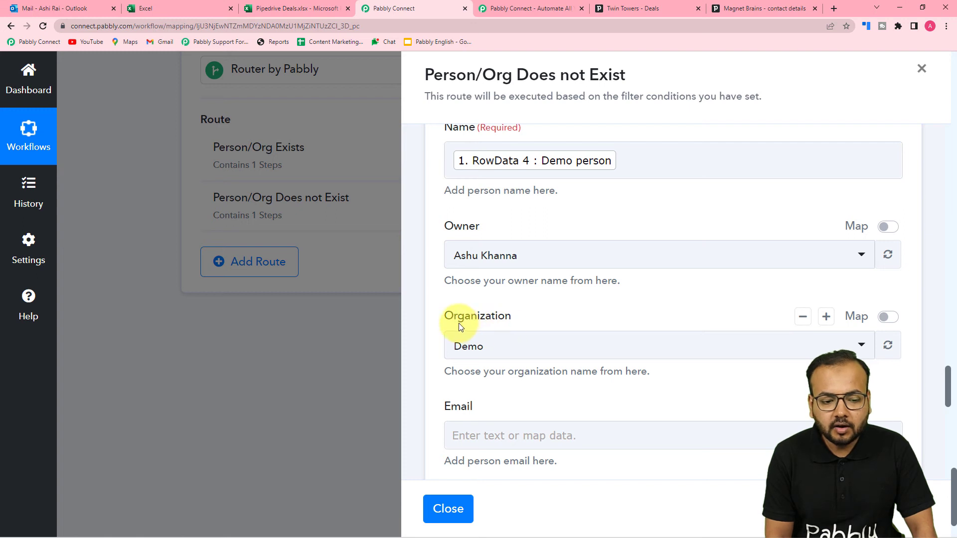
{"action": "left_click", "coordinate": [888, 316]}
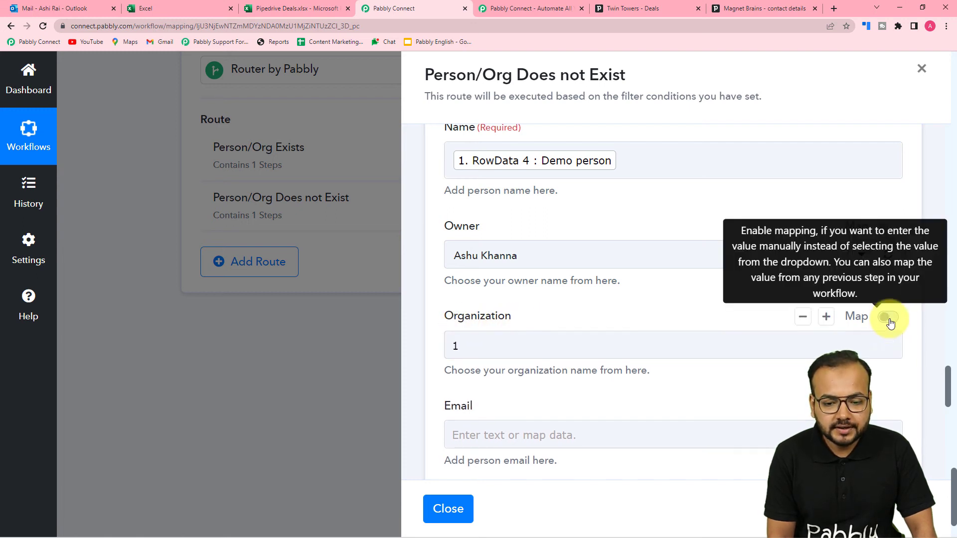
{"action": "left_click", "coordinate": [539, 354]}
{"action": "key", "text": "BackSpace"}
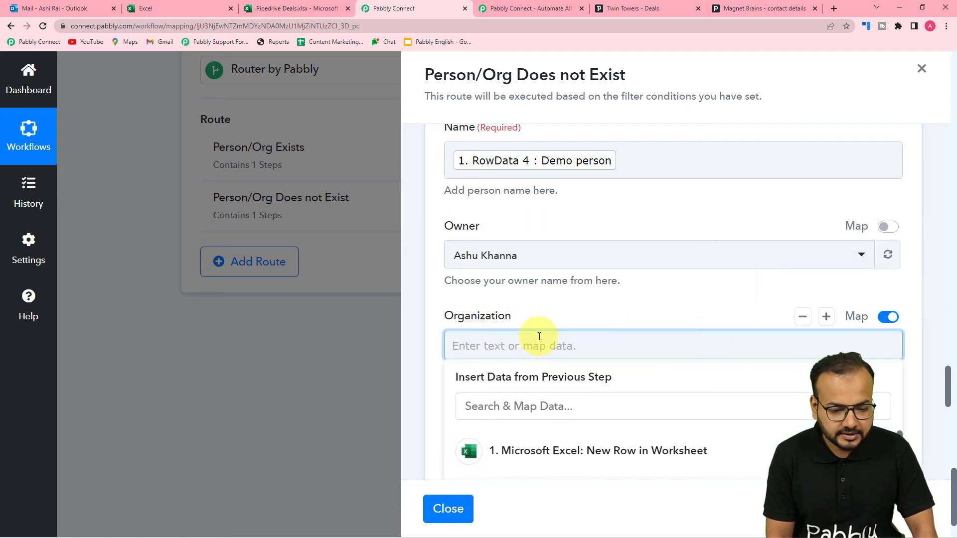
{"action": "scroll", "coordinate": [539, 344], "scroll_direction": "down", "scroll_amount": 5}
{"action": "scroll", "coordinate": [539, 342], "scroll_direction": "down", "scroll_amount": 1}
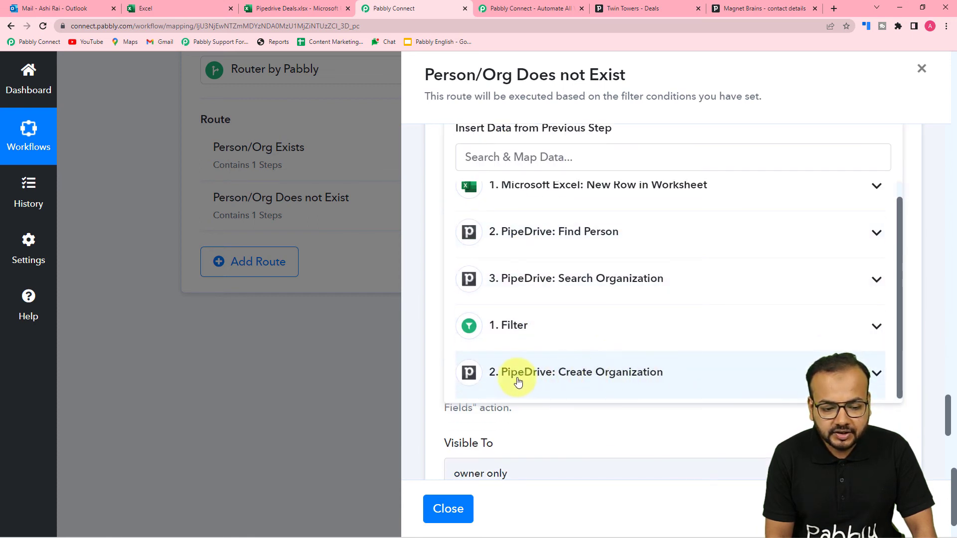
{"action": "left_click", "coordinate": [595, 385]}
{"action": "scroll", "coordinate": [586, 379], "scroll_direction": "down", "scroll_amount": 4}
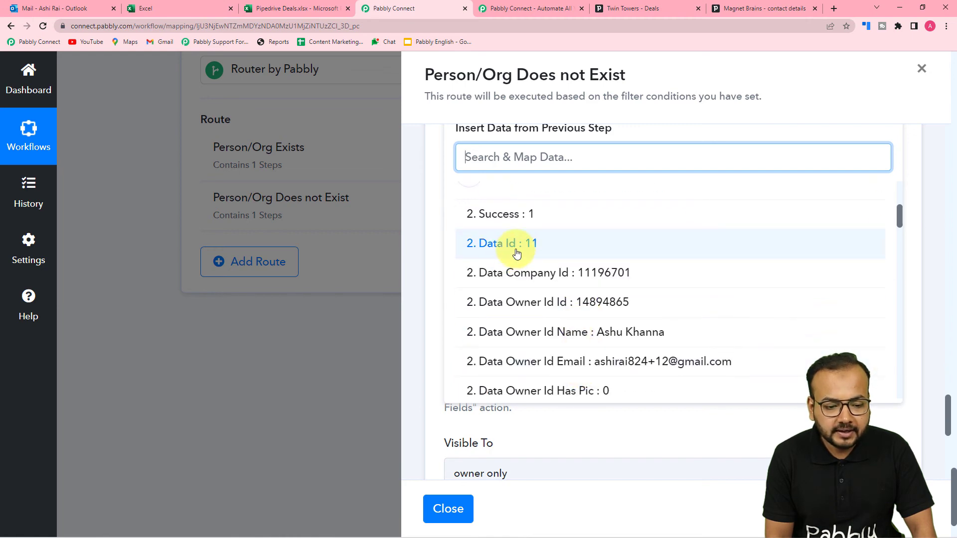
{"action": "left_click", "coordinate": [516, 253]}
{"action": "left_click", "coordinate": [429, 210]}
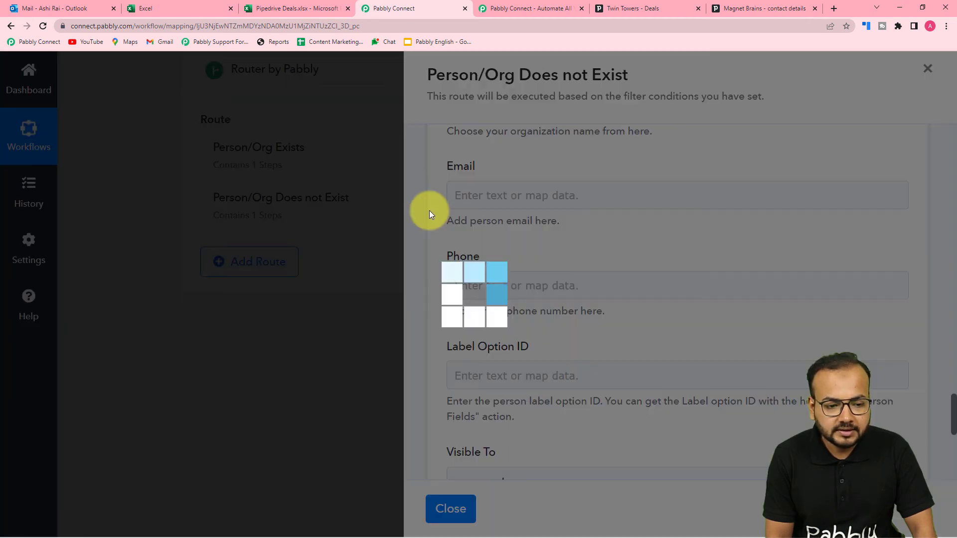
{"action": "scroll", "coordinate": [429, 214], "scroll_direction": "up", "scroll_amount": 4}
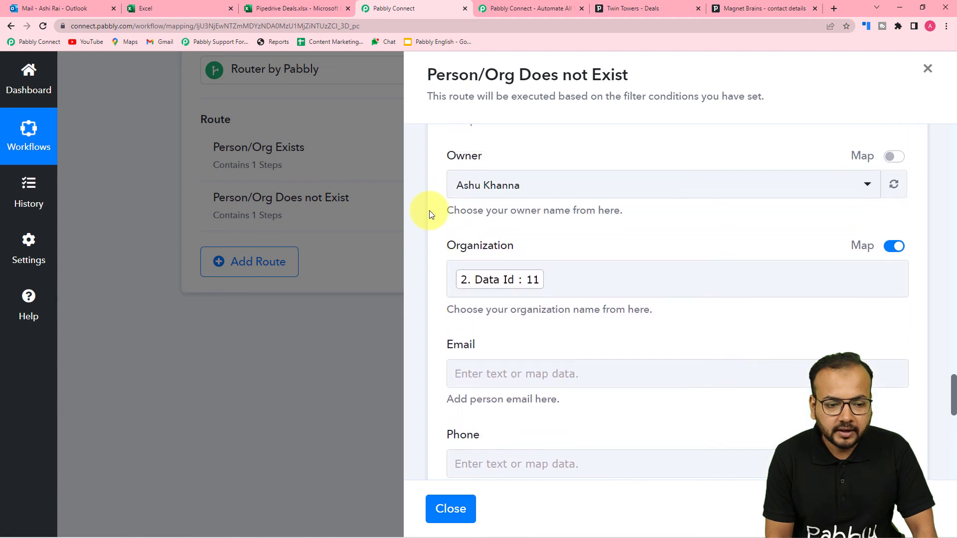
- Map the person's Email to RowData 5 from the Microsoft Excel New Row in Worksheet step
{"action": "scroll", "coordinate": [429, 214], "scroll_direction": "down", "scroll_amount": 4}
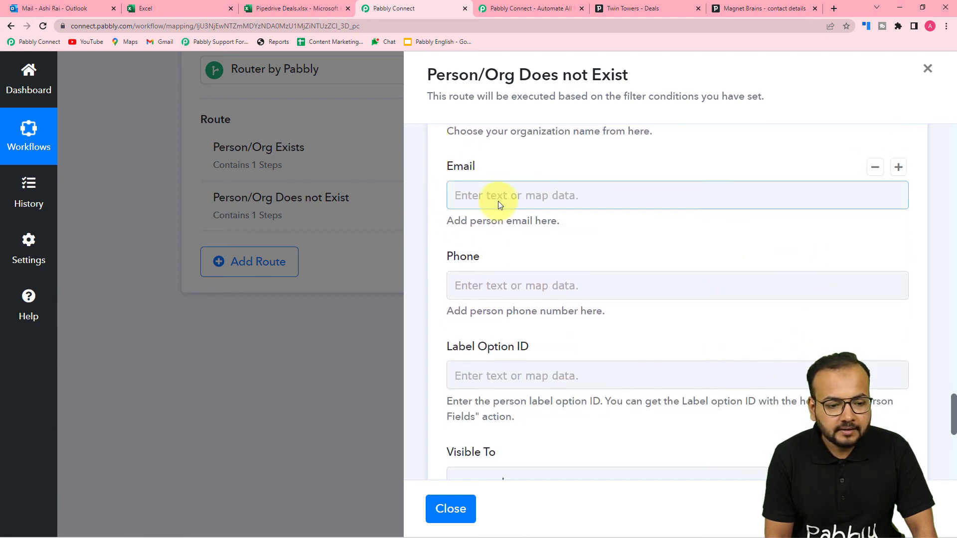
{"action": "left_click", "coordinate": [497, 195]}
{"action": "left_click", "coordinate": [538, 297]}
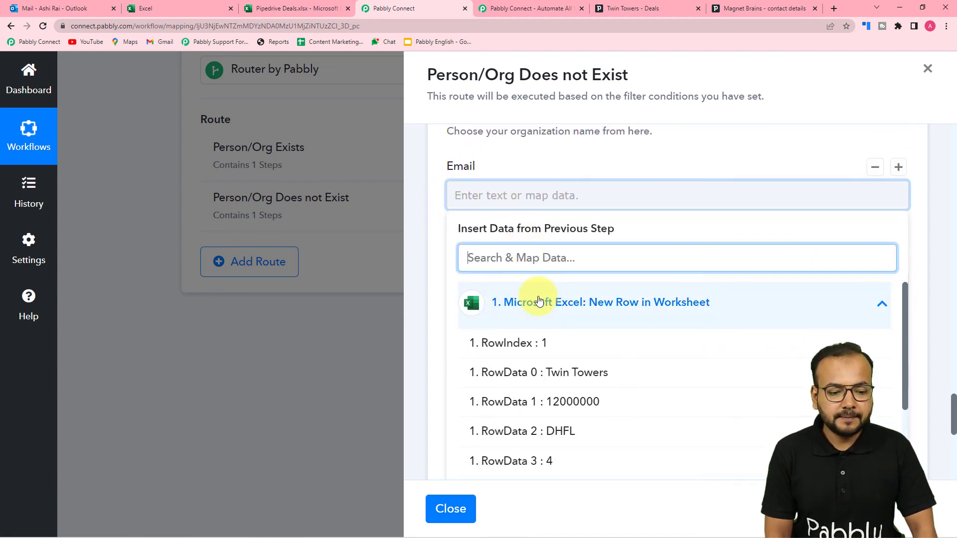
{"action": "scroll", "coordinate": [548, 384], "scroll_direction": "down", "scroll_amount": 3}
{"action": "scroll", "coordinate": [549, 387], "scroll_direction": "down", "scroll_amount": 1}
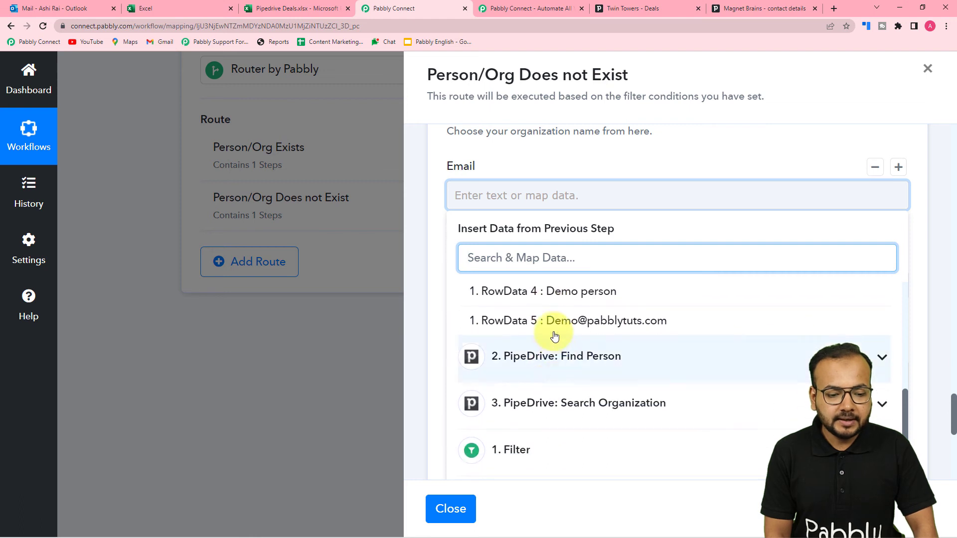
{"action": "left_click", "coordinate": [453, 327]}
{"action": "left_click", "coordinate": [428, 280]}
{"action": "scroll", "coordinate": [428, 280], "scroll_direction": "down", "scroll_amount": 1}
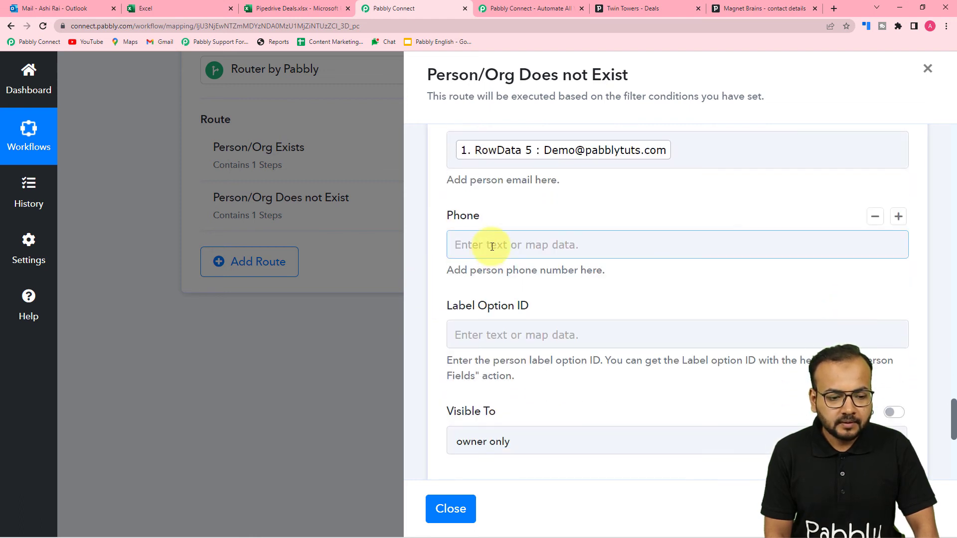
{"action": "left_click", "coordinate": [491, 247]}
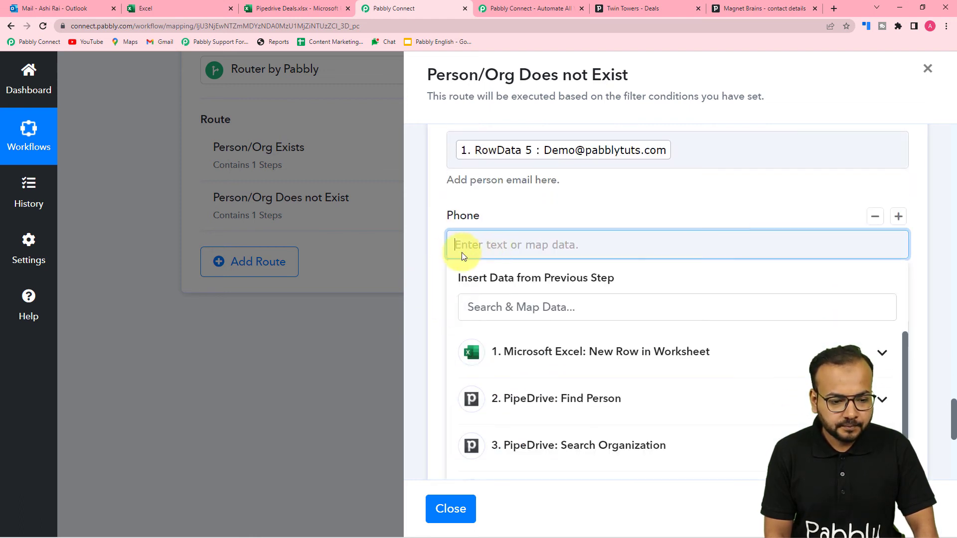
{"action": "scroll", "coordinate": [429, 253], "scroll_direction": "down", "scroll_amount": 3}
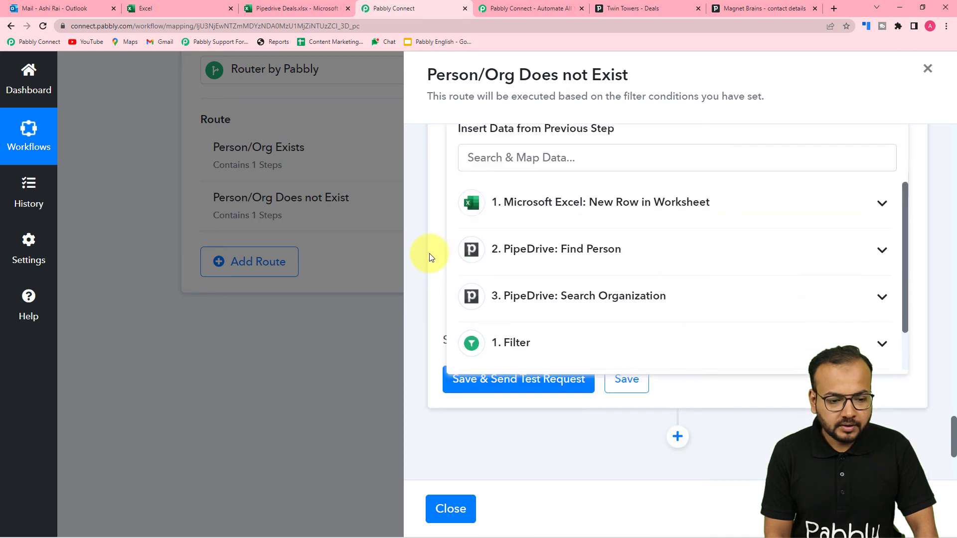
{"action": "left_click", "coordinate": [561, 204]}
{"action": "scroll", "coordinate": [553, 289], "scroll_direction": "down", "scroll_amount": 2}
{"action": "scroll", "coordinate": [488, 261], "scroll_direction": "up", "scroll_amount": 2}
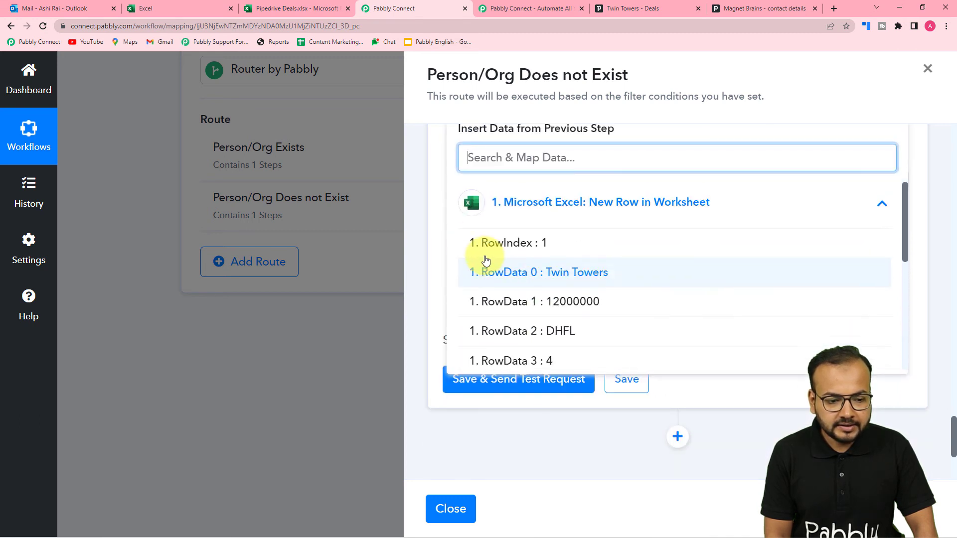
{"action": "left_click", "coordinate": [441, 221]}
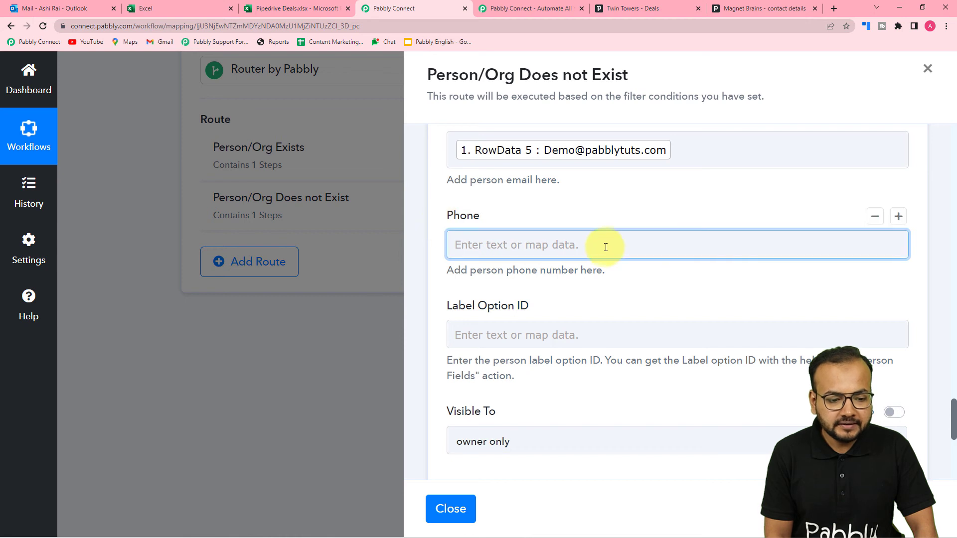
- Set the person's Visible To option to owner's visibility group and save the Create Person action without sending a test request
{"action": "scroll", "coordinate": [605, 247], "scroll_direction": "down", "scroll_amount": 2}
{"action": "scroll", "coordinate": [535, 255], "scroll_direction": "down", "scroll_amount": 2}
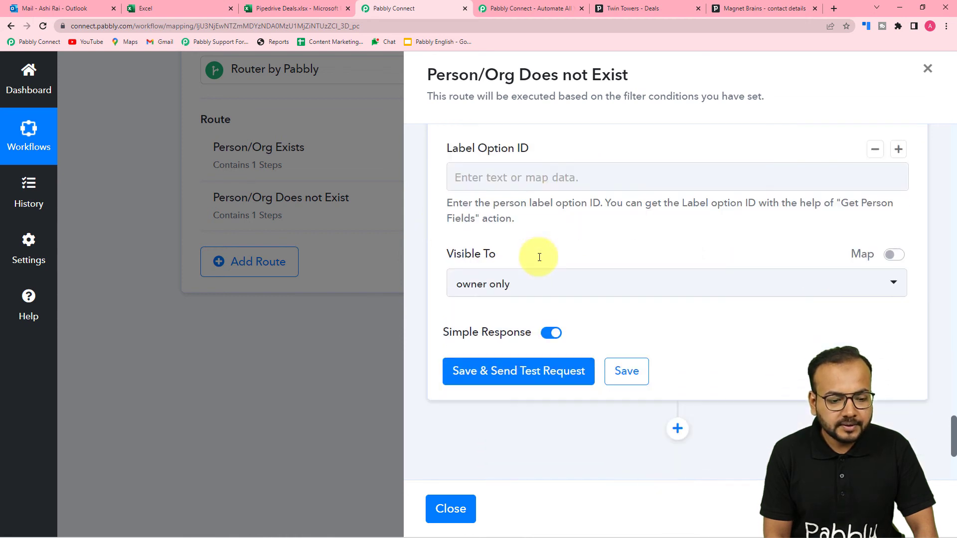
{"action": "left_click", "coordinate": [541, 252]}
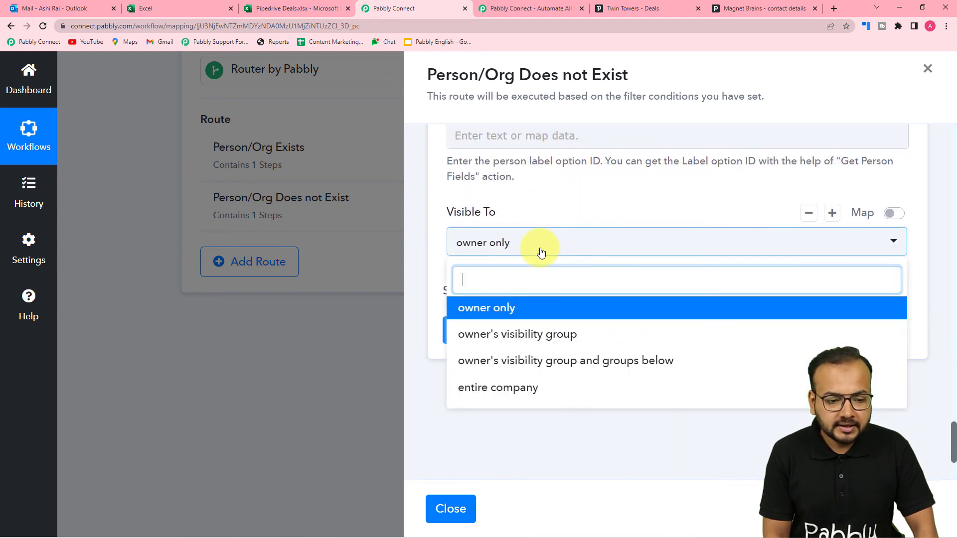
{"action": "left_click", "coordinate": [543, 339]}
{"action": "scroll", "coordinate": [445, 213], "scroll_direction": "up", "scroll_amount": 10}
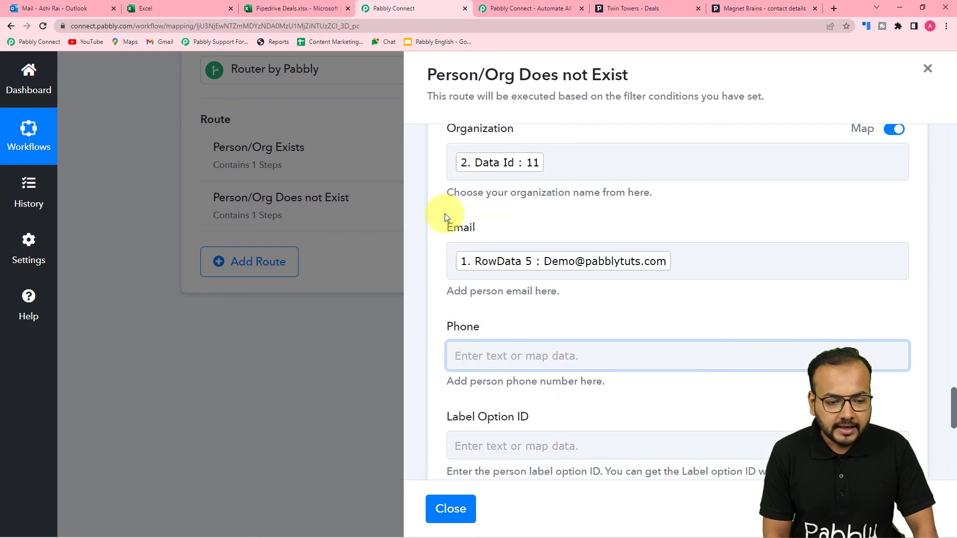
{"action": "scroll", "coordinate": [445, 213], "scroll_direction": "down", "scroll_amount": 9}
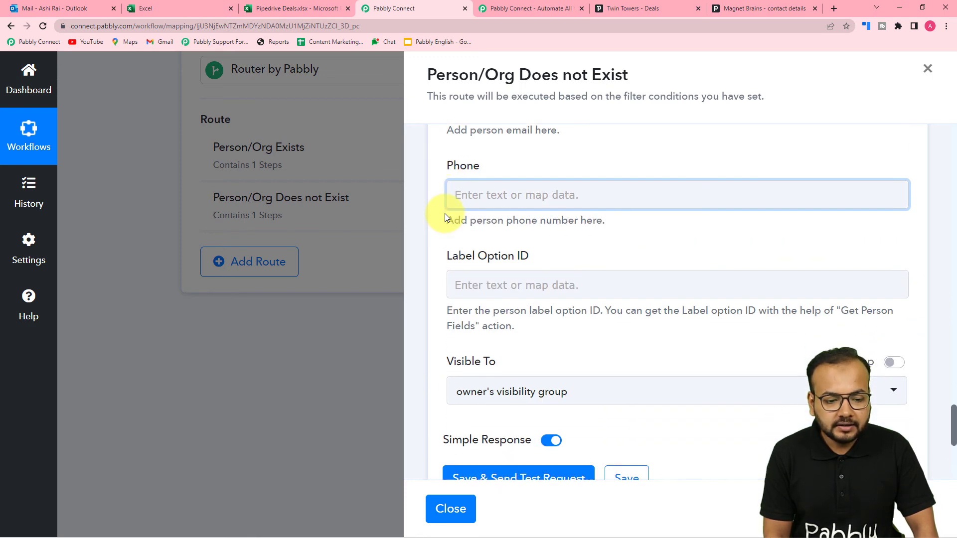
{"action": "left_click", "coordinate": [627, 383]}
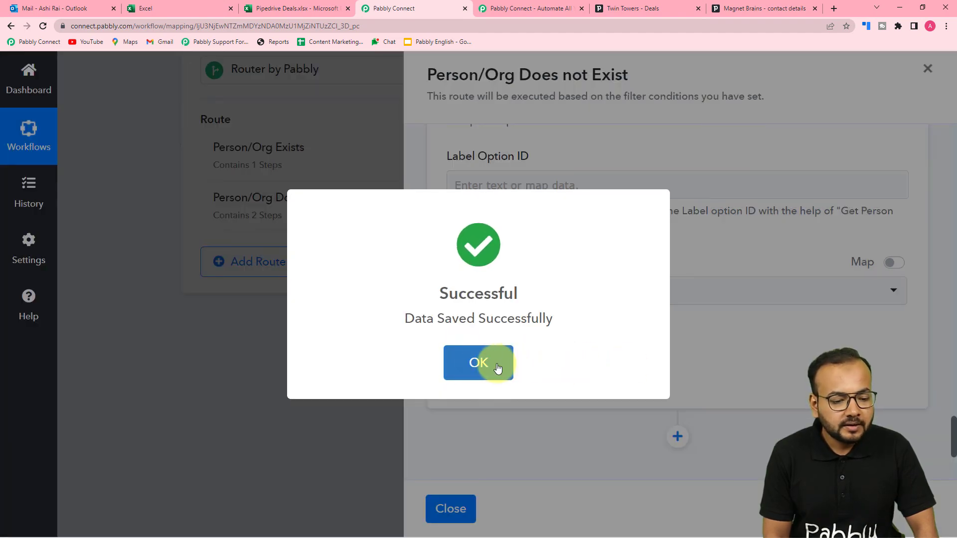
{"action": "left_click", "coordinate": [497, 367]}
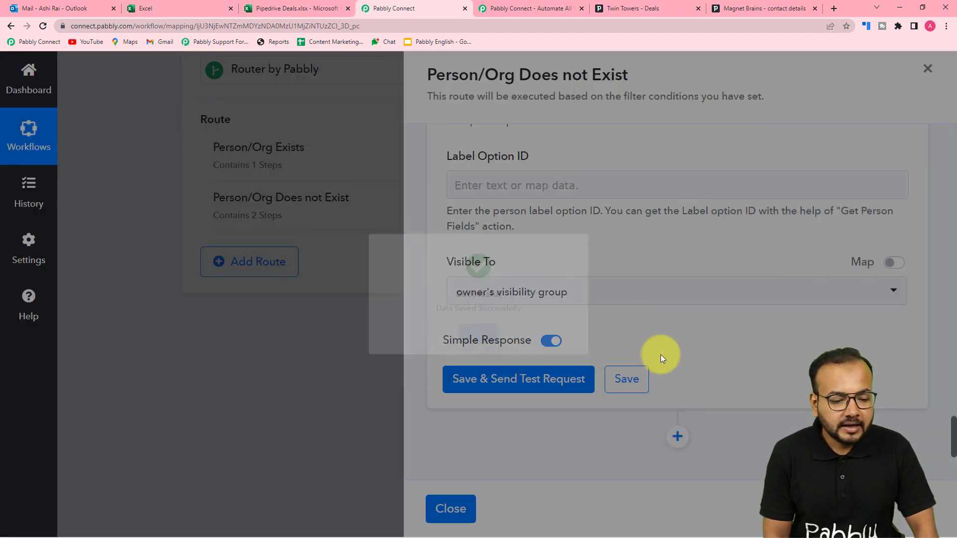
- Examine the Create Organization action's Name and received response, and compare its Data Id with the Create Person action's Organization mapping
{"action": "scroll", "coordinate": [703, 354], "scroll_direction": "up", "scroll_amount": 8}
{"action": "scroll", "coordinate": [705, 357], "scroll_direction": "up", "scroll_amount": 15}
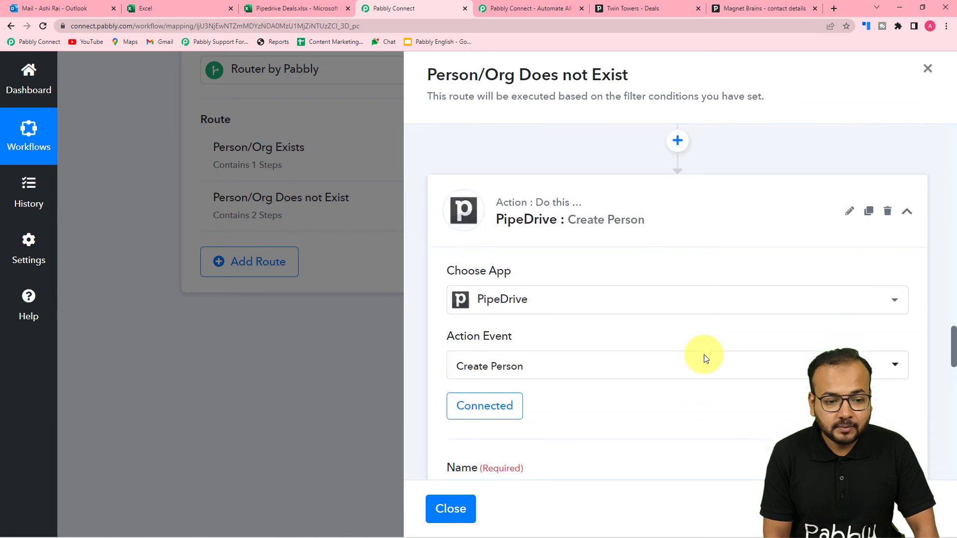
{"action": "scroll", "coordinate": [703, 354], "scroll_direction": "up", "scroll_amount": 8}
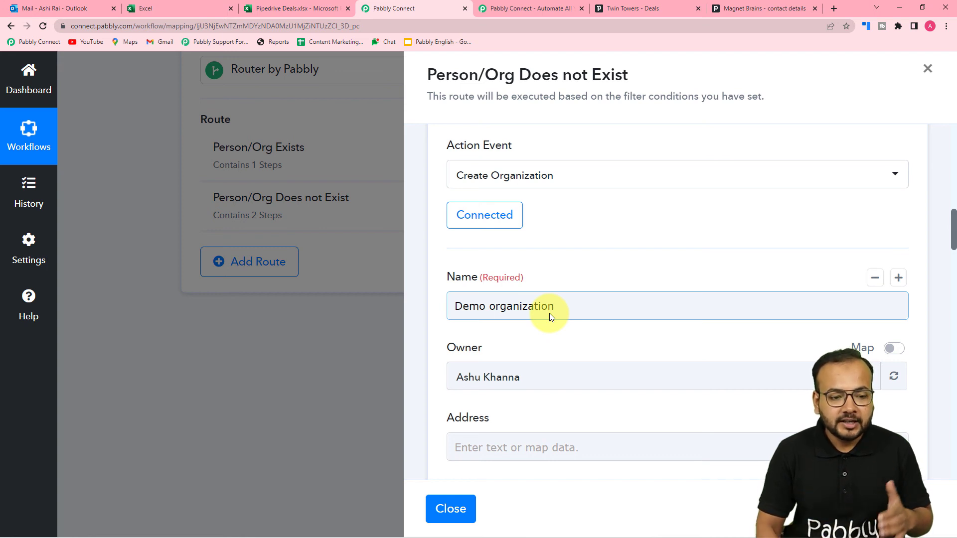
{"action": "scroll", "coordinate": [558, 306], "scroll_direction": "up", "scroll_amount": 2}
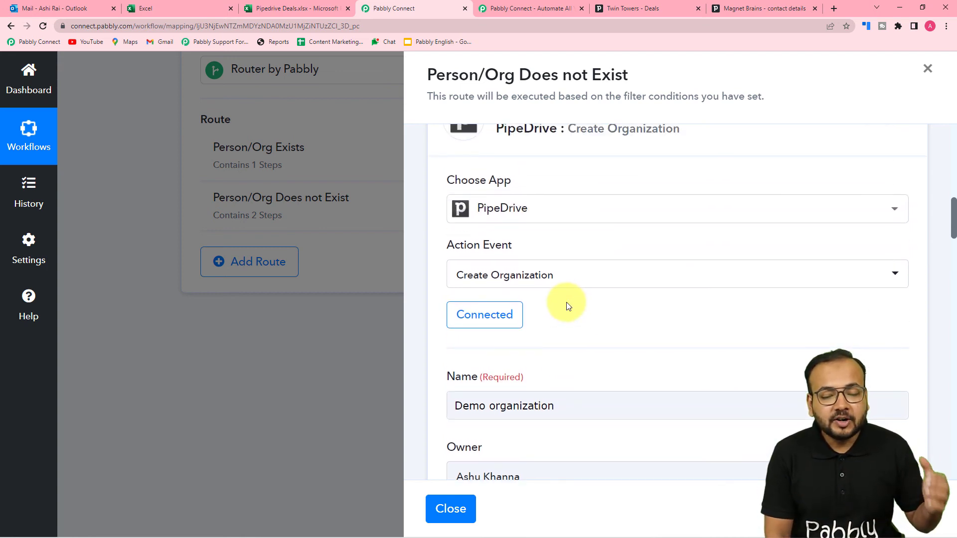
{"action": "scroll", "coordinate": [567, 306], "scroll_direction": "down", "scroll_amount": 1}
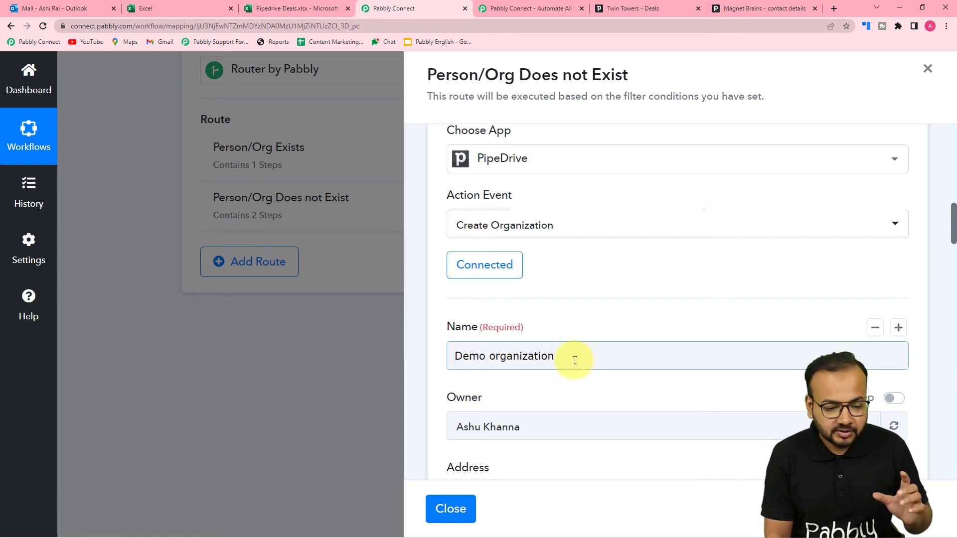
{"action": "scroll", "coordinate": [573, 359], "scroll_direction": "down", "scroll_amount": 2}
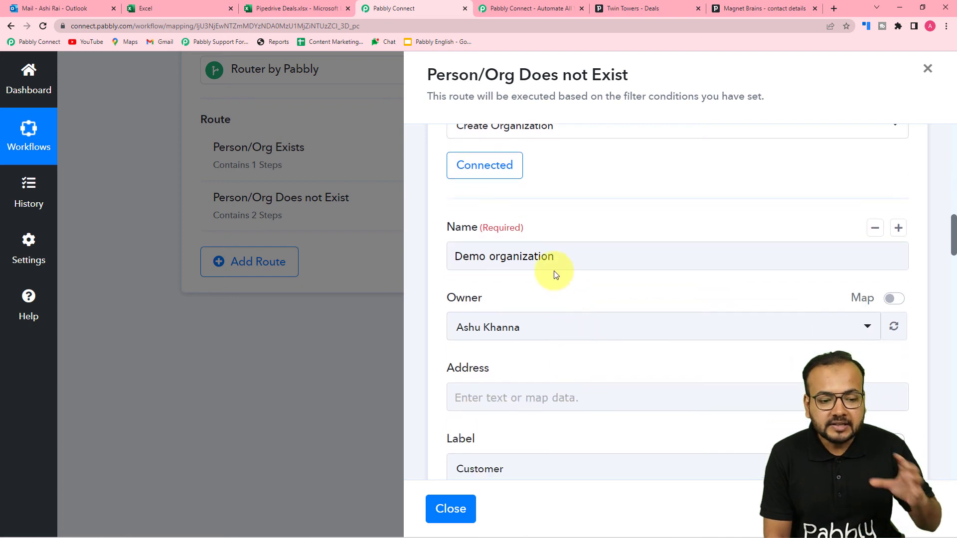
{"action": "scroll", "coordinate": [554, 269], "scroll_direction": "down", "scroll_amount": 1}
{"action": "scroll", "coordinate": [554, 272], "scroll_direction": "down", "scroll_amount": 8}
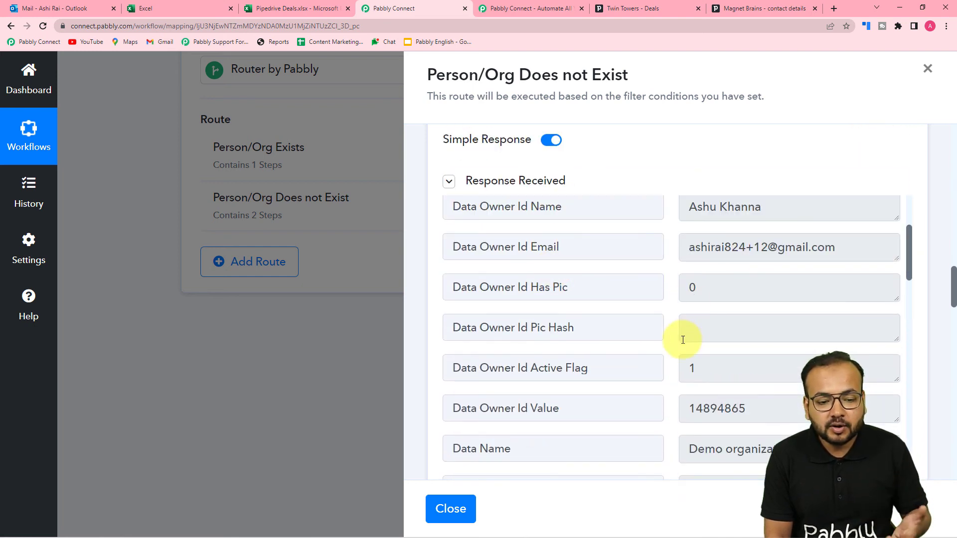
{"action": "scroll", "coordinate": [682, 335], "scroll_direction": "down", "scroll_amount": 2}
{"action": "scroll", "coordinate": [641, 324], "scroll_direction": "up", "scroll_amount": 4}
{"action": "scroll", "coordinate": [641, 324], "scroll_direction": "down", "scroll_amount": 4}
{"action": "scroll", "coordinate": [555, 337], "scroll_direction": "down", "scroll_amount": 3}
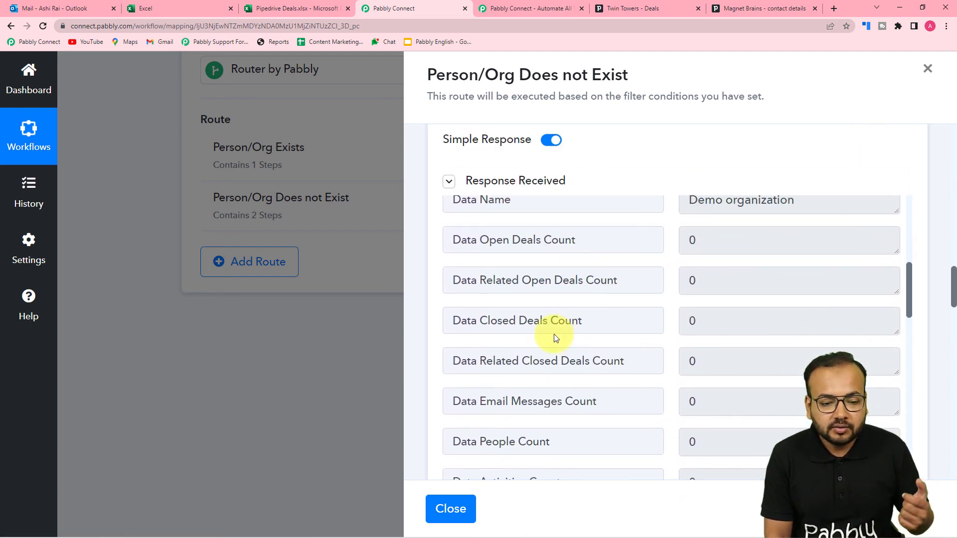
{"action": "scroll", "coordinate": [439, 319], "scroll_direction": "down", "scroll_amount": 2}
{"action": "scroll", "coordinate": [422, 316], "scroll_direction": "down", "scroll_amount": 15}
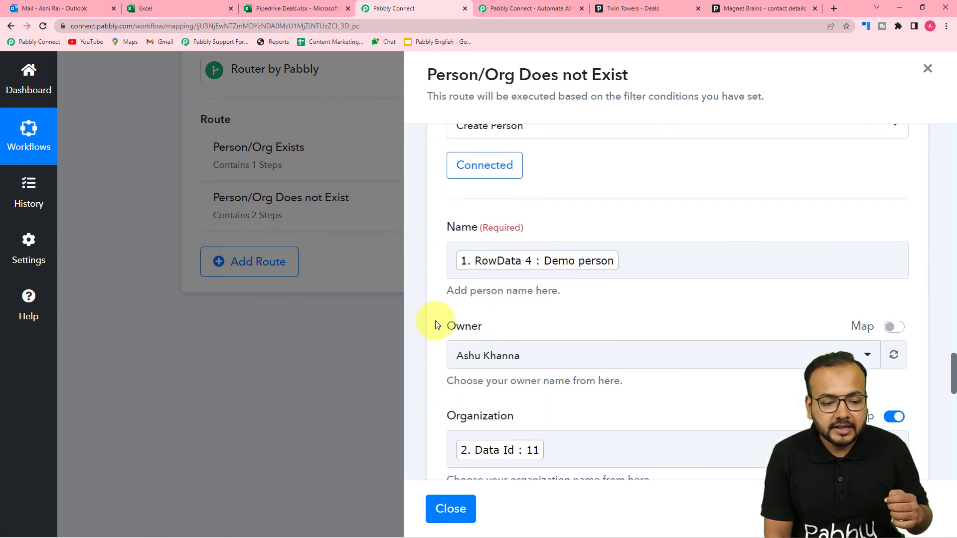
{"action": "scroll", "coordinate": [518, 344], "scroll_direction": "down", "scroll_amount": 3}
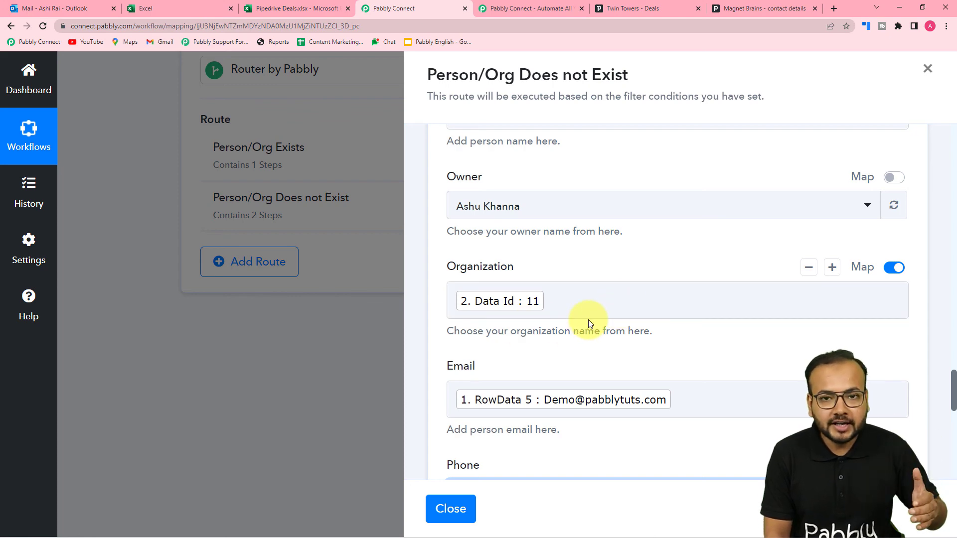
{"action": "scroll", "coordinate": [590, 321], "scroll_direction": "up", "scroll_amount": 10}
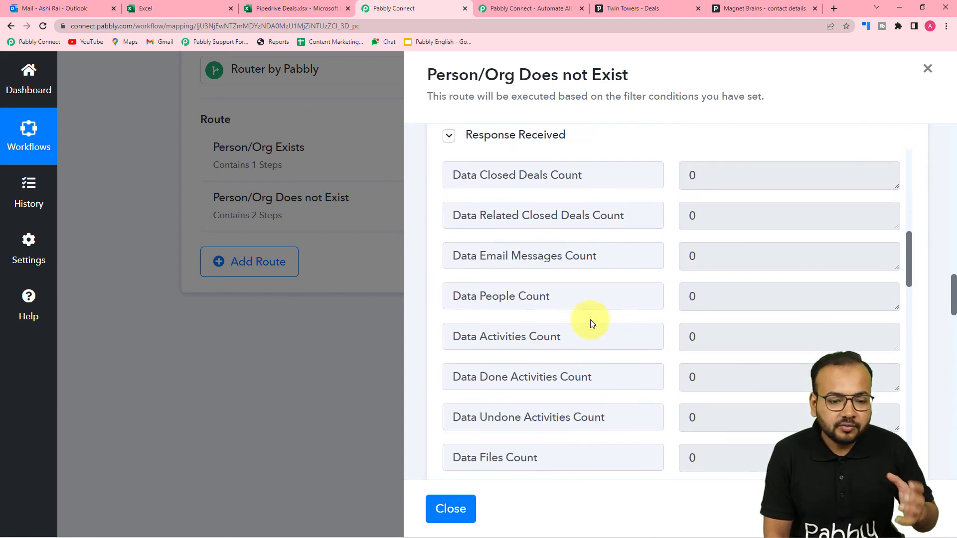
{"action": "scroll", "coordinate": [629, 319], "scroll_direction": "up", "scroll_amount": 10}
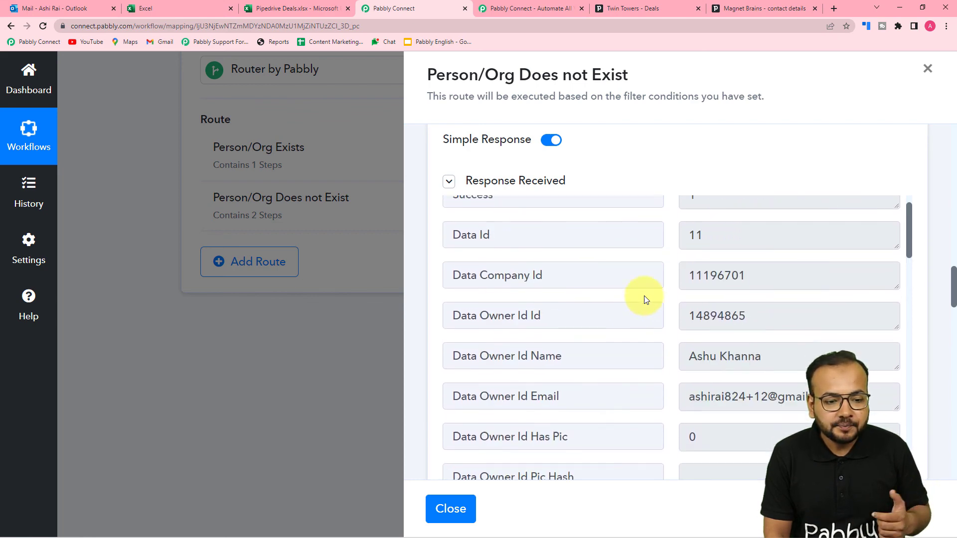
- Replace the Create Organization action's Name with RowData 2 mapped from the Microsoft Excel New Row in Worksheet step
{"action": "scroll", "coordinate": [699, 216], "scroll_direction": "up", "scroll_amount": 8}
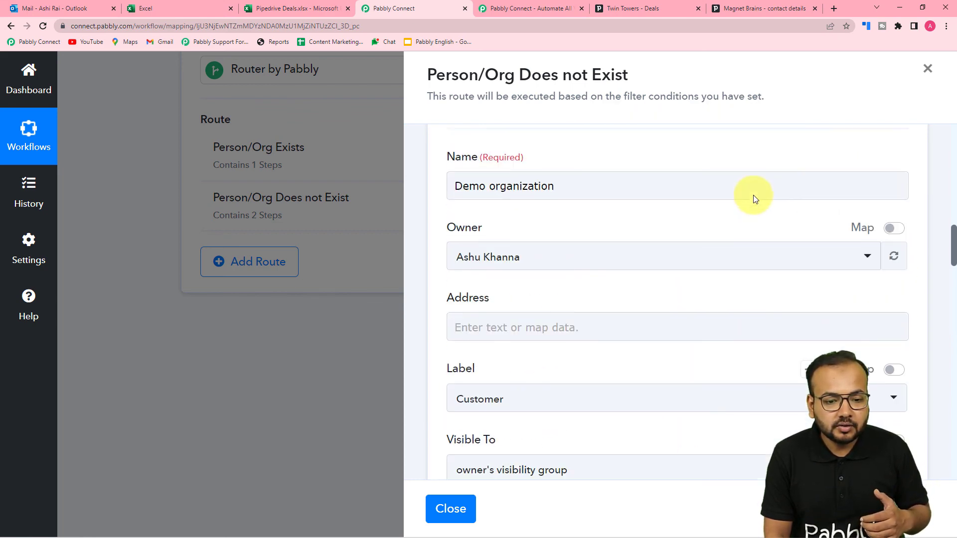
{"action": "left_click", "coordinate": [568, 206]}
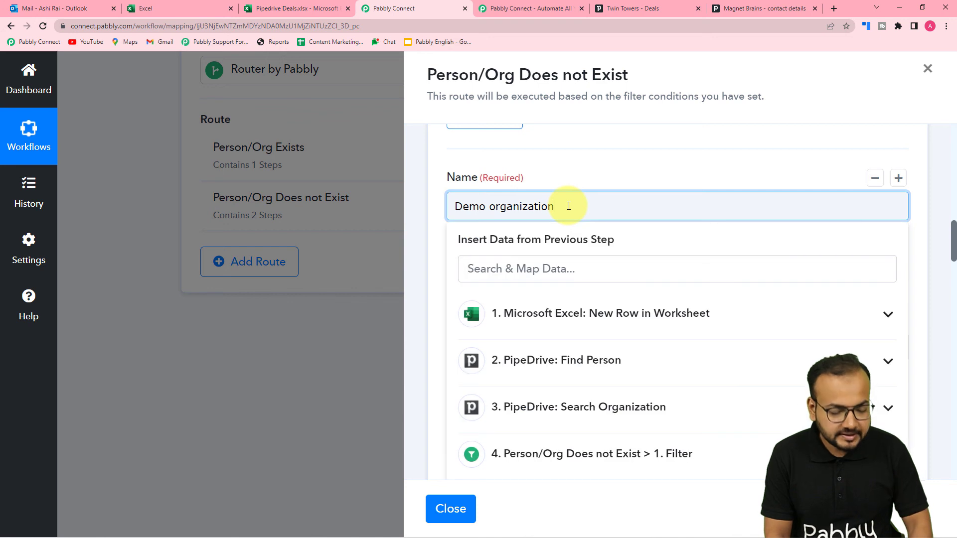
{"action": "key", "text": "BackSpace"}
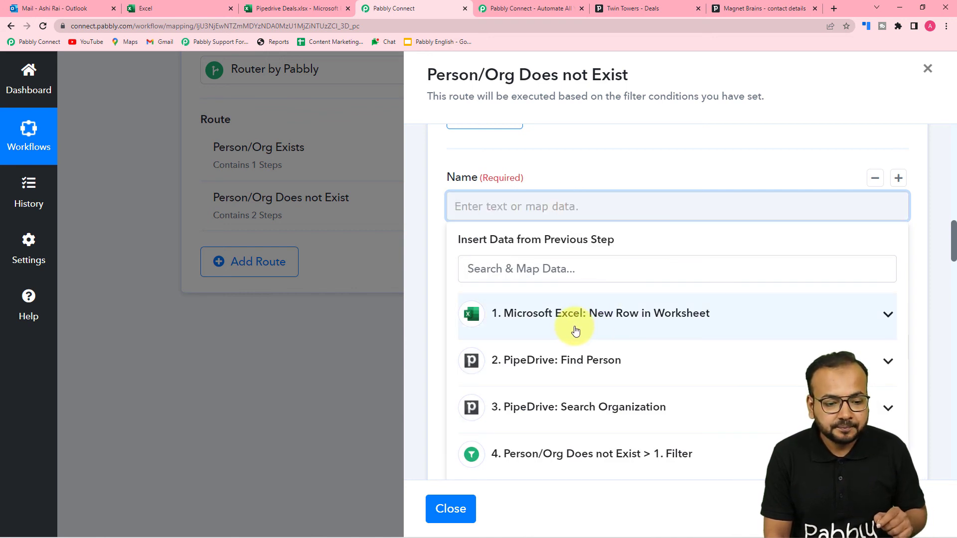
{"action": "left_click", "coordinate": [574, 329]}
{"action": "scroll", "coordinate": [568, 433], "scroll_direction": "down", "scroll_amount": 2}
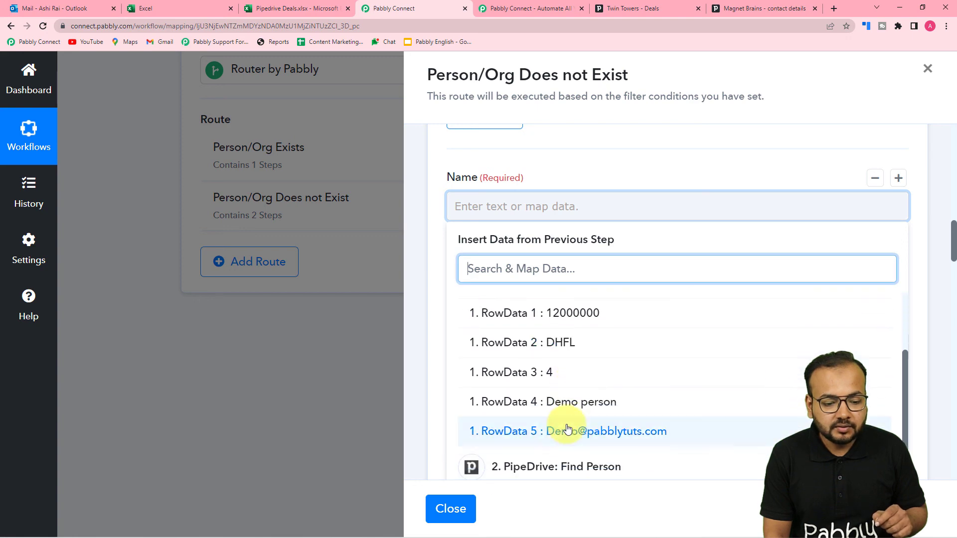
{"action": "left_click", "coordinate": [558, 344]}
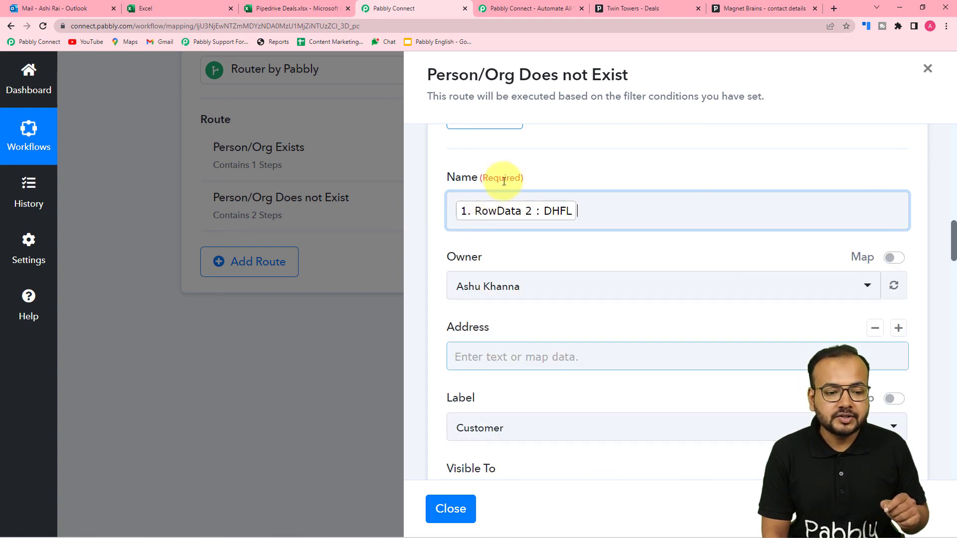
- Save the Create Organization action without sending a test request and close the Person/Org Does not Exist route
{"action": "scroll", "coordinate": [567, 265], "scroll_direction": "down", "scroll_amount": 10}
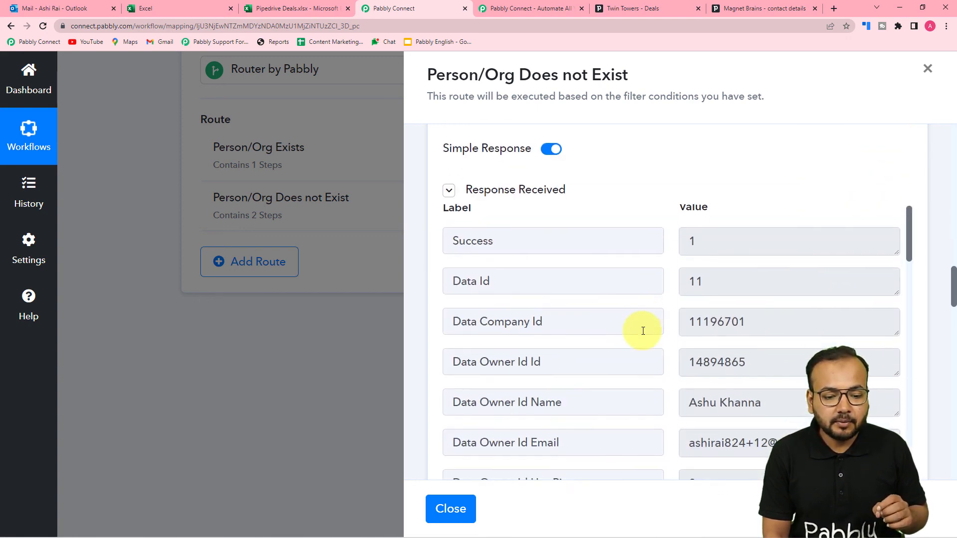
{"action": "scroll", "coordinate": [643, 331], "scroll_direction": "down", "scroll_amount": 10}
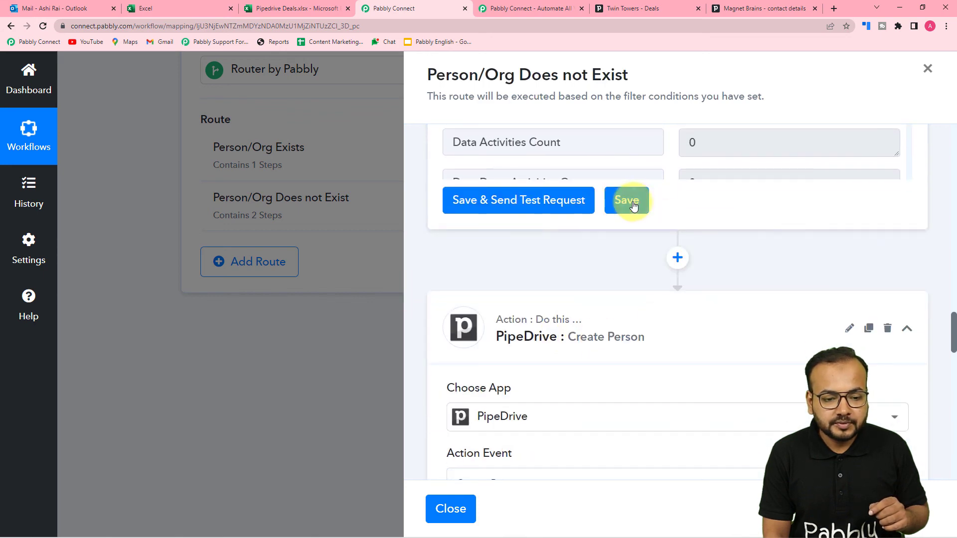
{"action": "left_click", "coordinate": [628, 201]}
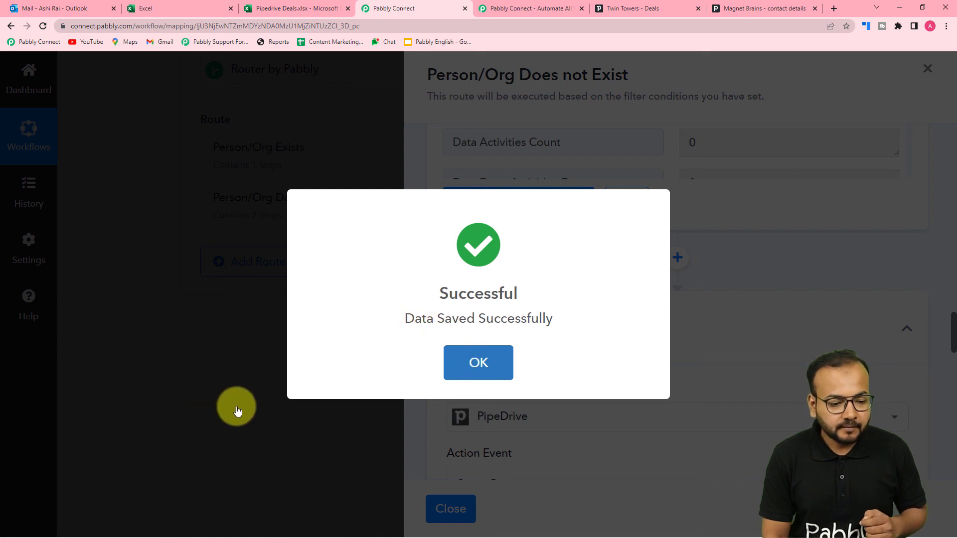
{"action": "left_click", "coordinate": [455, 369]}
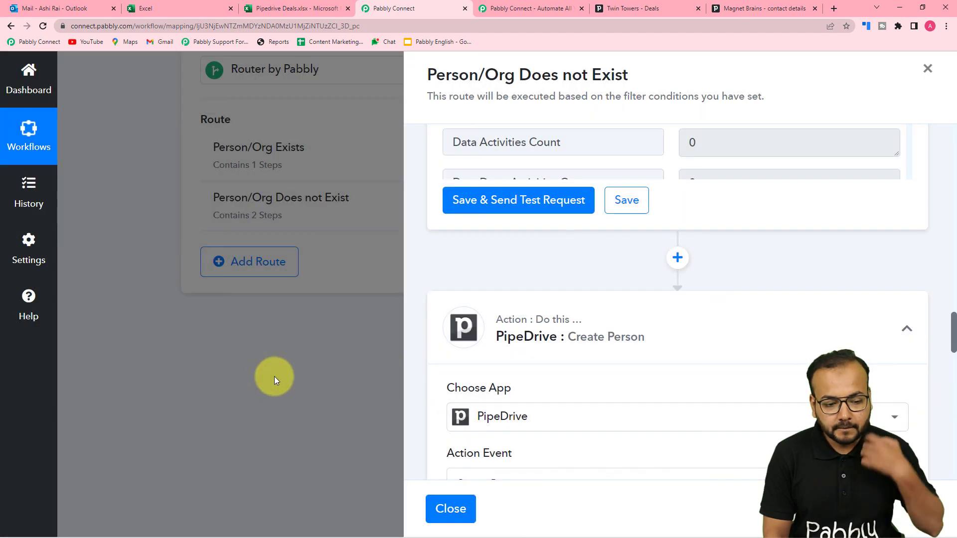
{"action": "left_click", "coordinate": [446, 519]}
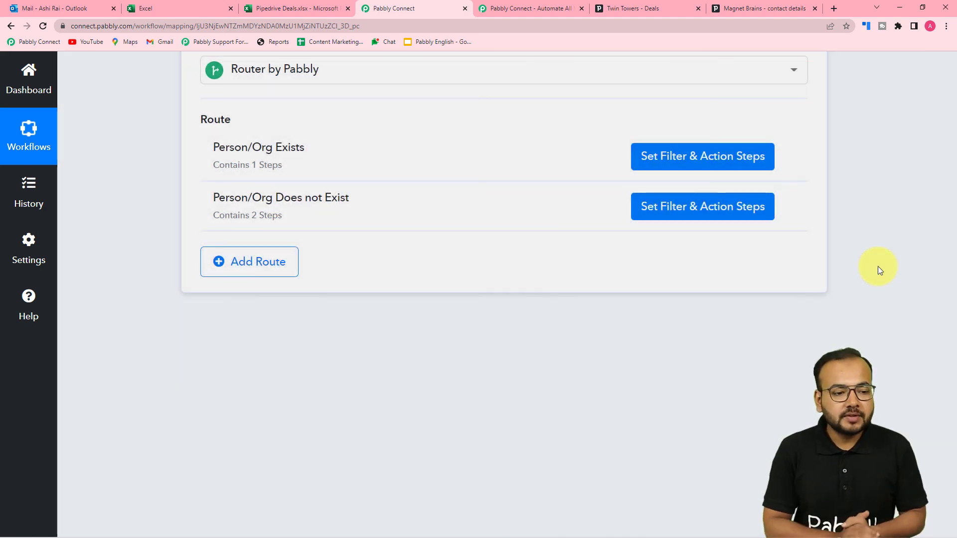
- Review the workflow's search steps and Excel trigger response, and compare the Pipedrive Deals worksheet with the deals pipeline in Pipedrive
{"action": "scroll", "coordinate": [877, 267], "scroll_direction": "up", "scroll_amount": 8}
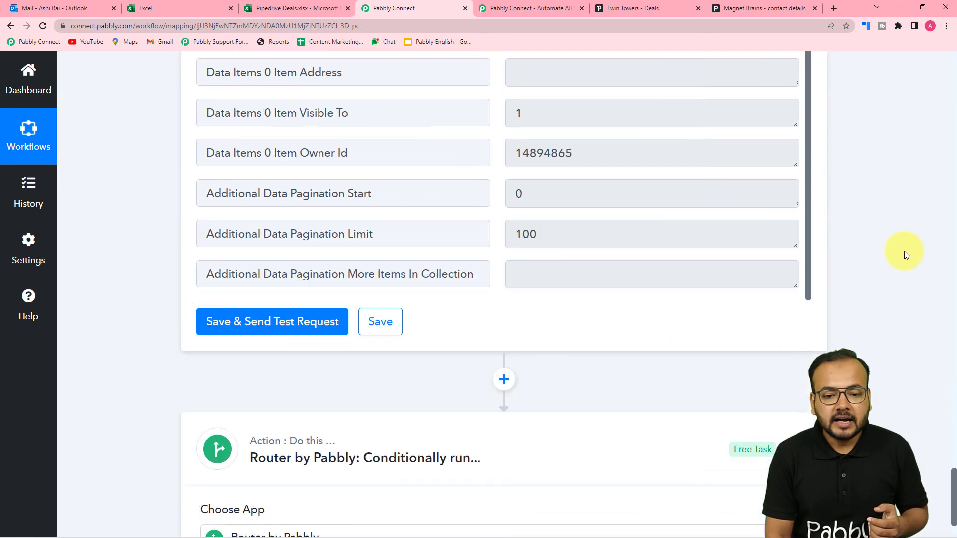
{"action": "scroll", "coordinate": [953, 165], "scroll_direction": "up", "scroll_amount": 5}
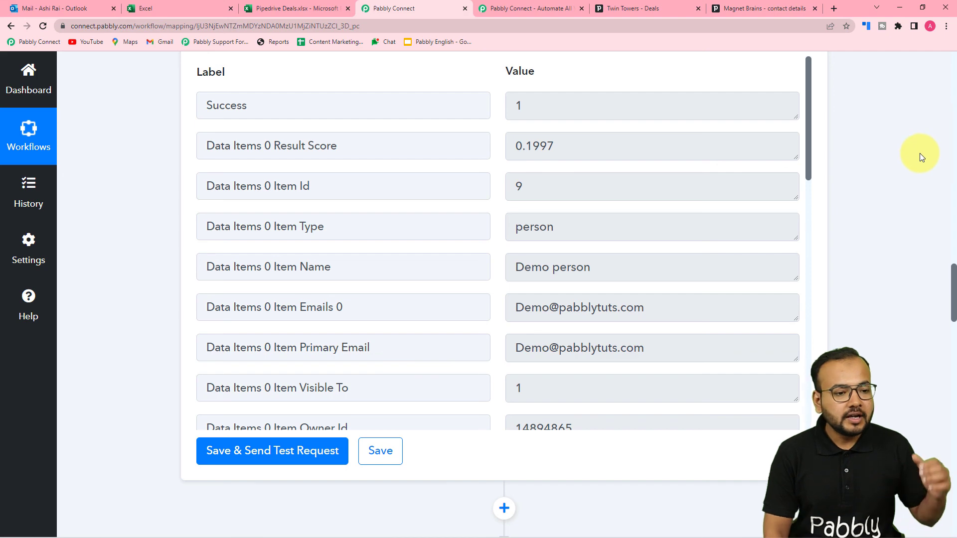
{"action": "left_click", "coordinate": [282, 8]}
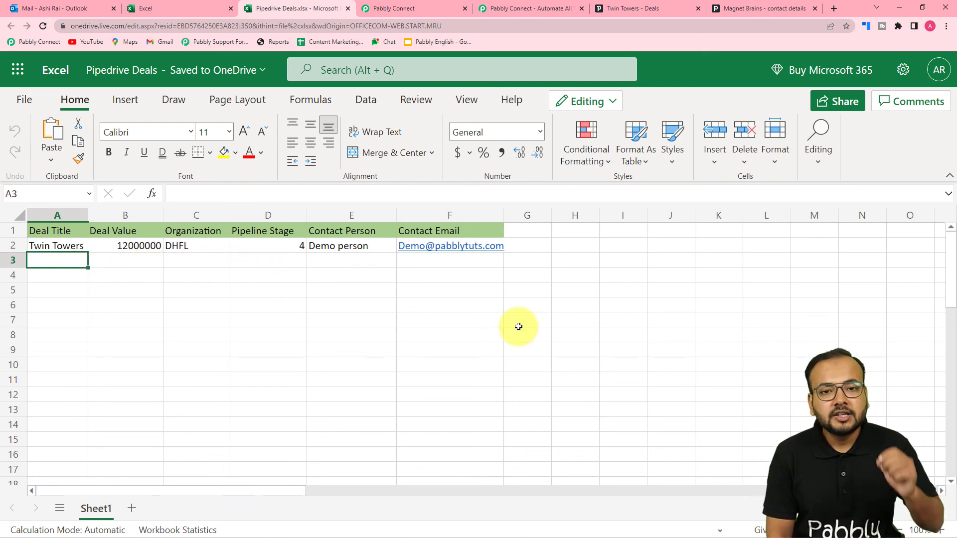
{"action": "left_click", "coordinate": [629, 11]}
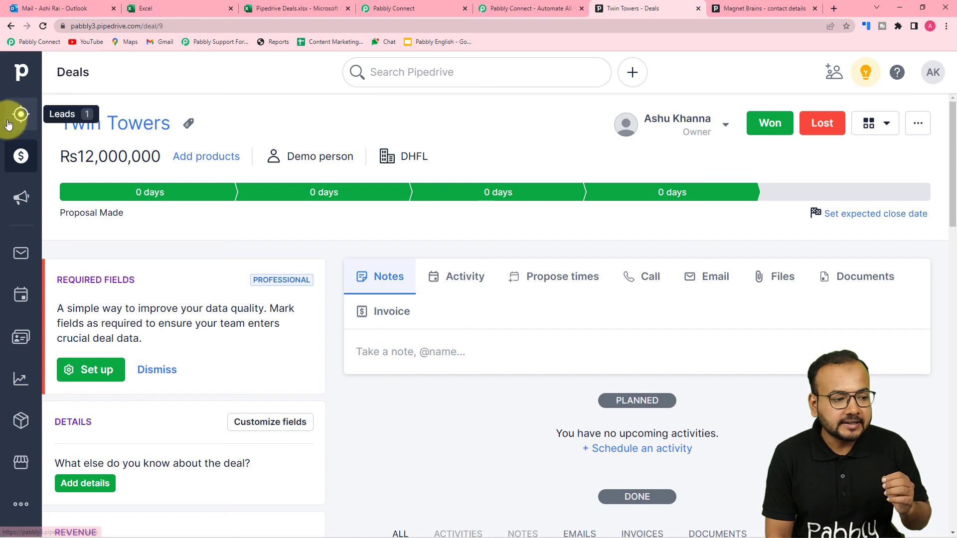
{"action": "left_click", "coordinate": [21, 156]}
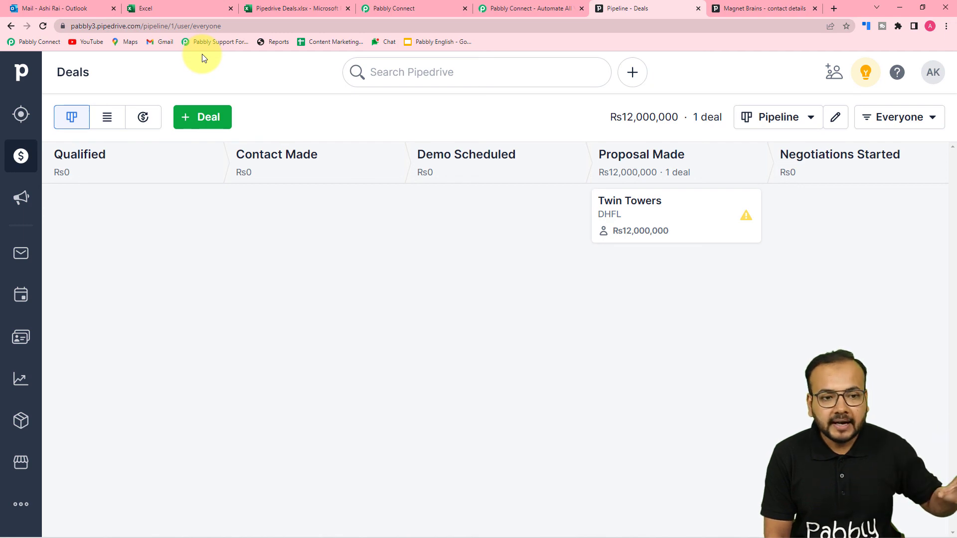
{"action": "left_click", "coordinate": [272, 8]}
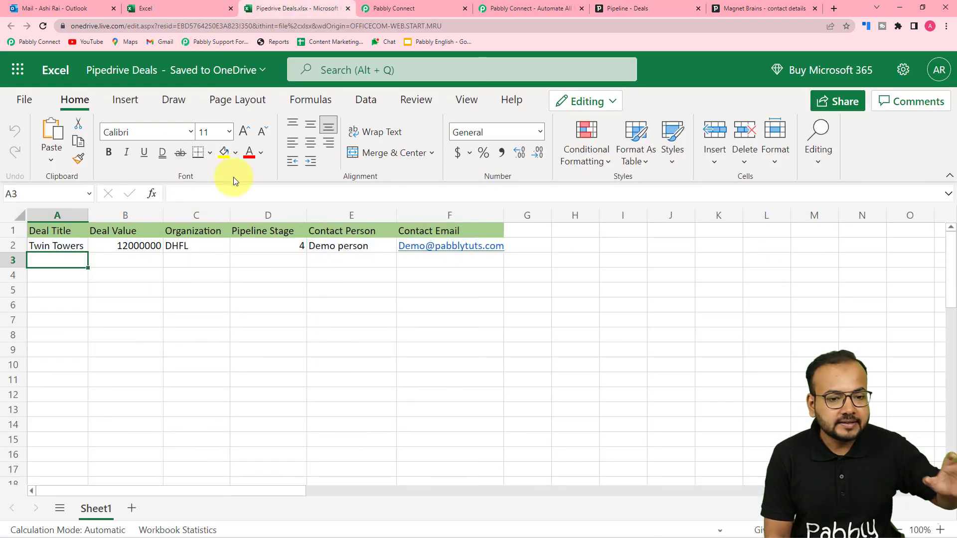
{"action": "left_click", "coordinate": [625, 8]}
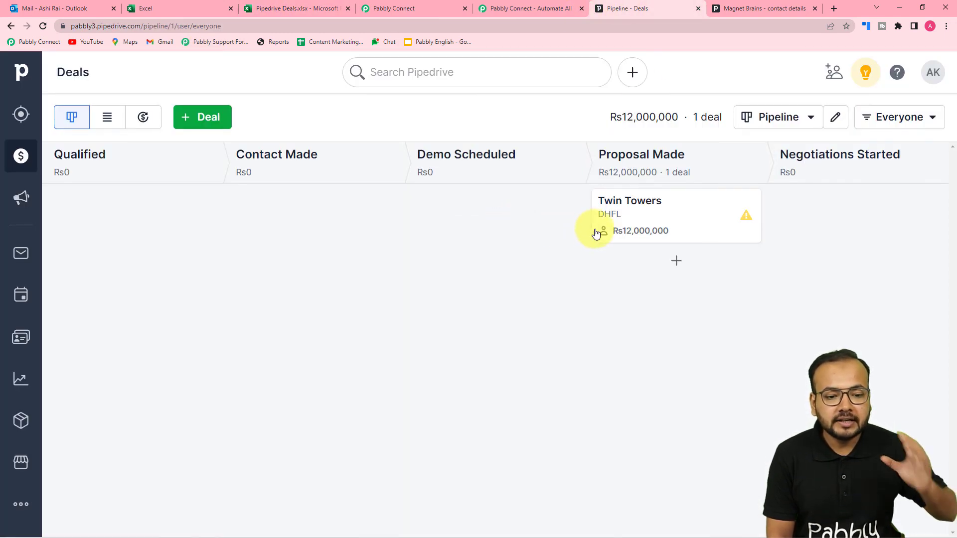
{"action": "left_click", "coordinate": [435, 7]}
{"action": "scroll", "coordinate": [947, 75], "scroll_direction": "up", "scroll_amount": 15}
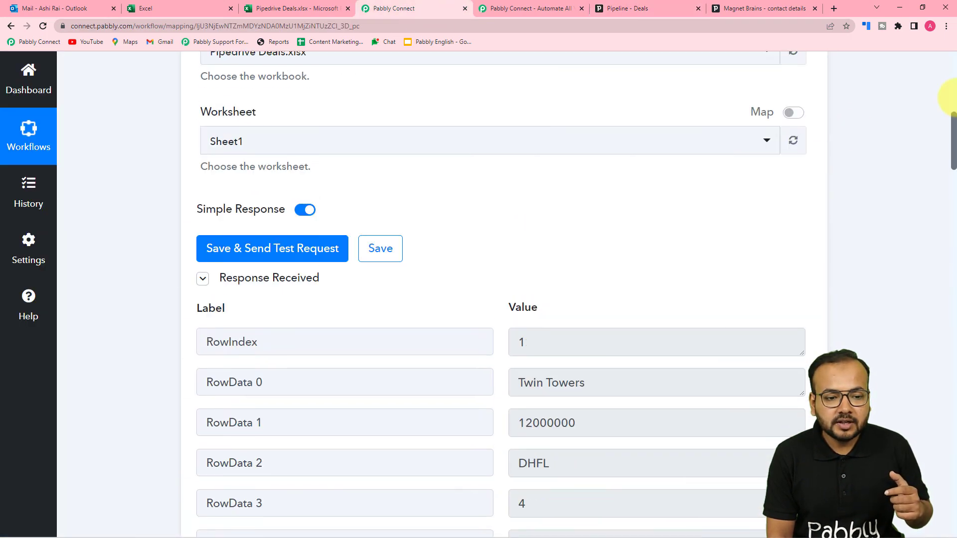